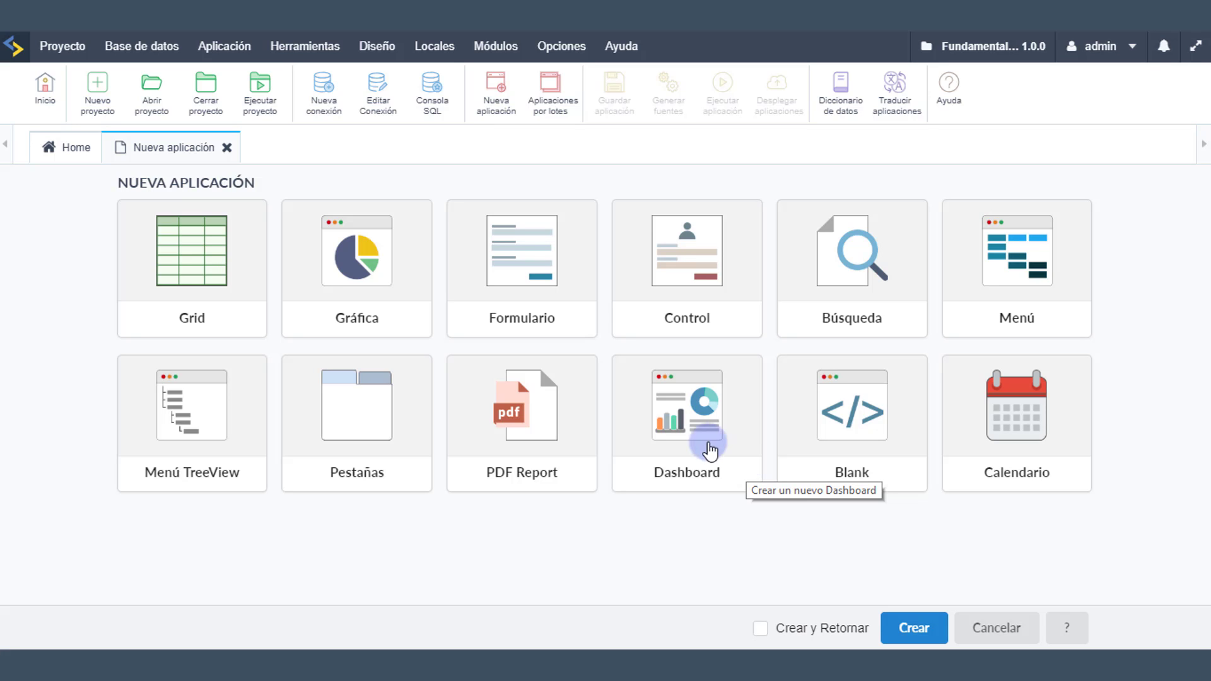
Step: Create a new Dashboard application named dashboard with the Español (El Salvador) - UTF-8 localization
click(688, 445)
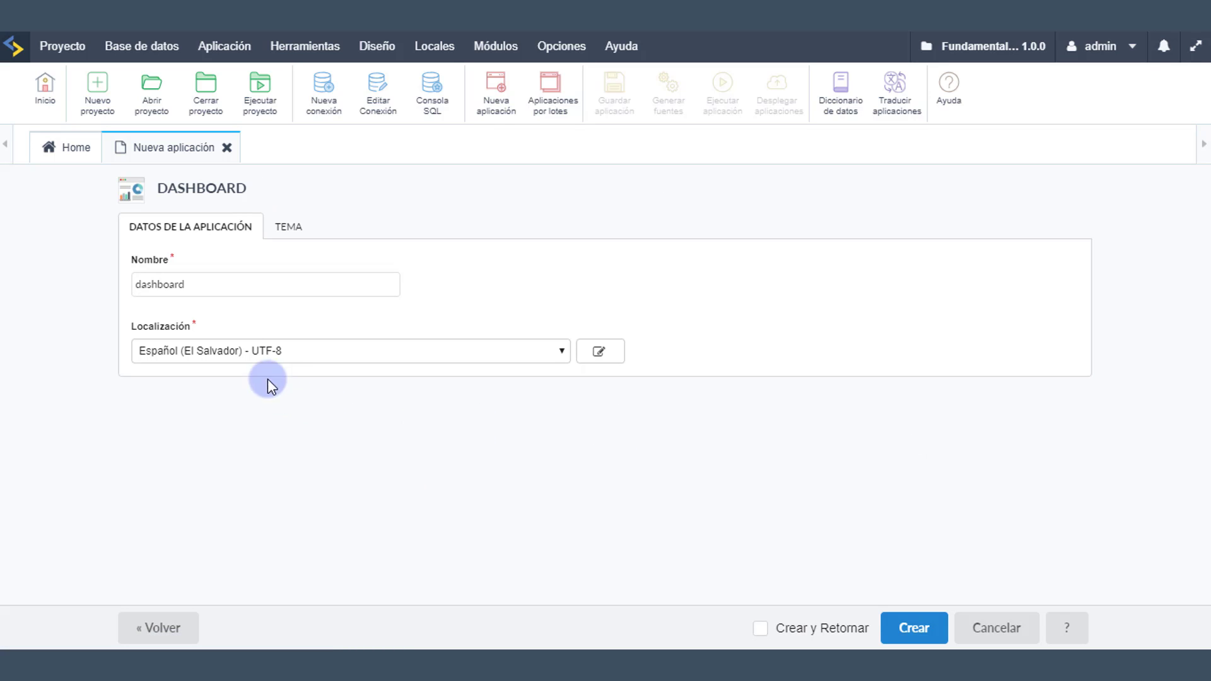
click(920, 629)
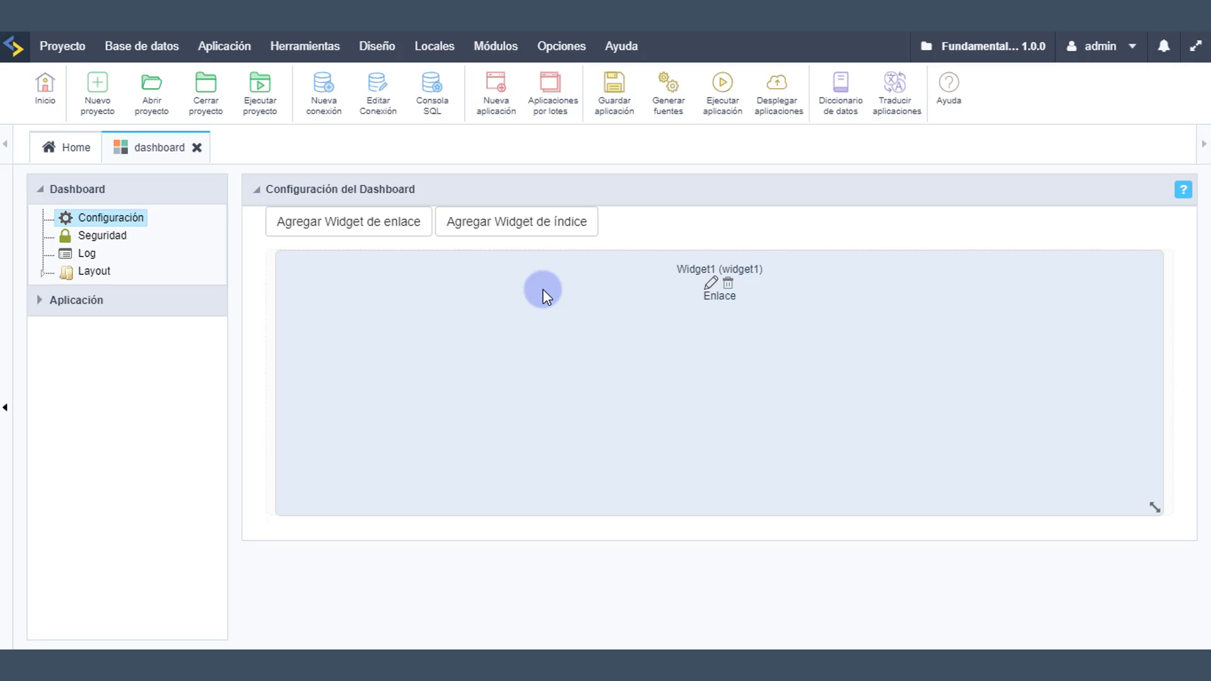
Step: Add an index widget with the index title Ventas and the ct_line_line.png image as its icon
click(541, 230)
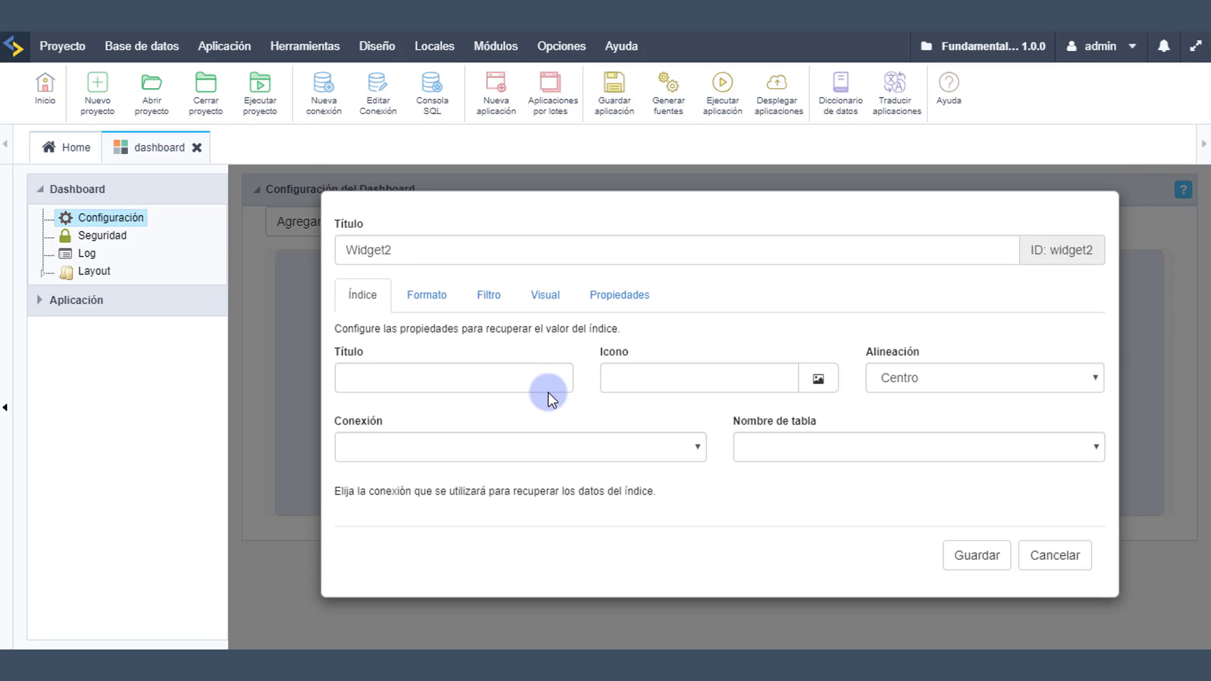
click(502, 383)
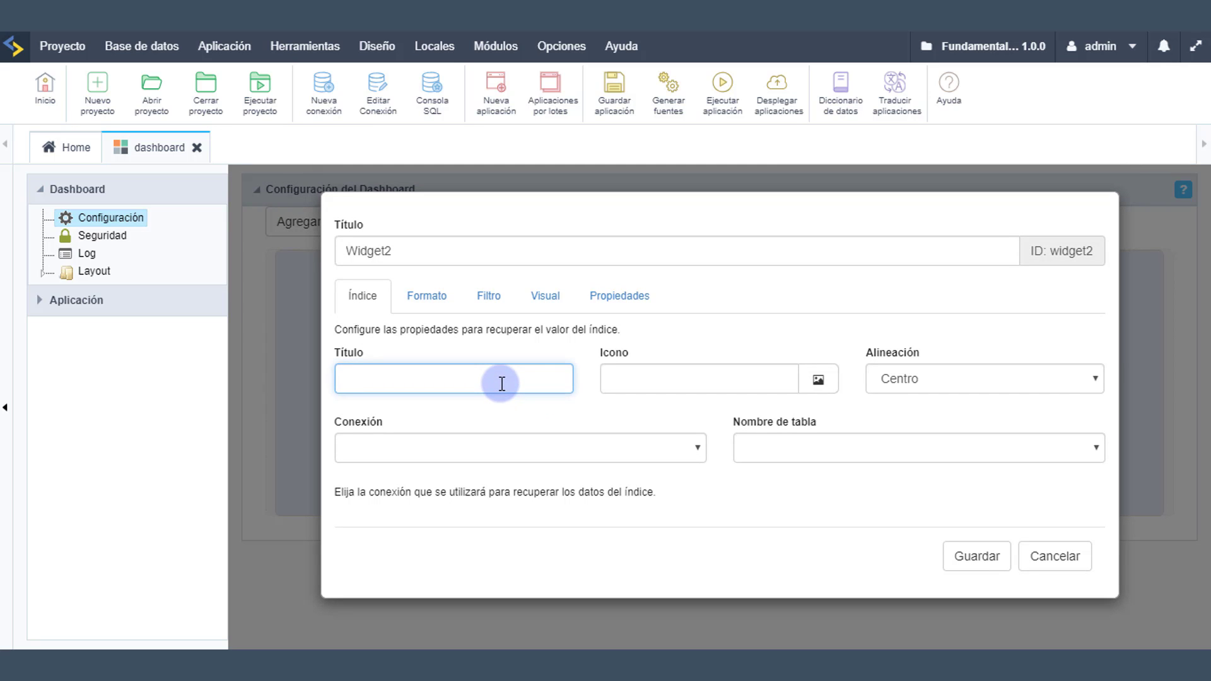
text(Ventas)
click(808, 392)
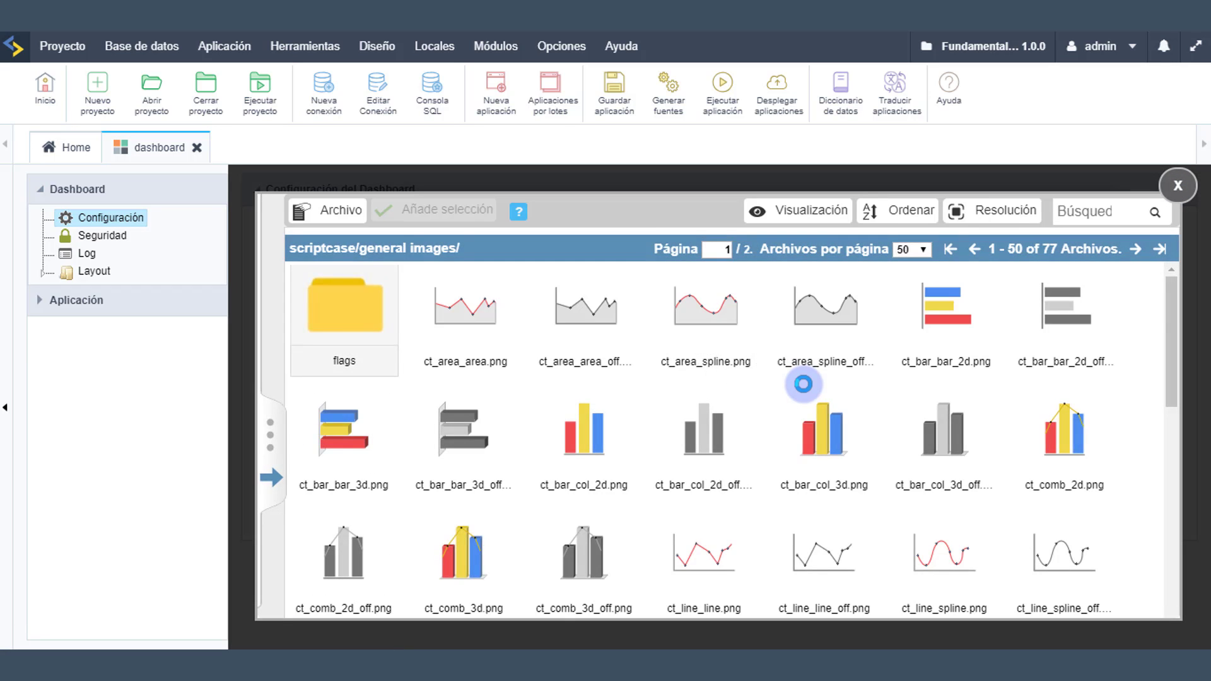
click(657, 518)
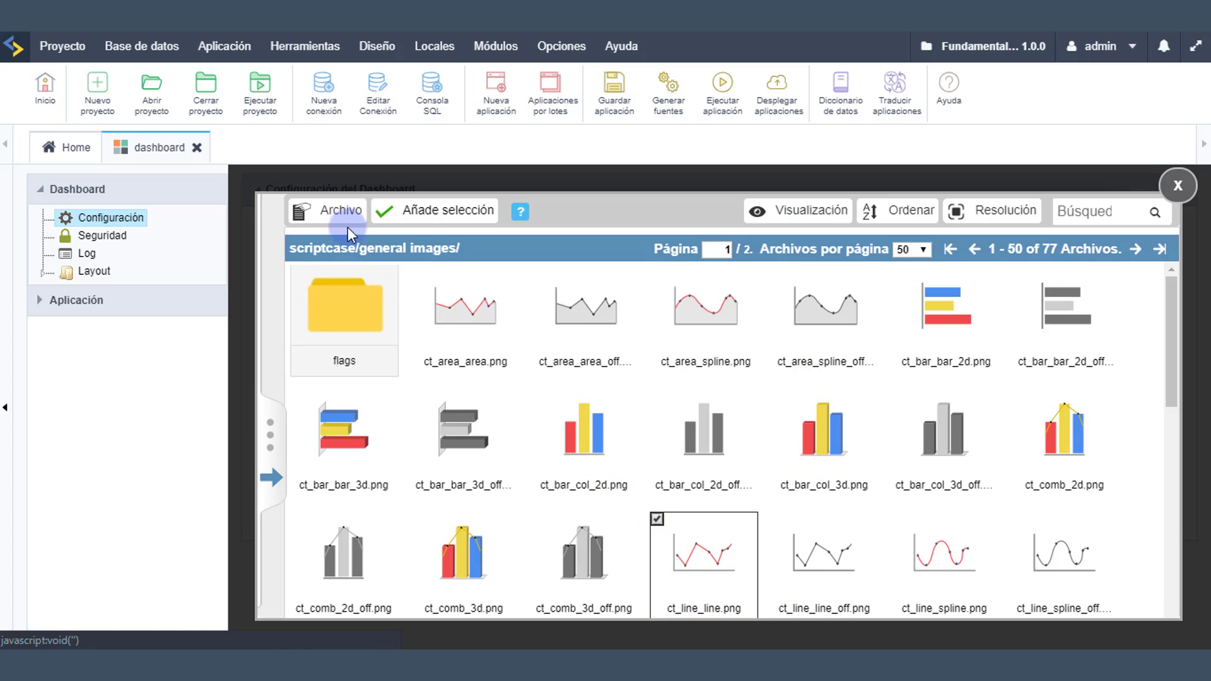
click(432, 210)
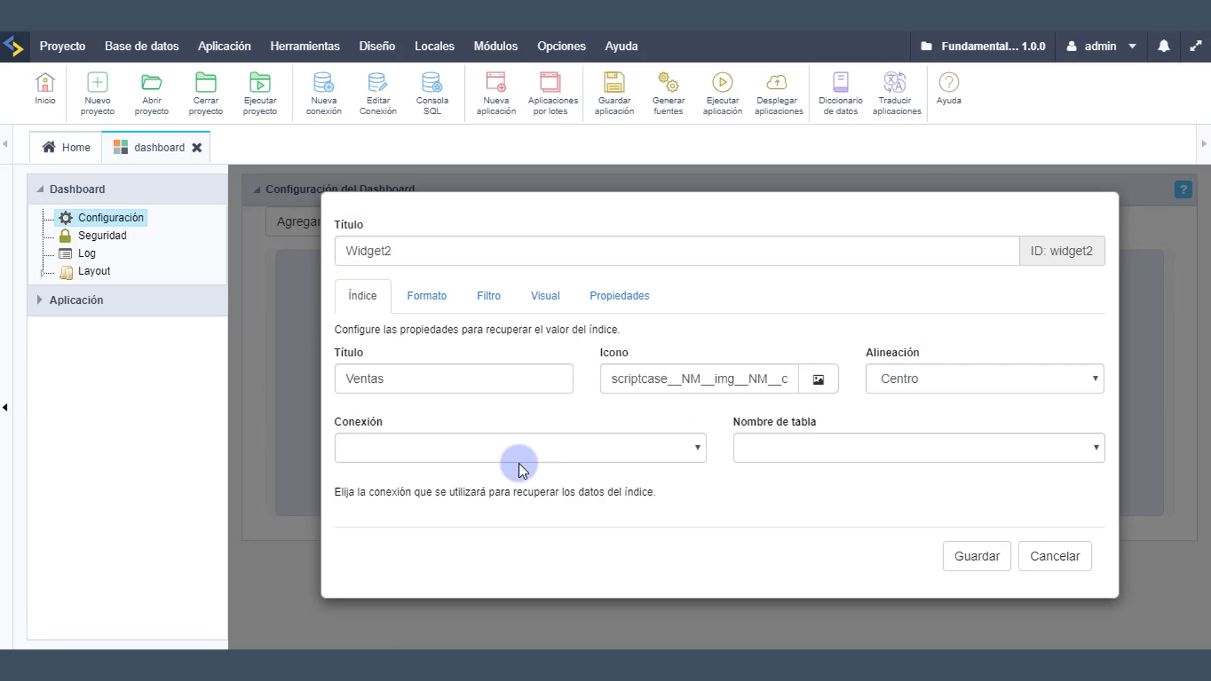
Step: Set the index widget's data source to the conn_mysql connection and the vVentasAnios table
click(553, 450)
click(452, 498)
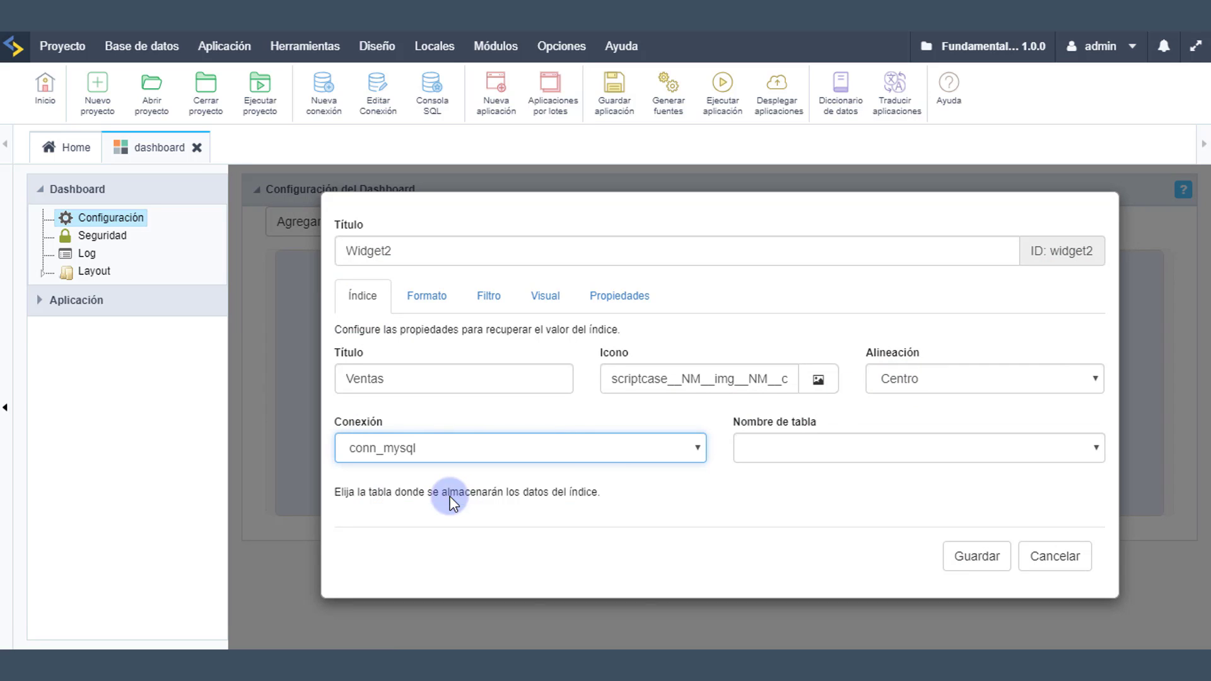
click(766, 455)
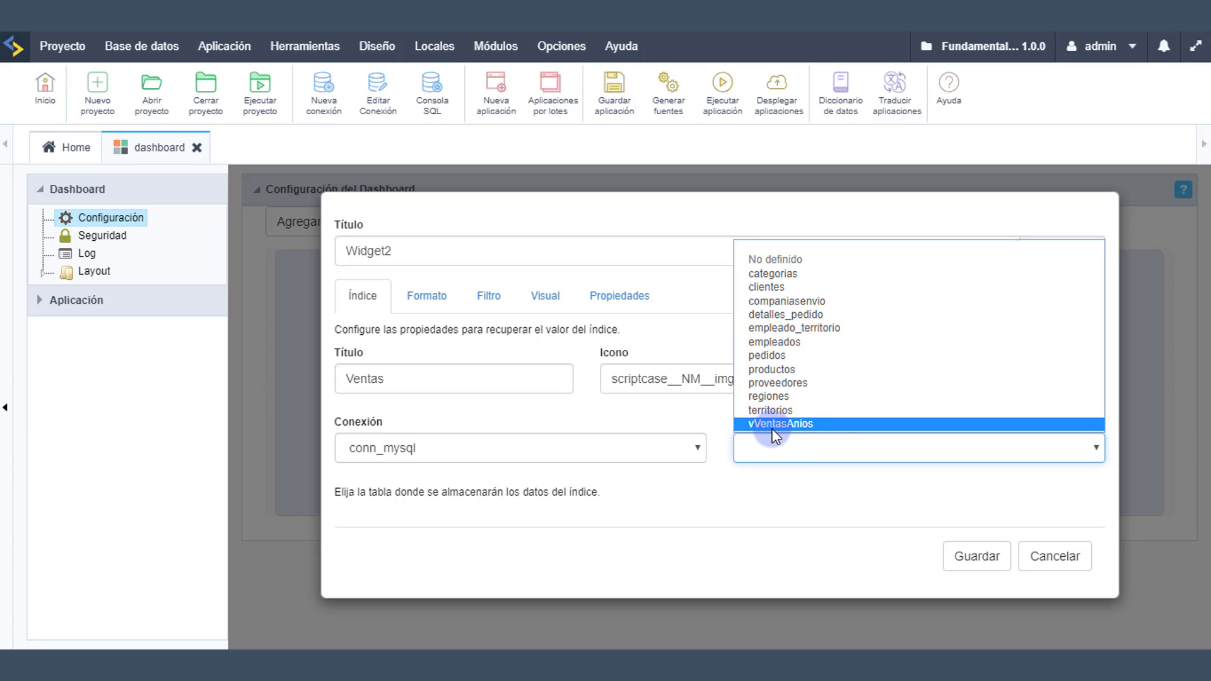
click(775, 424)
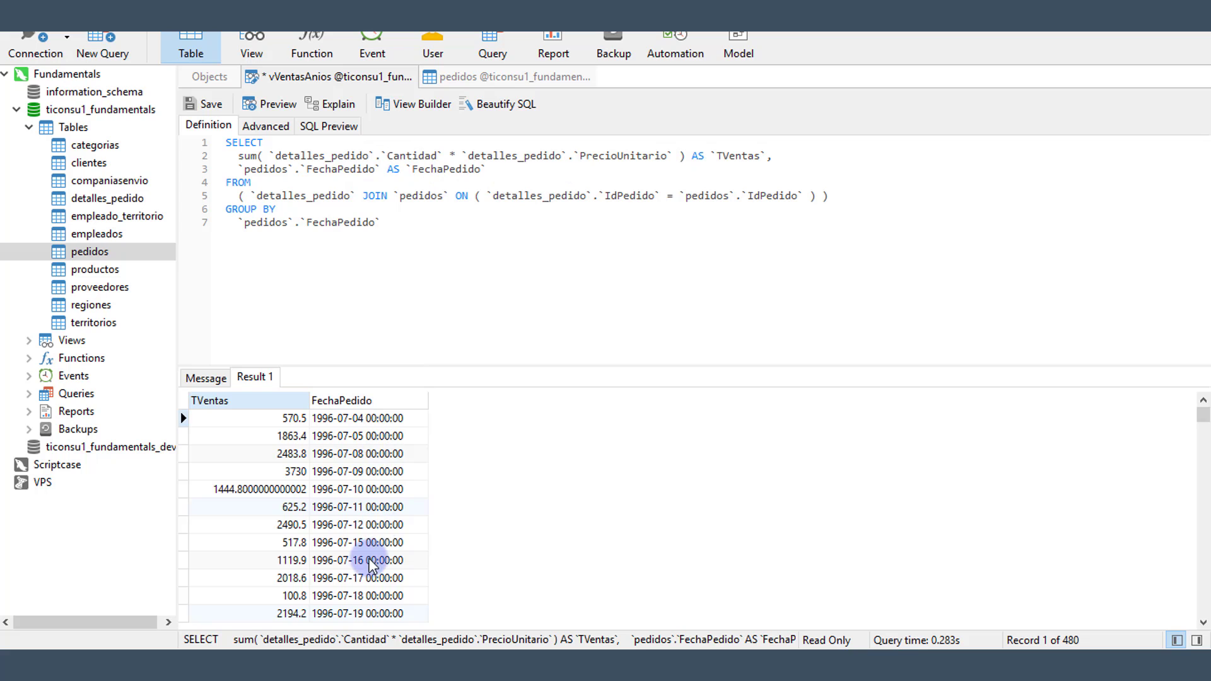
Step: Review the TVentas and FechaPedido results of the vVentasAnios query in the database client, and return to the Scriptcase widget settings
click(397, 539)
key(Down)
key(Down)
key(Down)
key(Down)
key(Down)
key(Down)
key(Down)
key(Down)
key(Down)
key(Down)
key(Down)
key(Down)
key(Down)
key(Down)
key(Down)
key(Down)
key(Down)
key(Down)
key(Down)
key(Down)
key(Up)
key(Up)
key(Up)
key(Up)
key(Up)
key(Up)
key(Up)
key(Up)
key(Up)
key(Up)
key(Up)
key(Up)
key(Up)
key(Up)
key(Up)
key(Up)
key(Up)
key(Up)
key(Up)
key(Up)
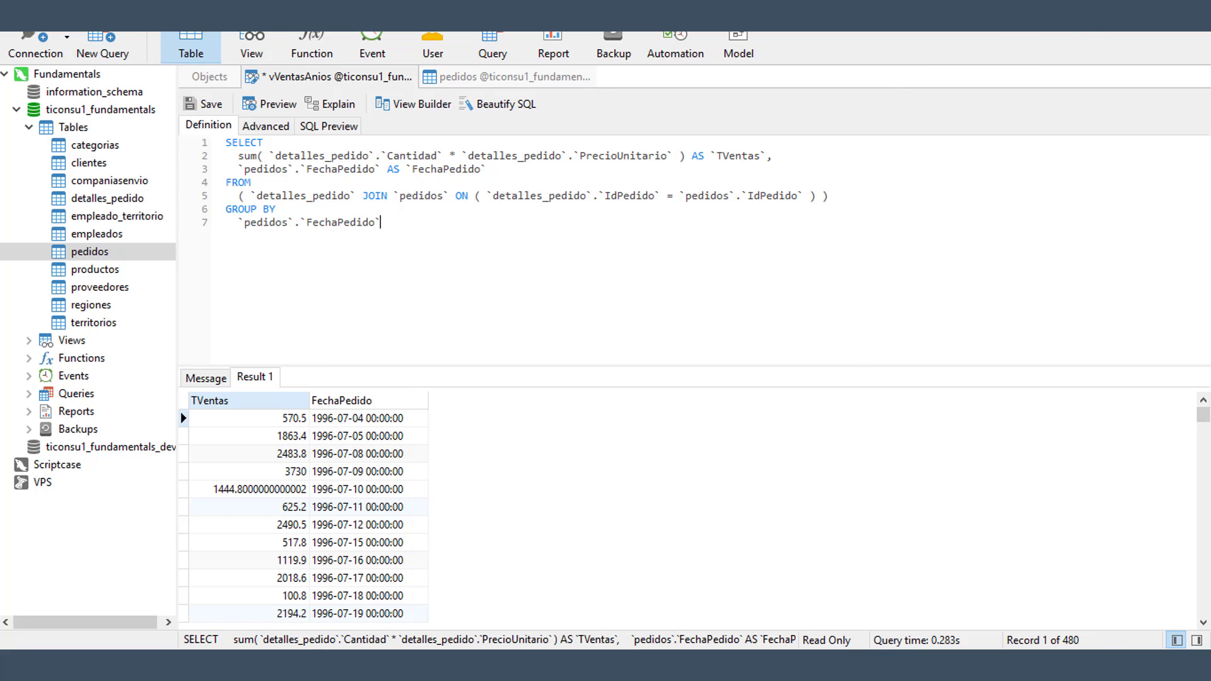
key(alt+Tab)
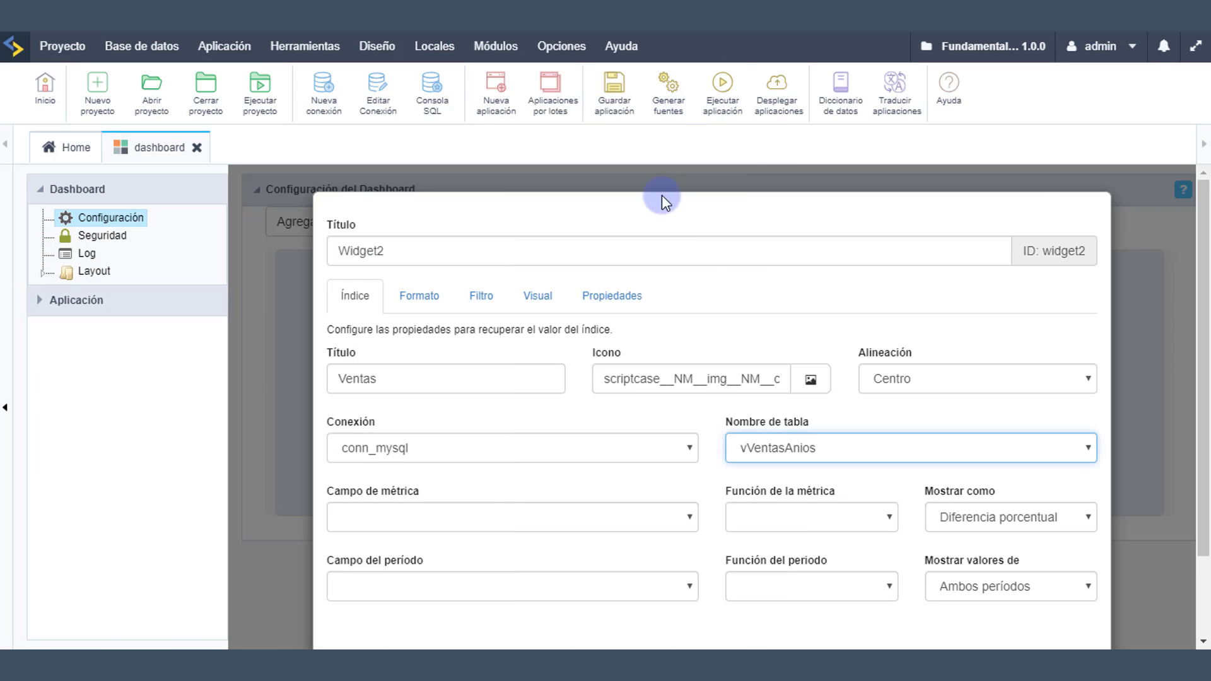
Step: Use TVentas as the index widget's metric field and FechaPedido as its period field
click(429, 515)
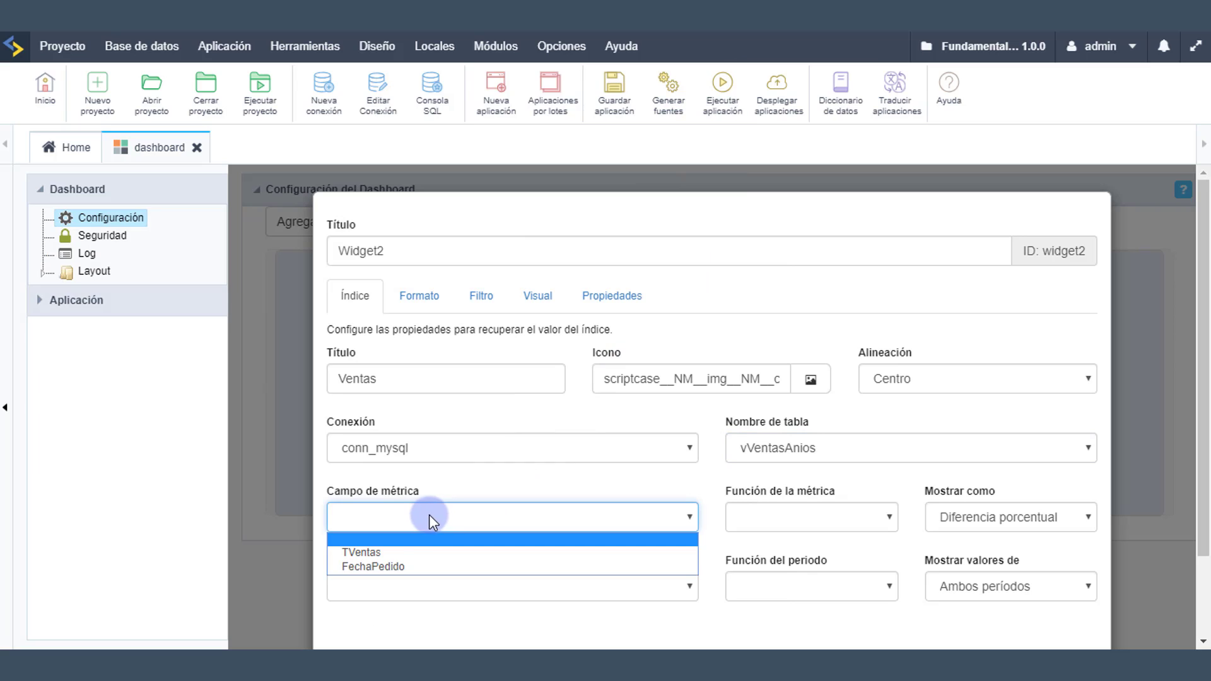
click(385, 553)
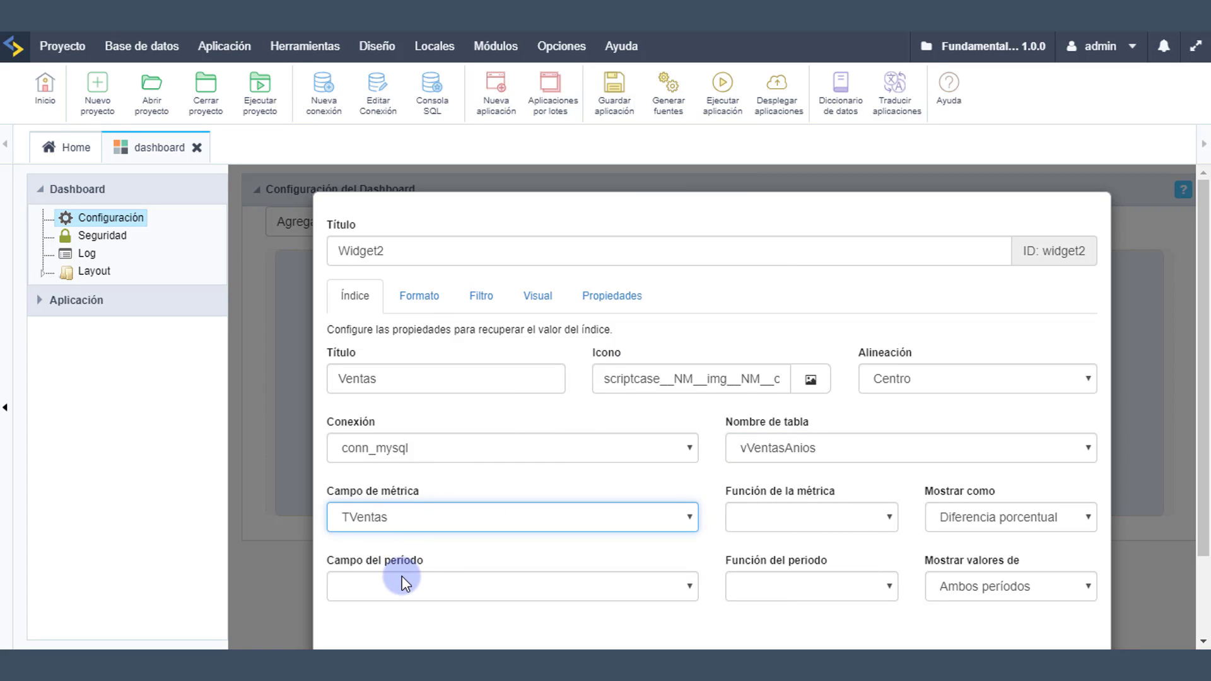
click(380, 588)
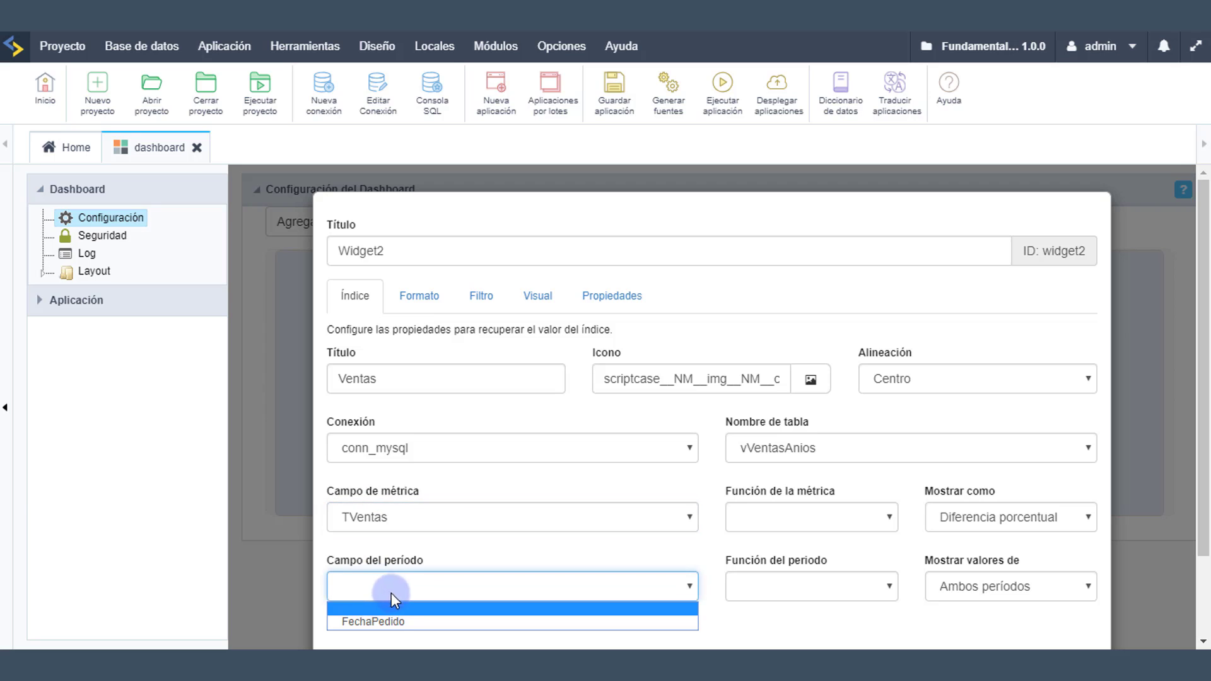
click(389, 618)
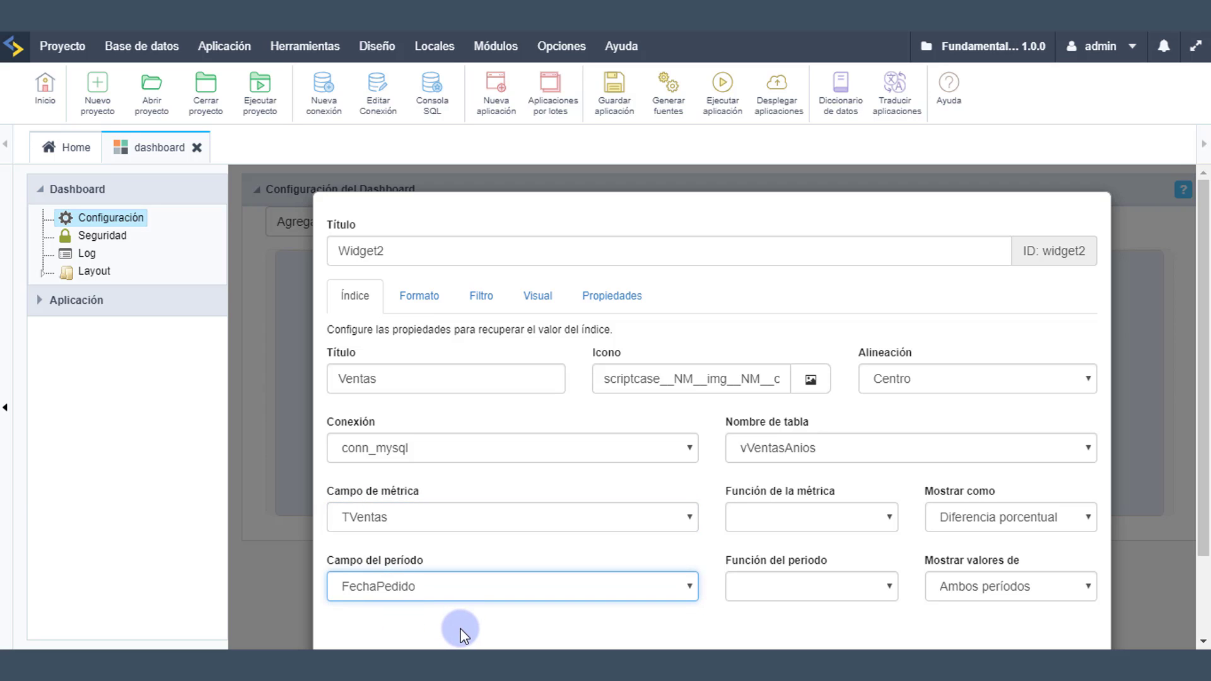
Step: Set the metric function to Suma shown as Diferencia, and the period function to Año
click(753, 514)
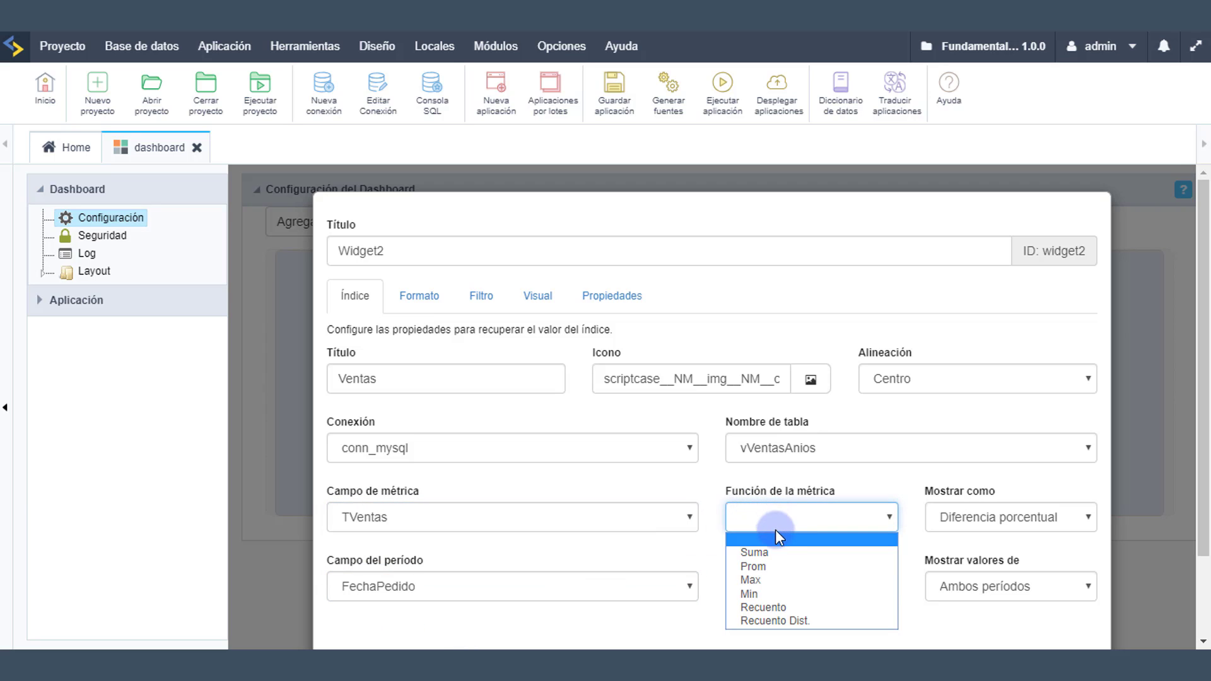
click(773, 550)
click(968, 518)
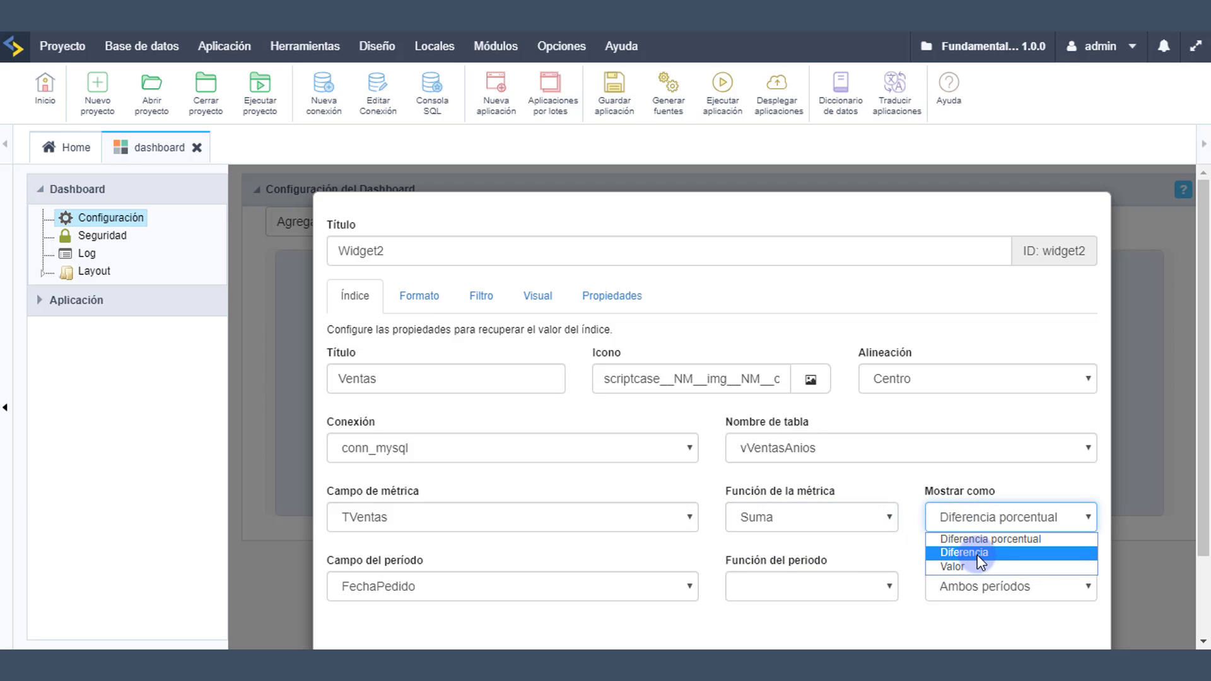
click(978, 555)
scroll(831, 539, down, 2)
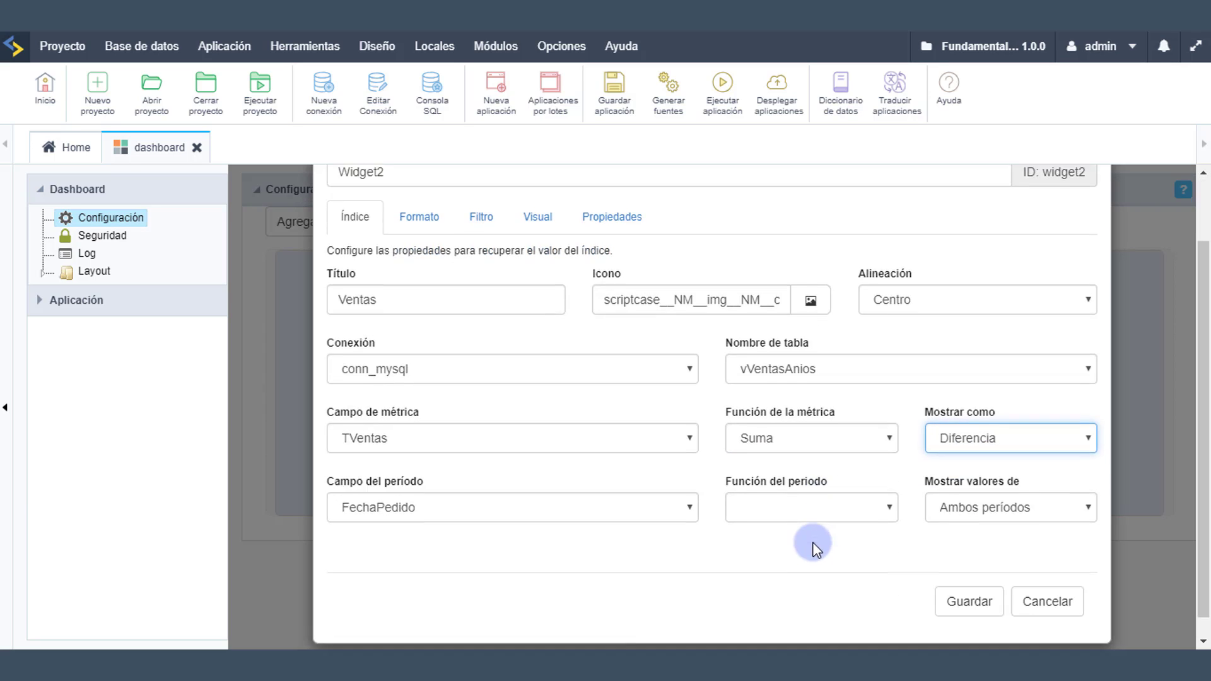
click(789, 493)
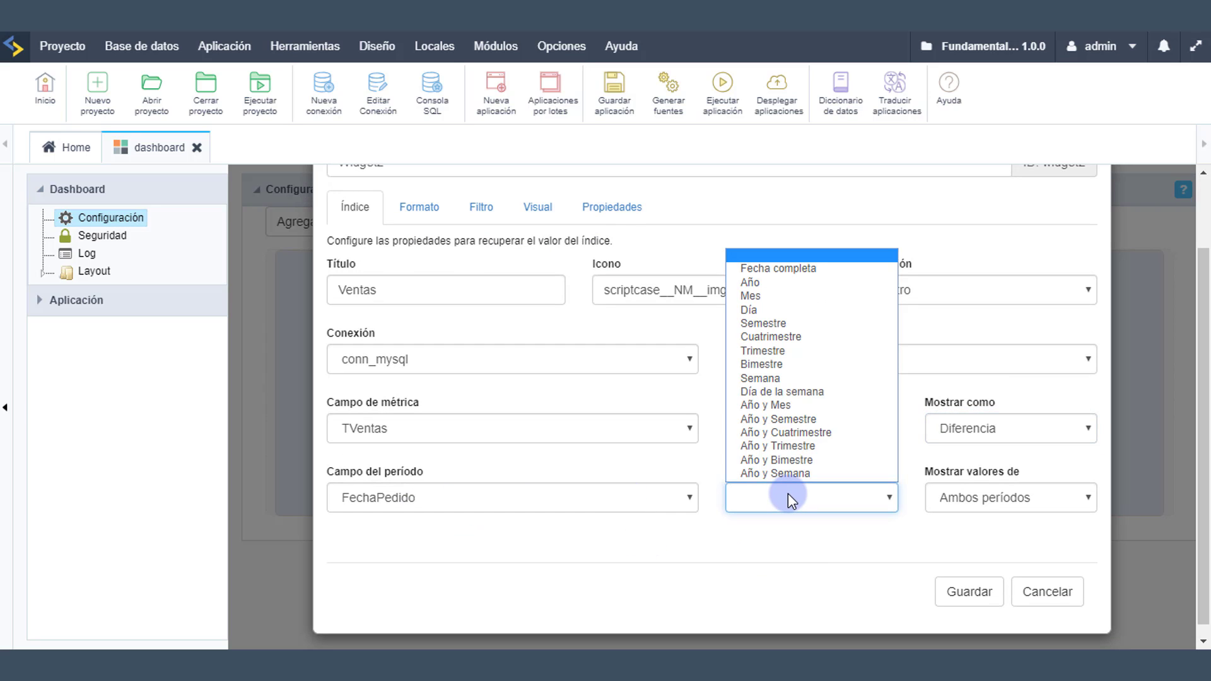
click(780, 279)
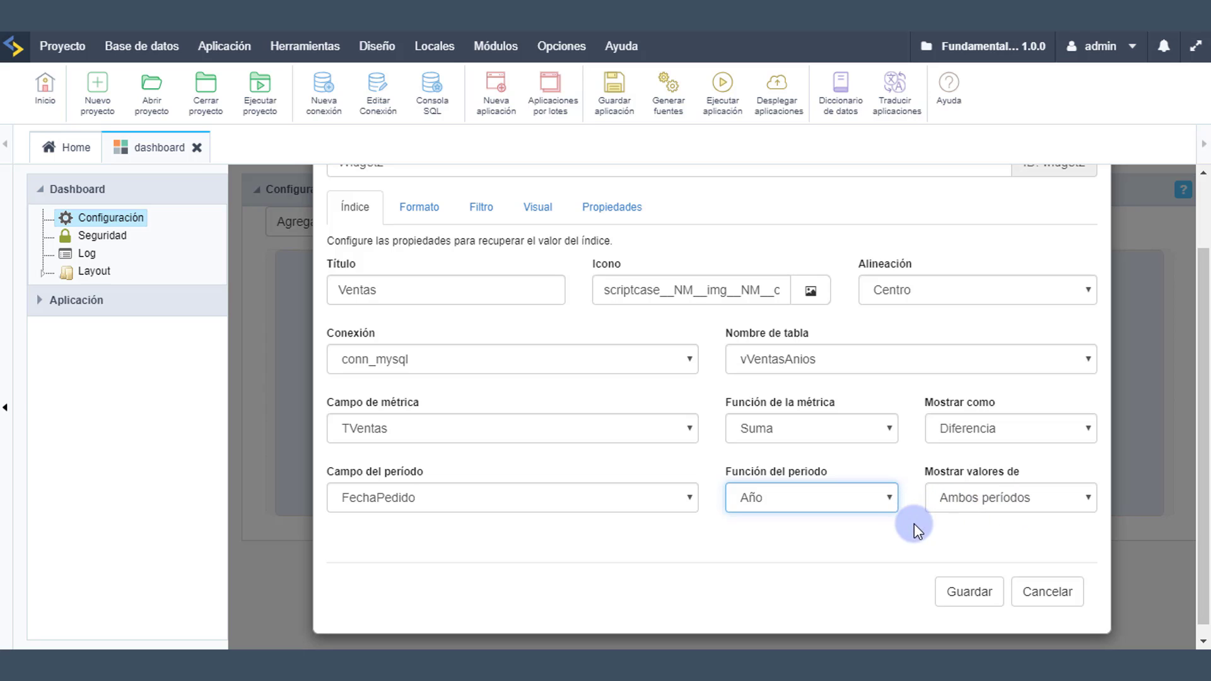
Step: Filter the widget's period by date range with Entre dos valores from 1996 to 1997, and save the widget
scroll(594, 498, up, 2)
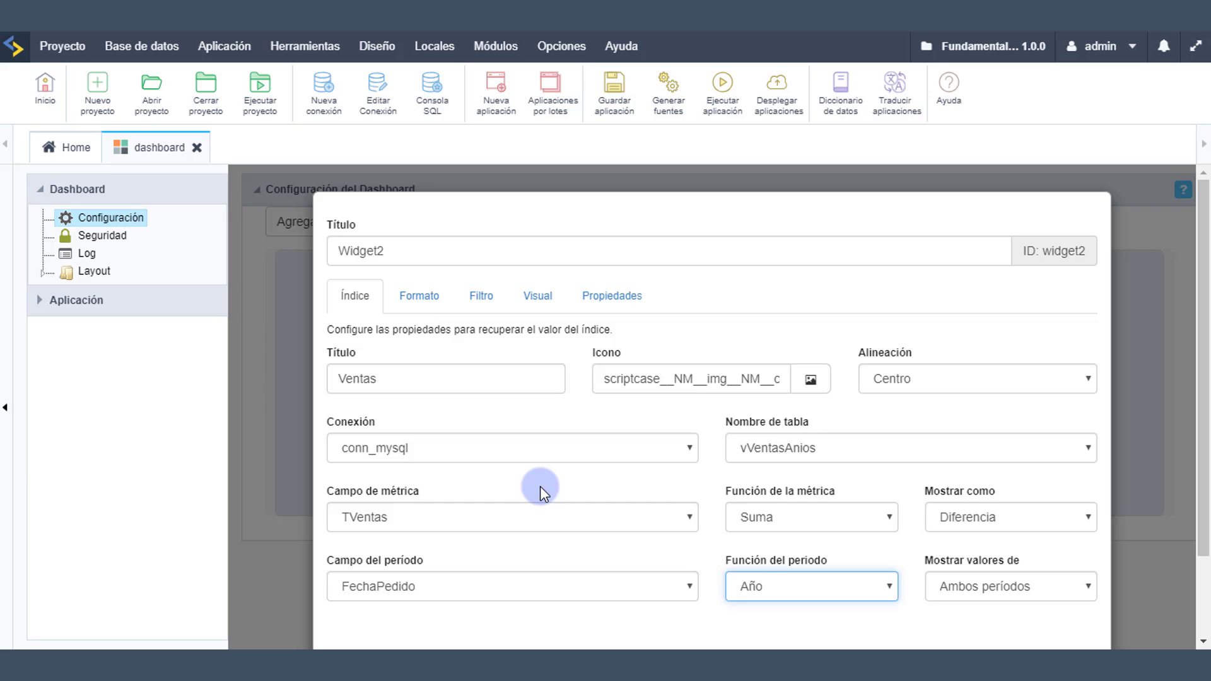
click(470, 308)
scroll(529, 347, down, 3)
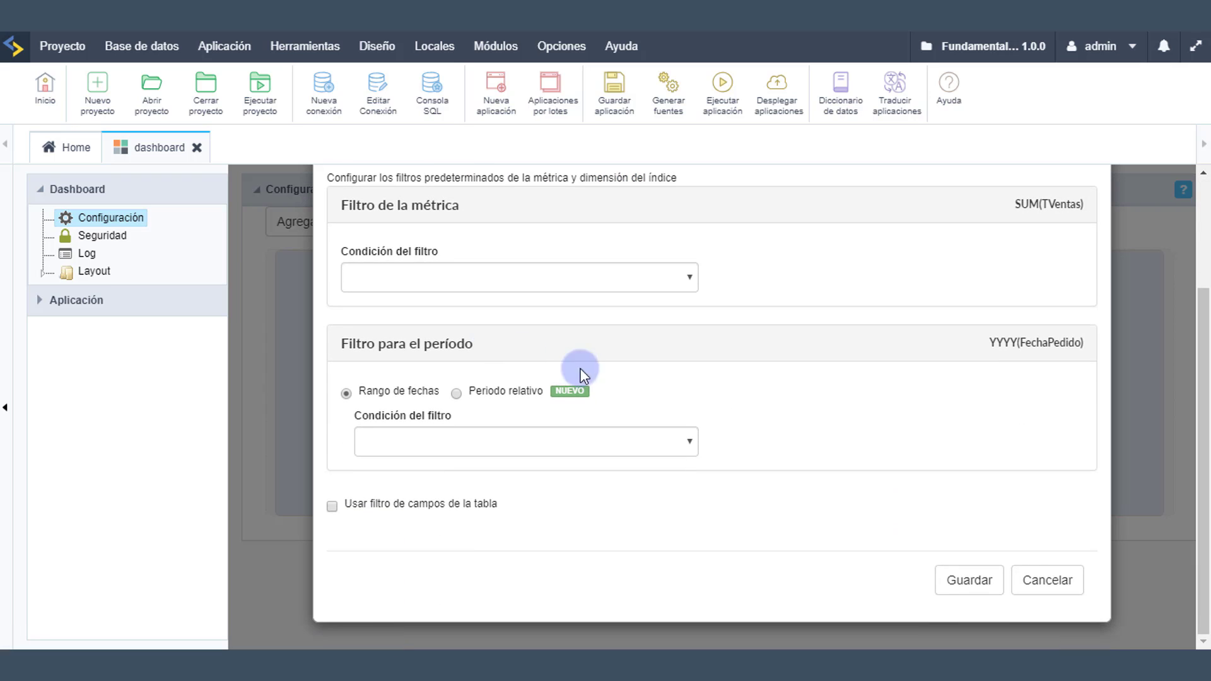
click(439, 445)
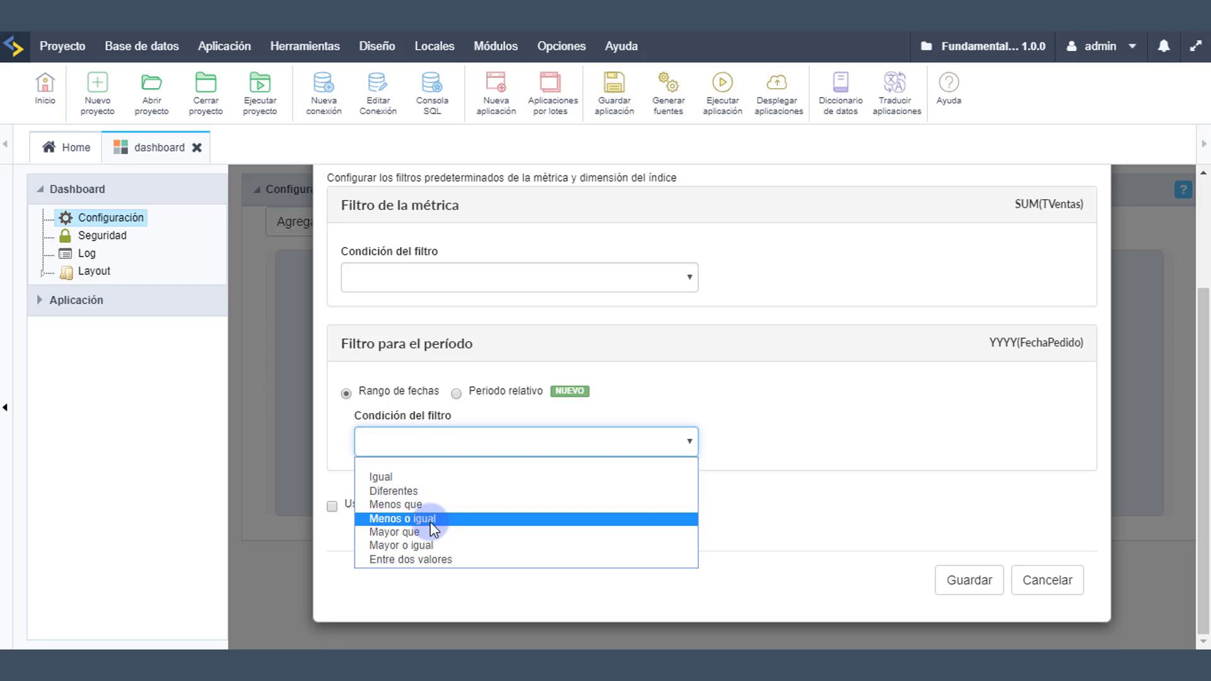
click(431, 558)
click(797, 443)
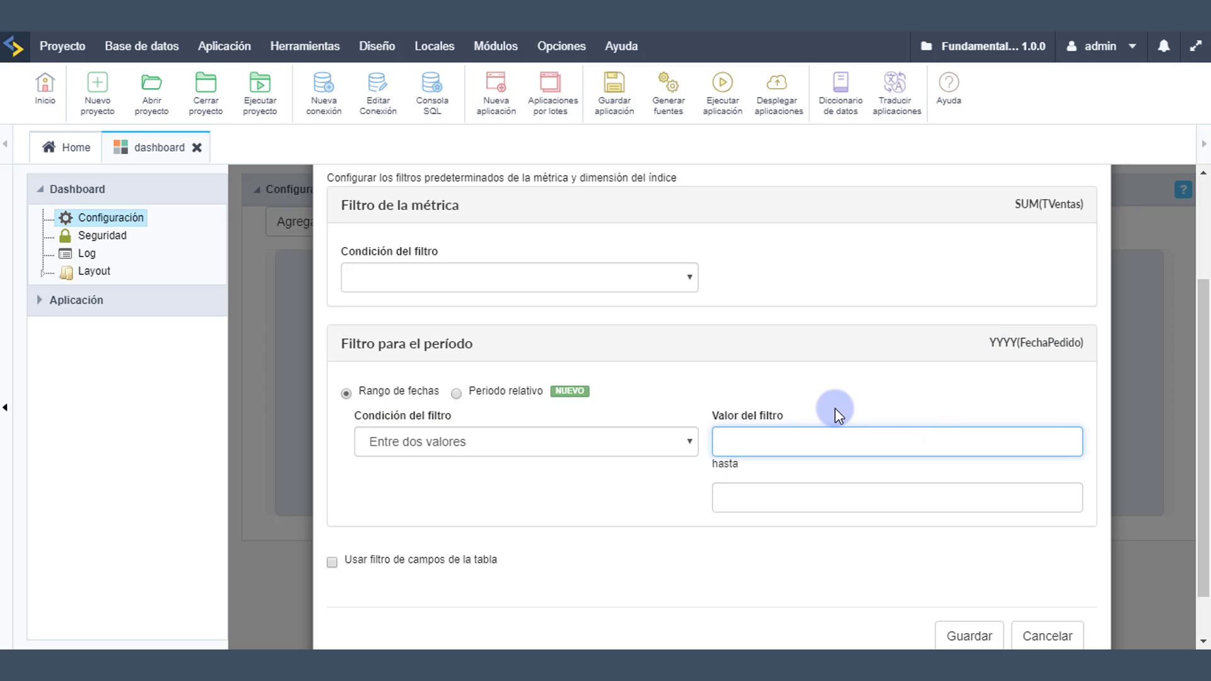
text(1996)
click(789, 487)
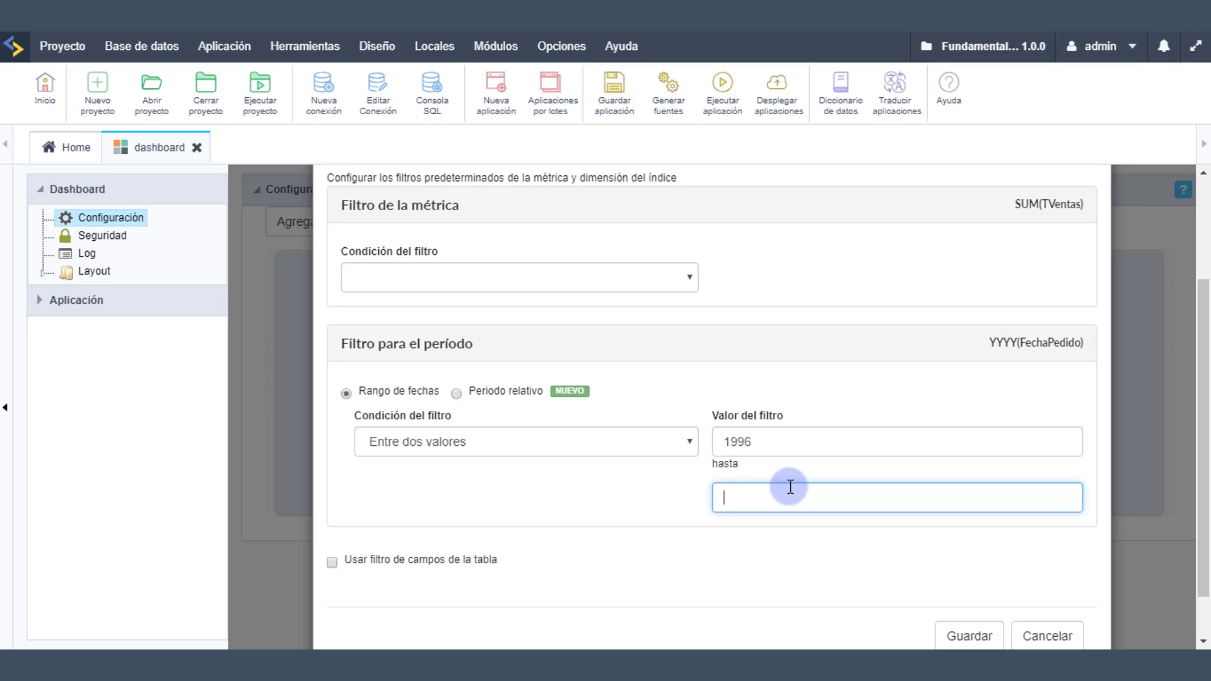
text(1997)
click(970, 636)
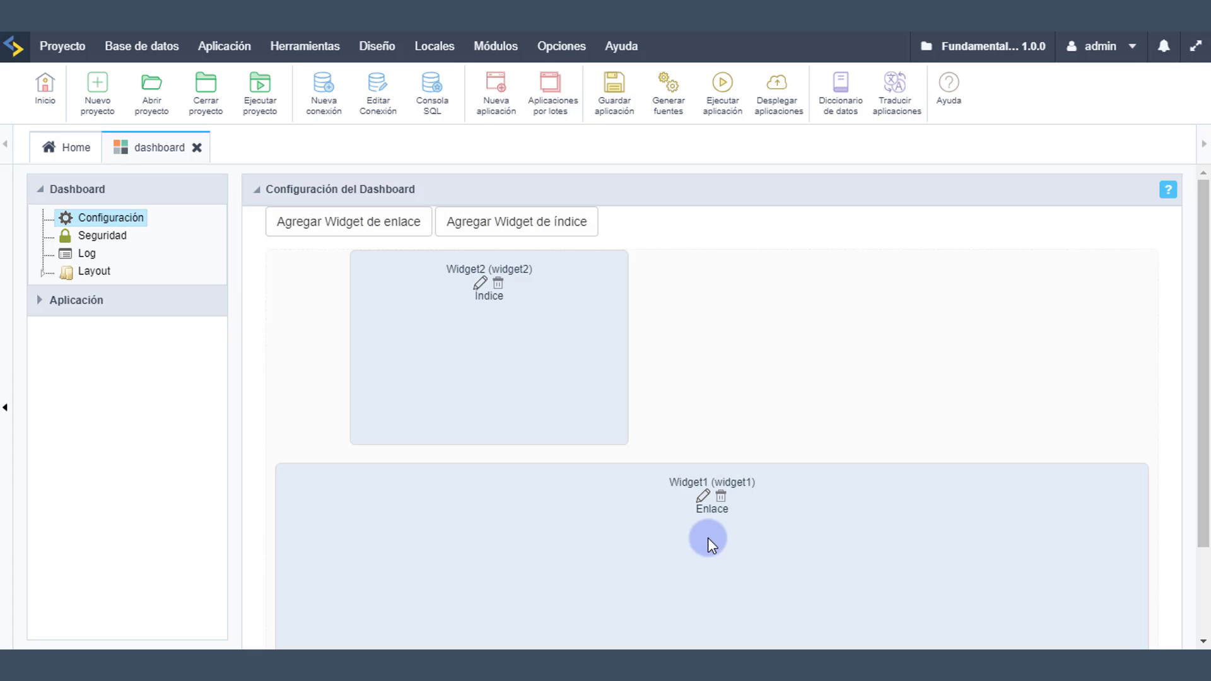
Step: Run the dashboard application and examine how the Ventas index widget is displayed
mouse_move(528, 334)
click(726, 96)
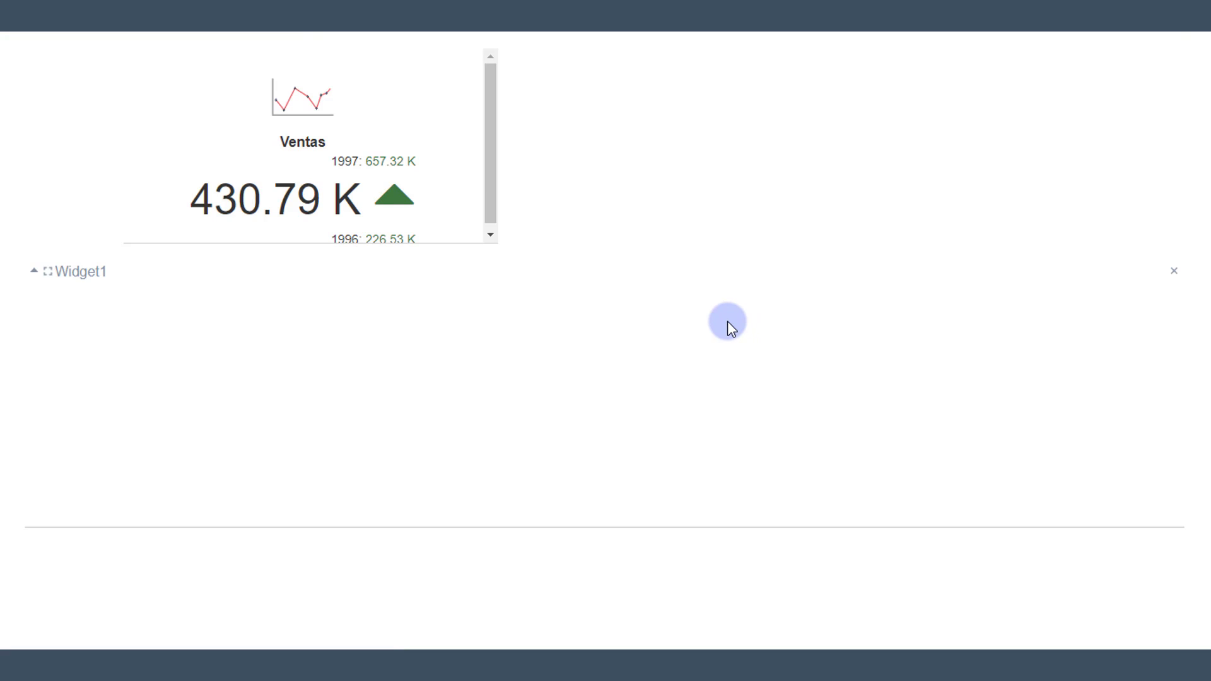
click(483, 238)
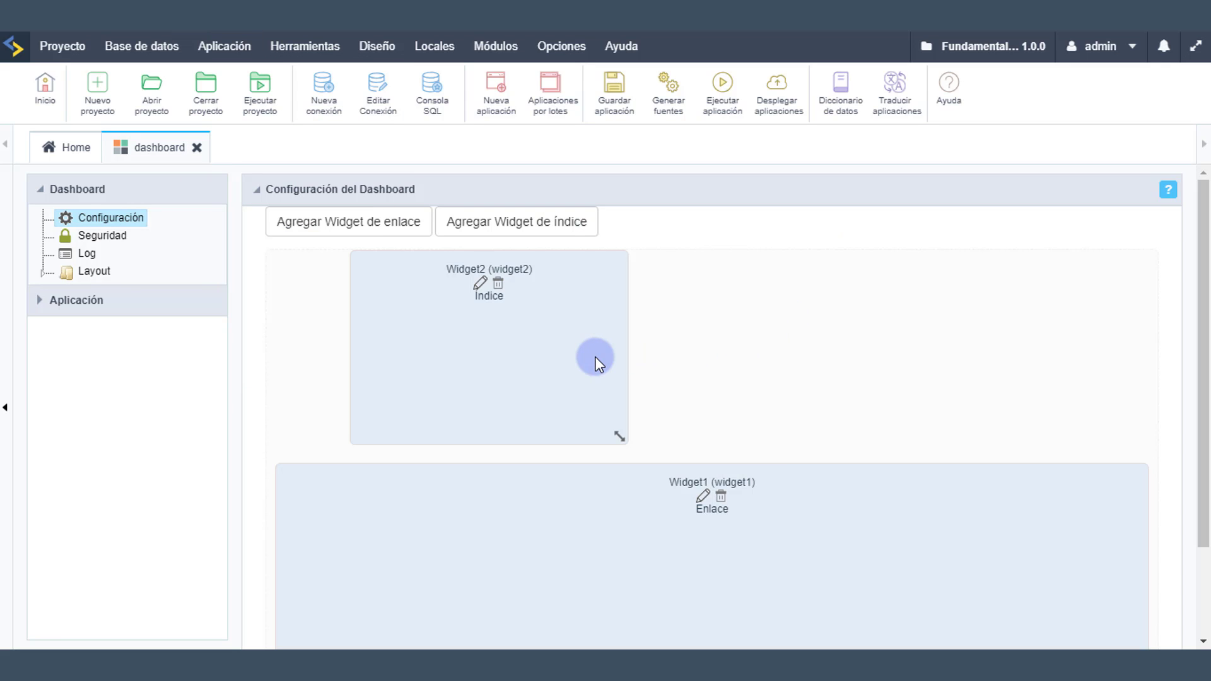
Step: Make Widget2 narrower and taller, and move it to the right part of the row above Widget1
drag(619, 434, 543, 506)
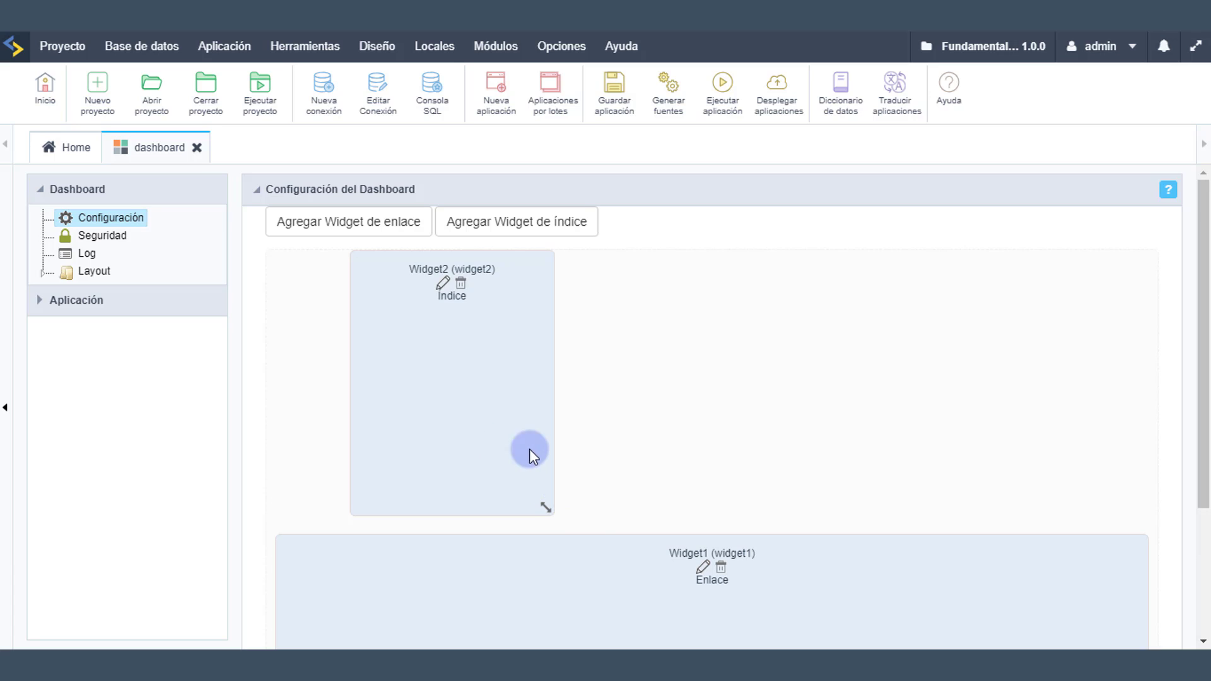
drag(530, 452, 997, 452)
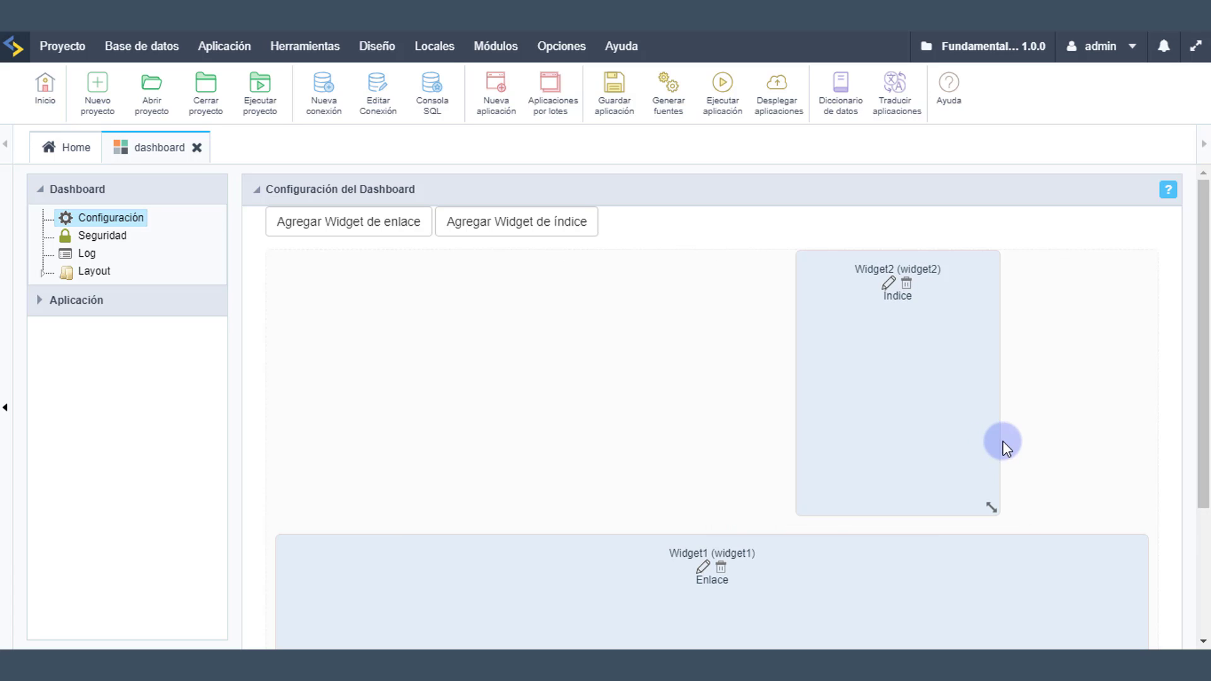
Step: Add a new index widget with the index title Ventas, the connection conn_mysql and the table vVentasAnios
click(508, 231)
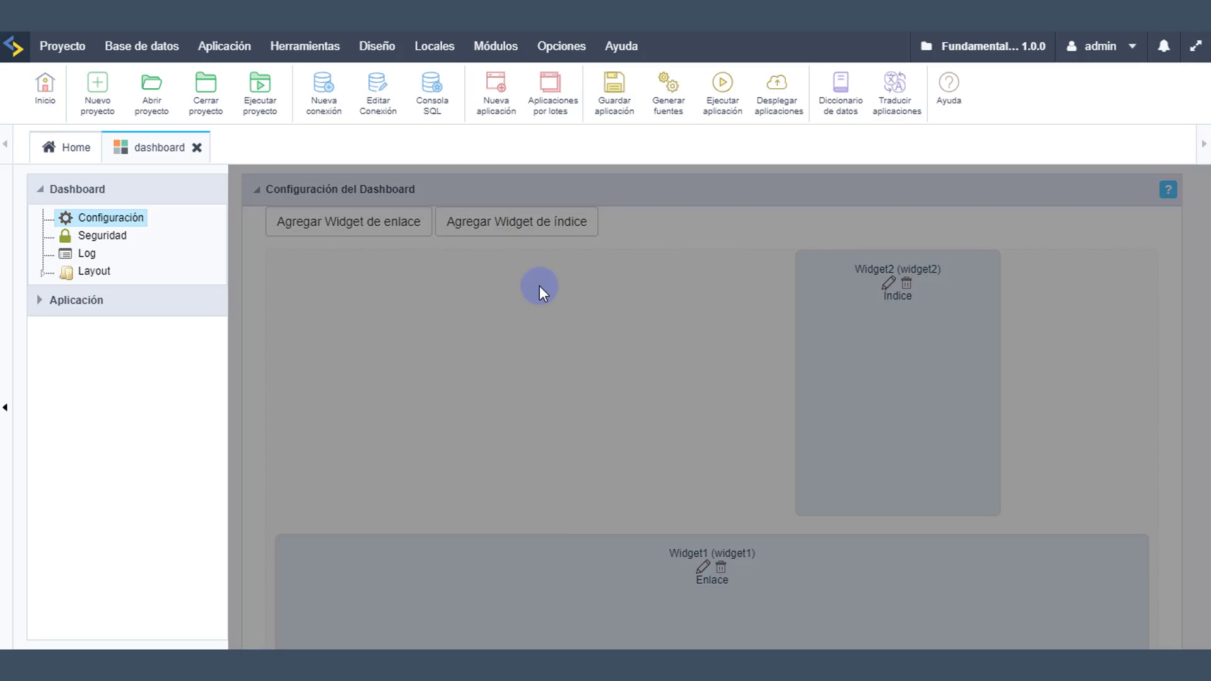
click(494, 383)
text(V)
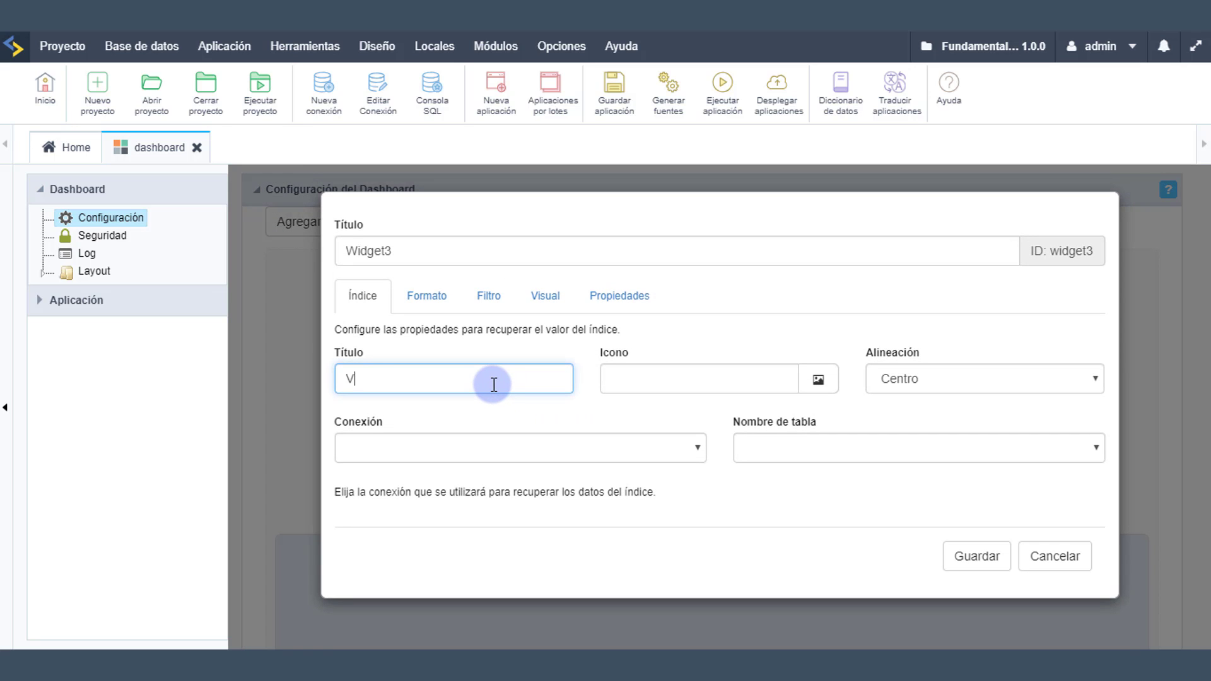
text(entas)
click(637, 372)
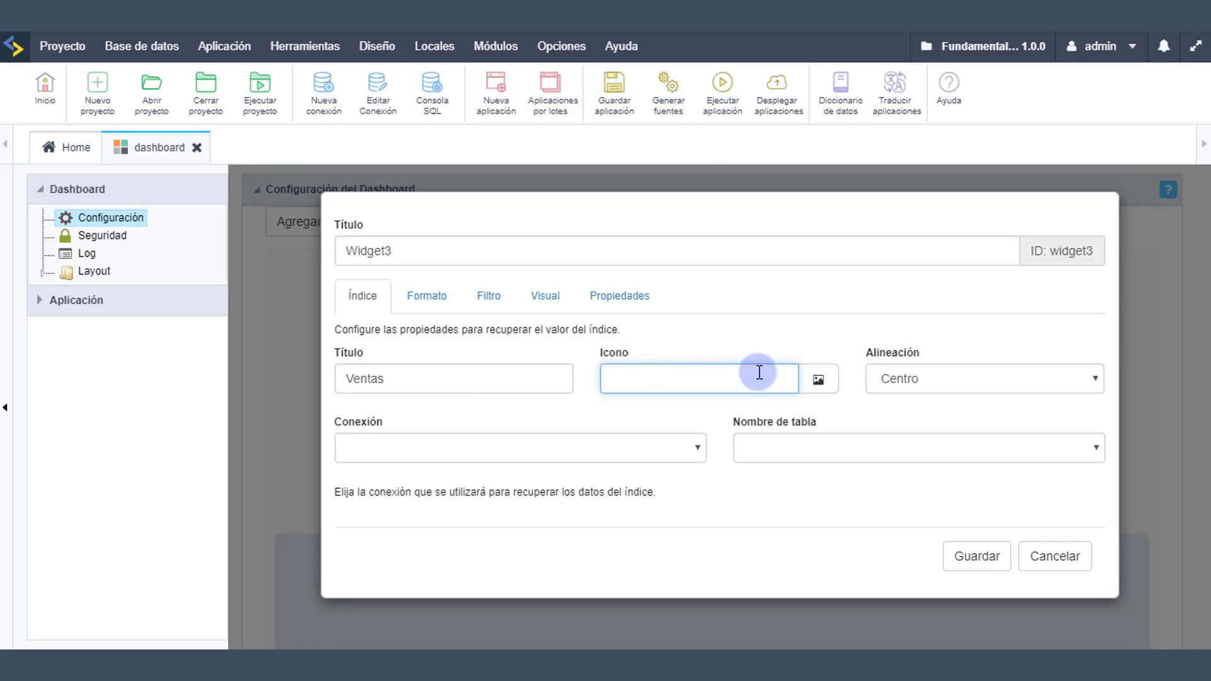
click(492, 447)
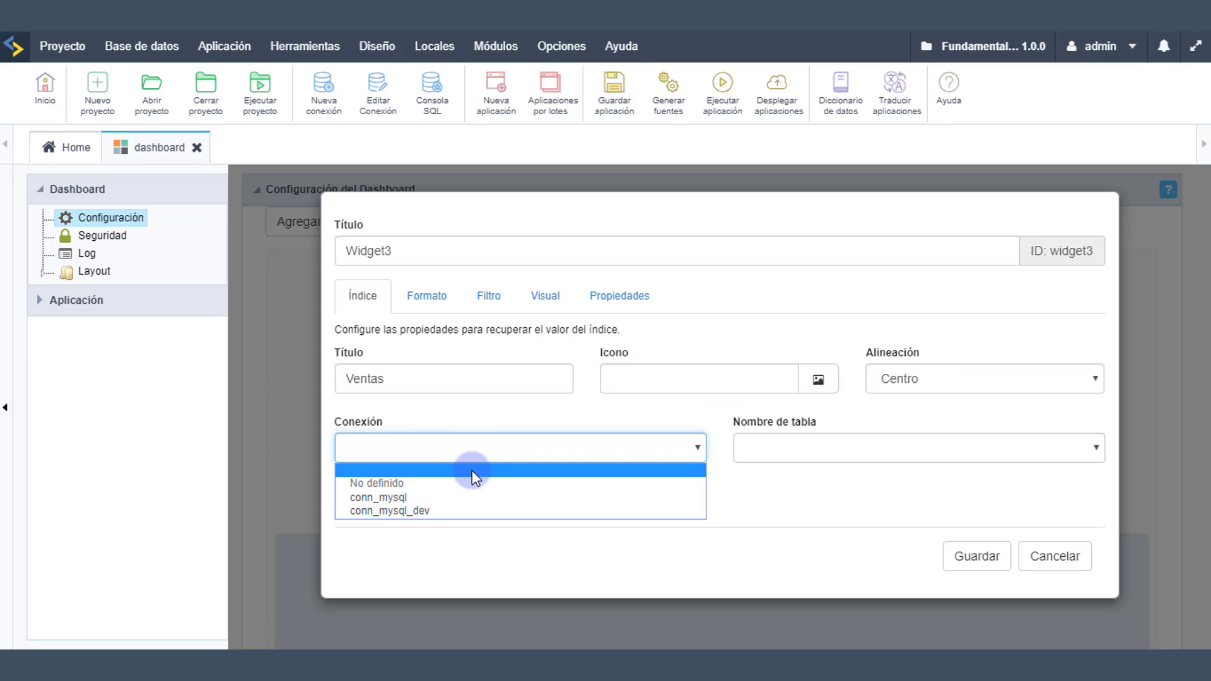
click(424, 494)
click(765, 453)
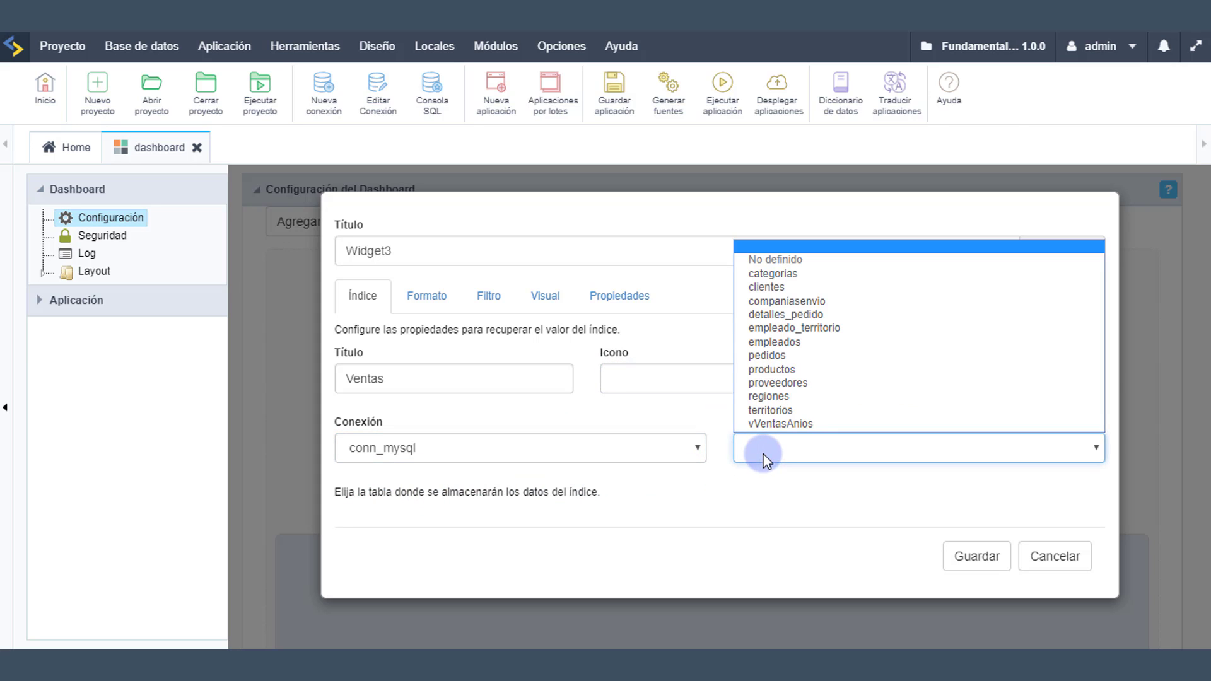
click(778, 422)
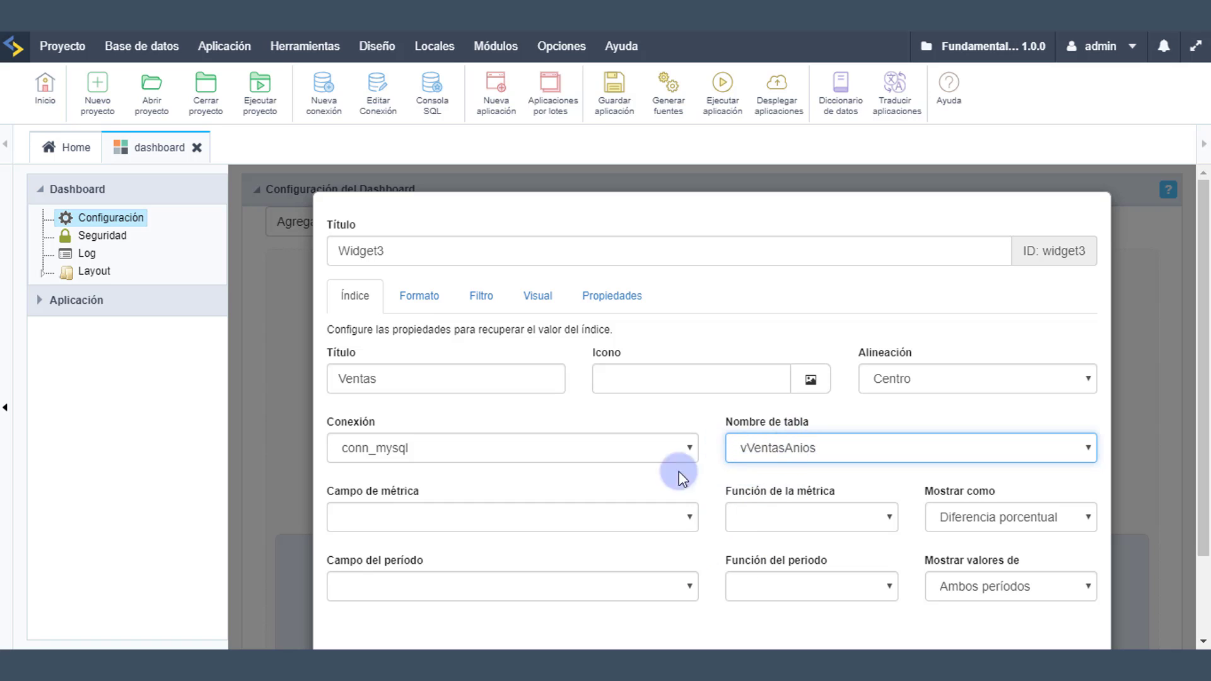
Step: Set Widget3's metric field to TVentas and its period field to FechaPedido
scroll(631, 474, down, 2)
click(574, 427)
click(443, 462)
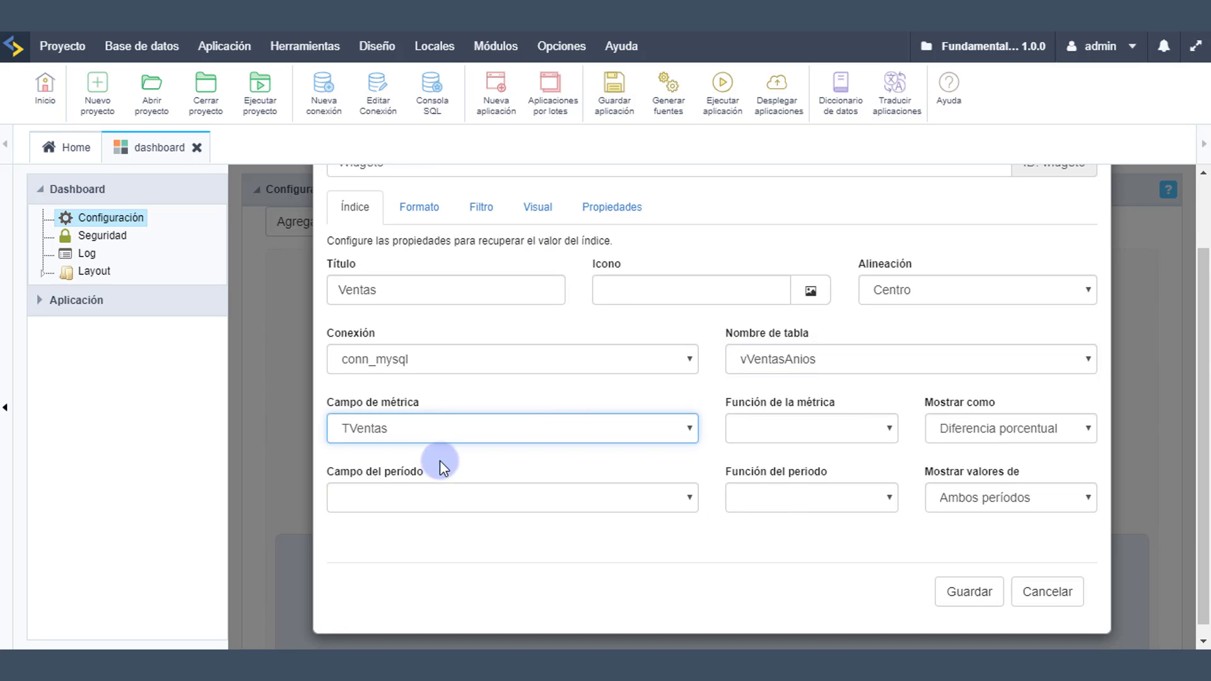
click(423, 497)
click(408, 535)
Step: Set Widget3's metric function to Suma shown as Diferencia, and its period function to Año
click(741, 441)
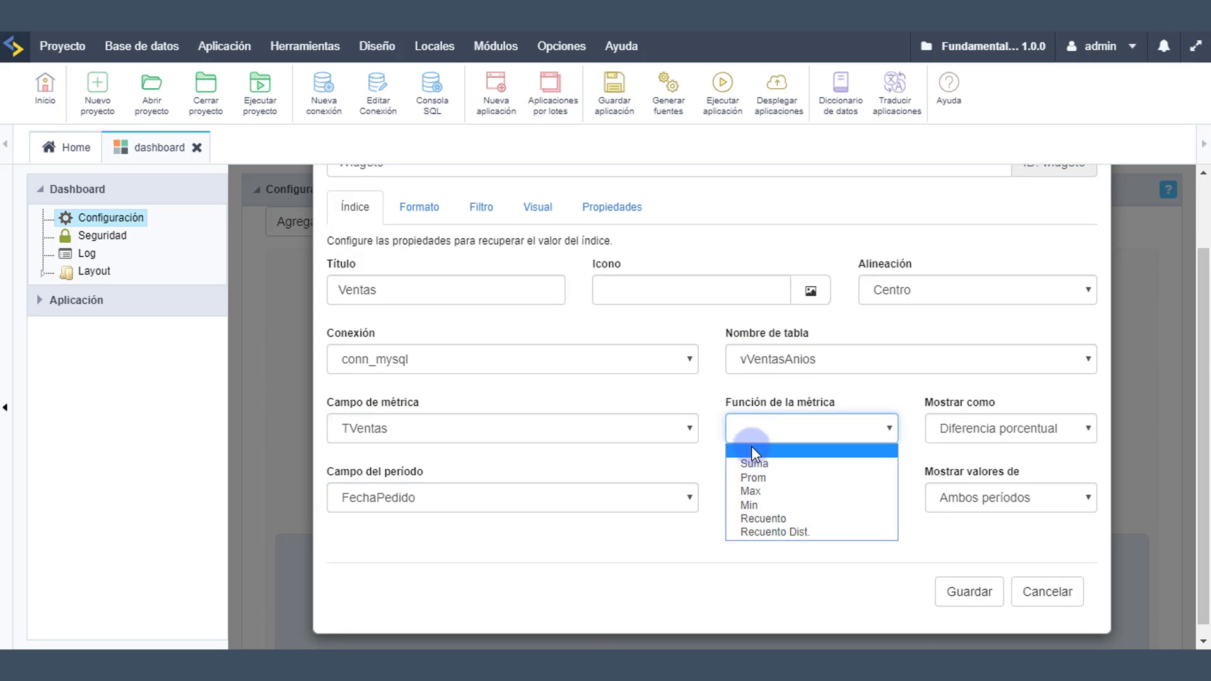
click(757, 467)
click(981, 433)
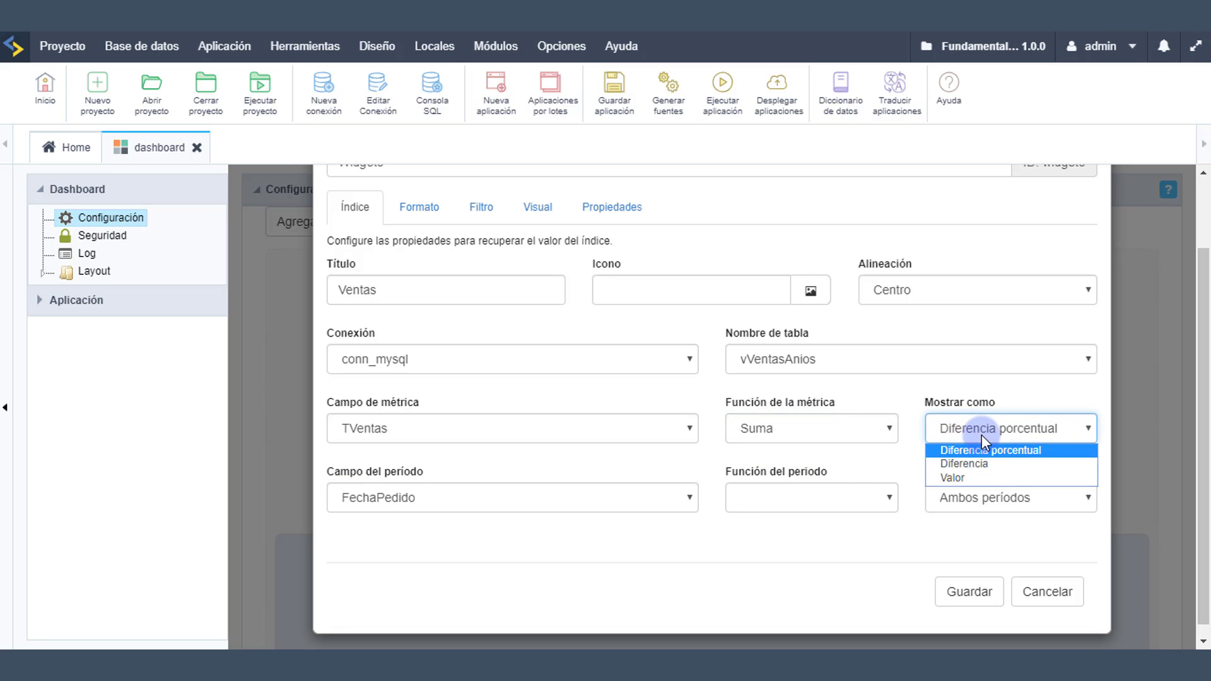
click(971, 463)
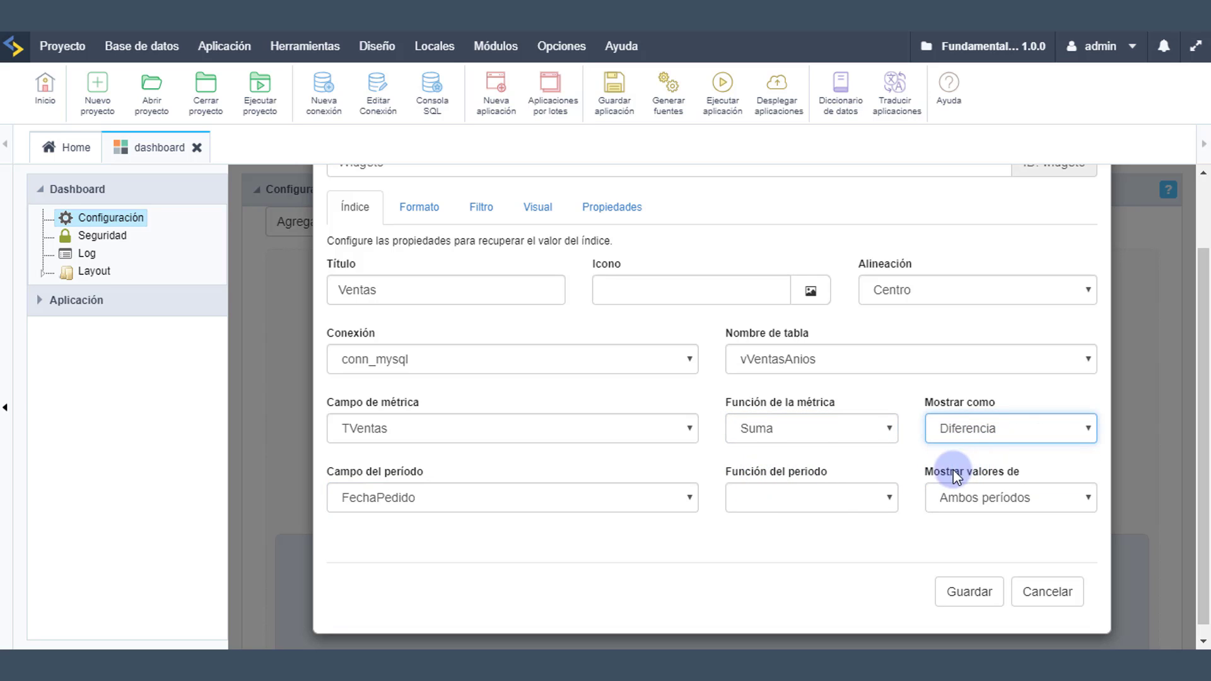
click(870, 495)
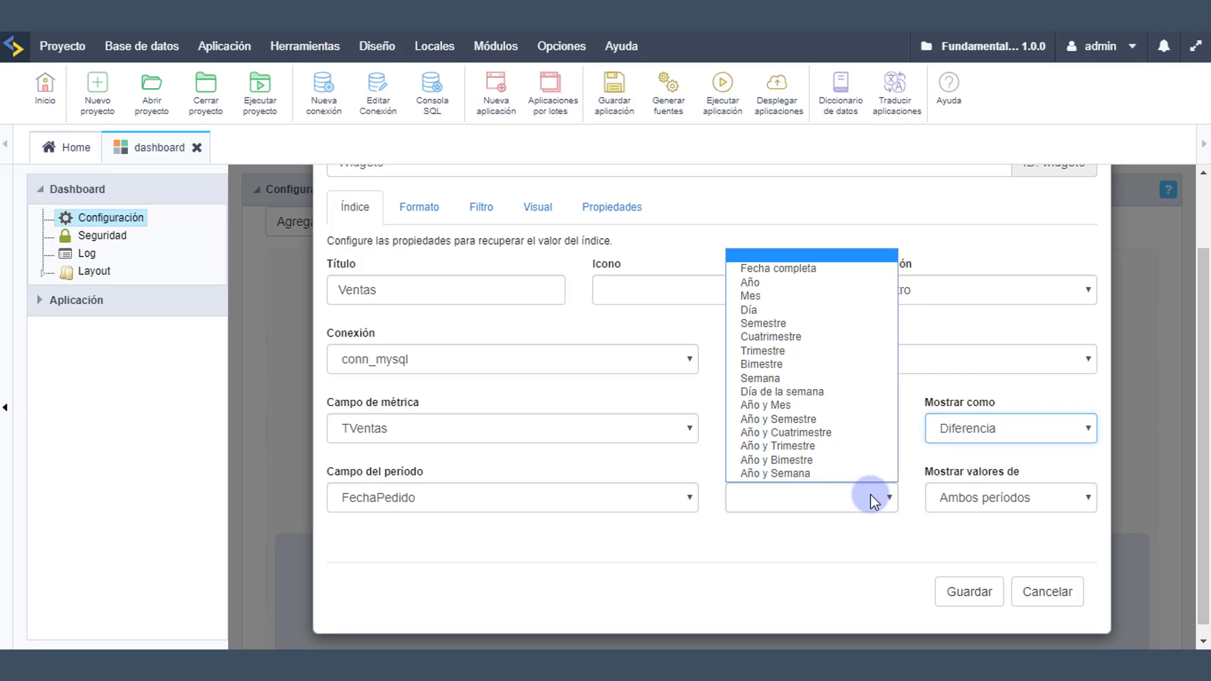
click(765, 282)
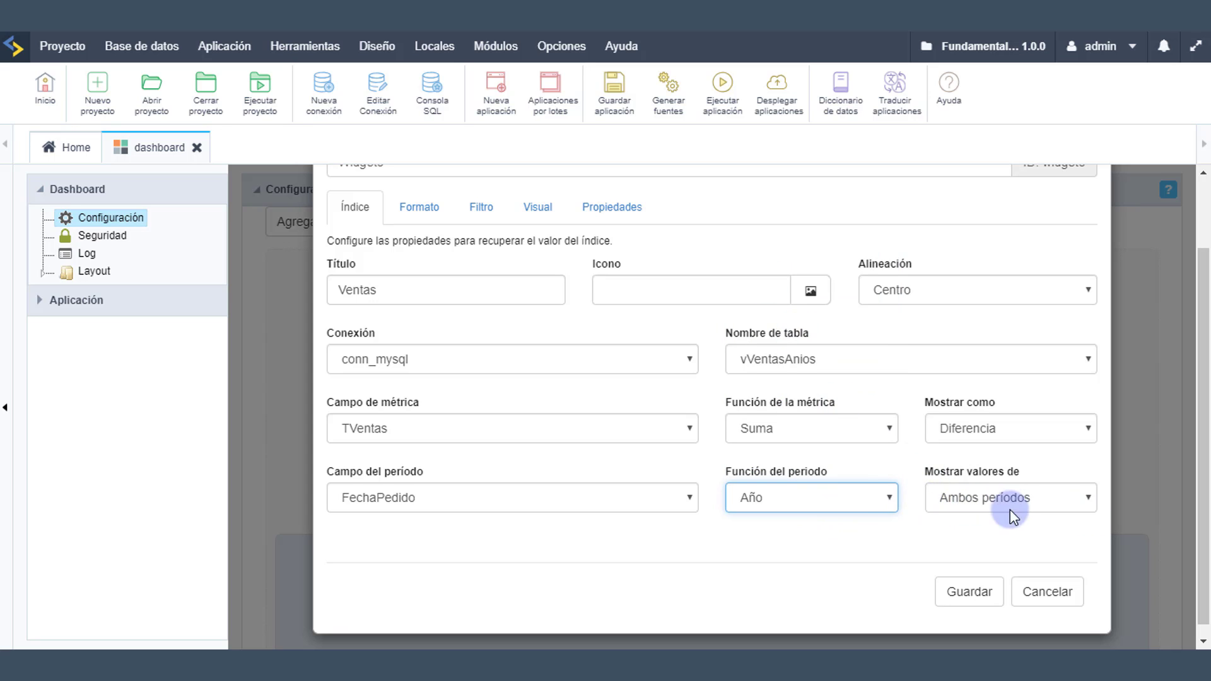
Step: Filter Widget3's period by date range with Entre dos valores from 1997 to 1998, and save the widget
scroll(864, 528, up, 2)
click(482, 299)
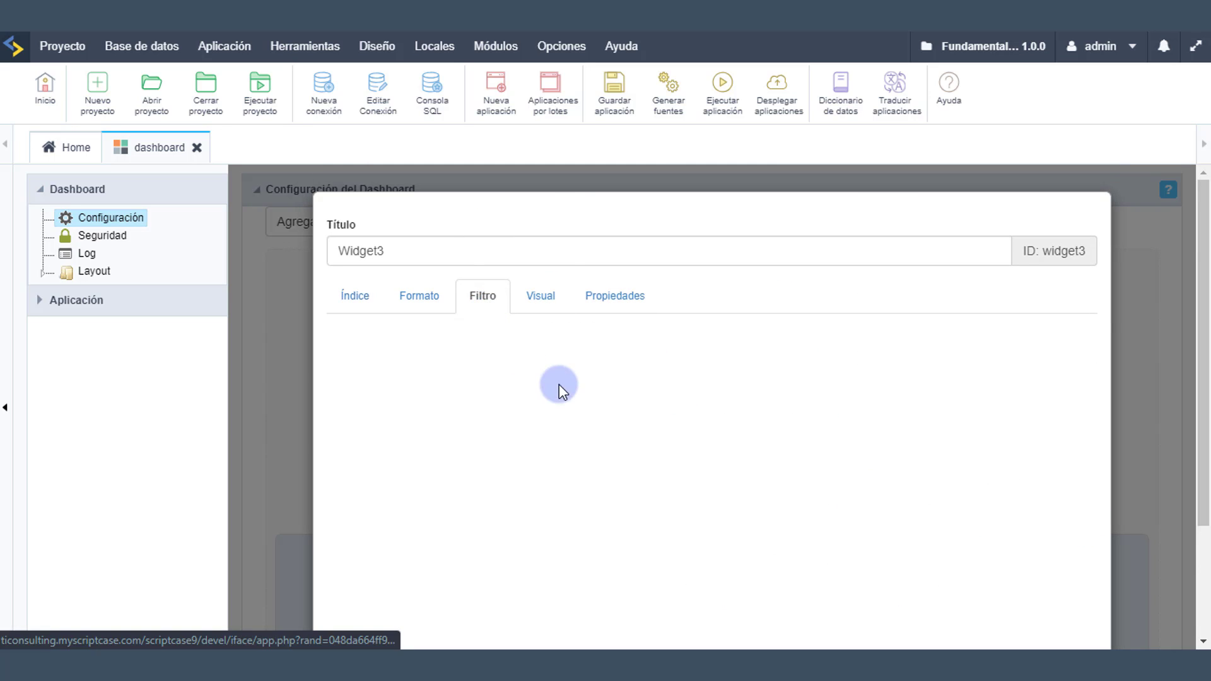
scroll(564, 400, down, 2)
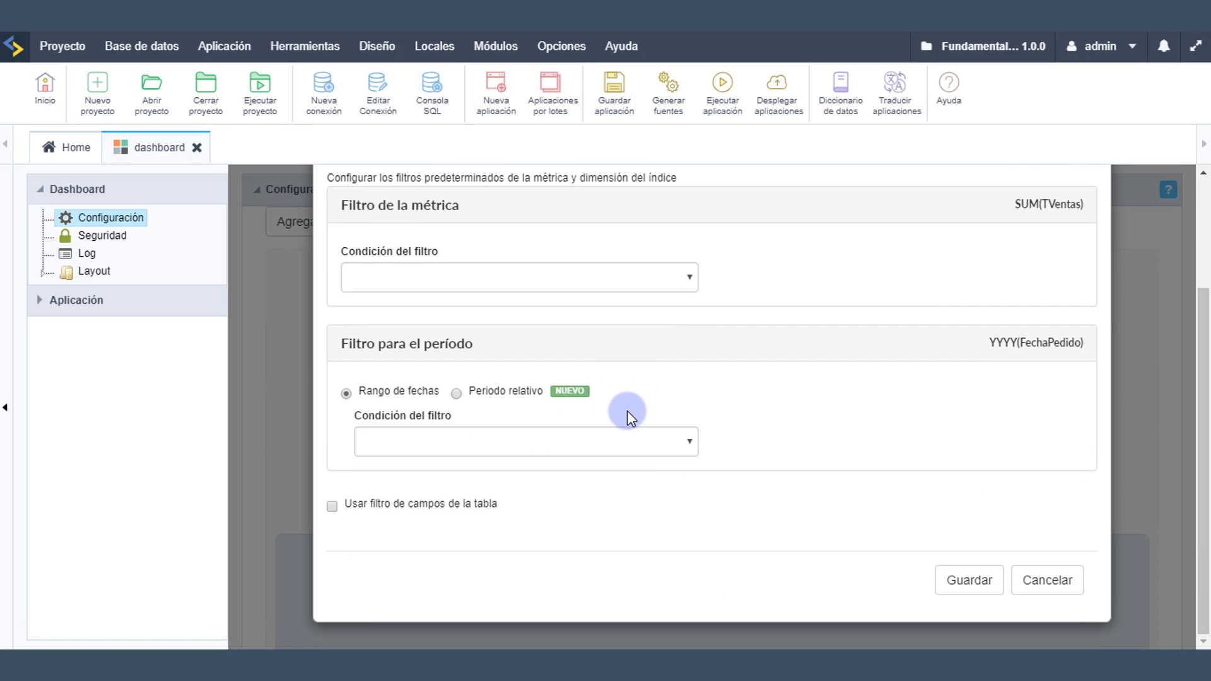
click(453, 440)
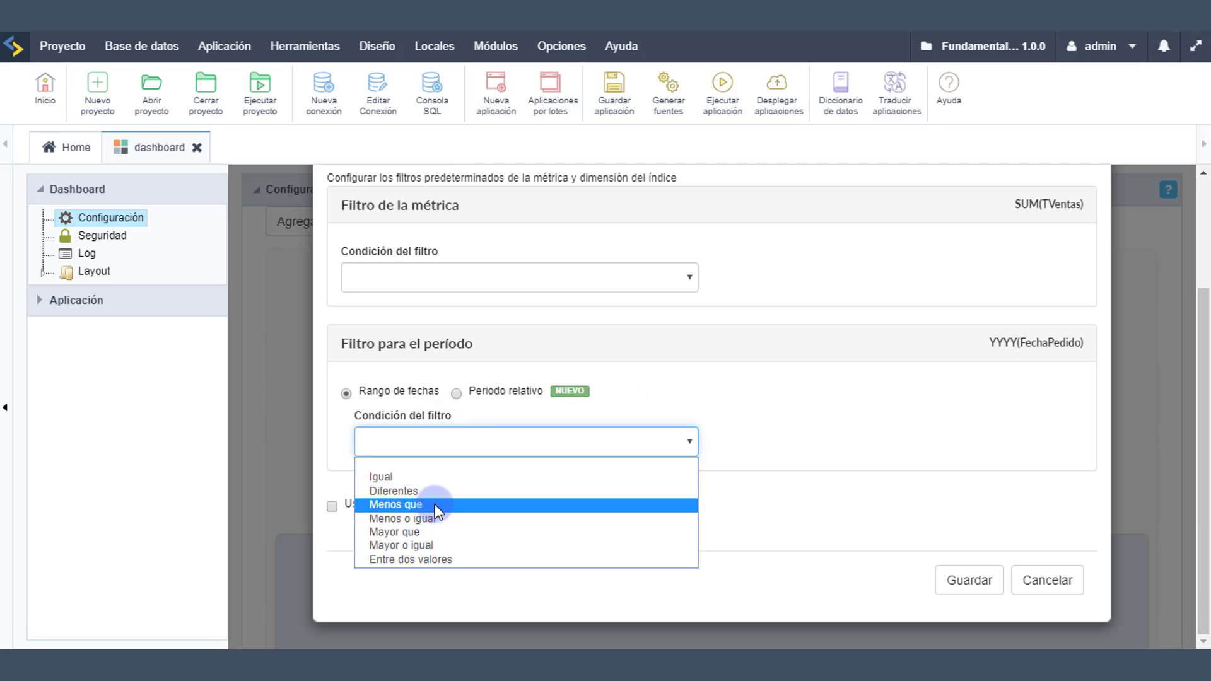
click(435, 559)
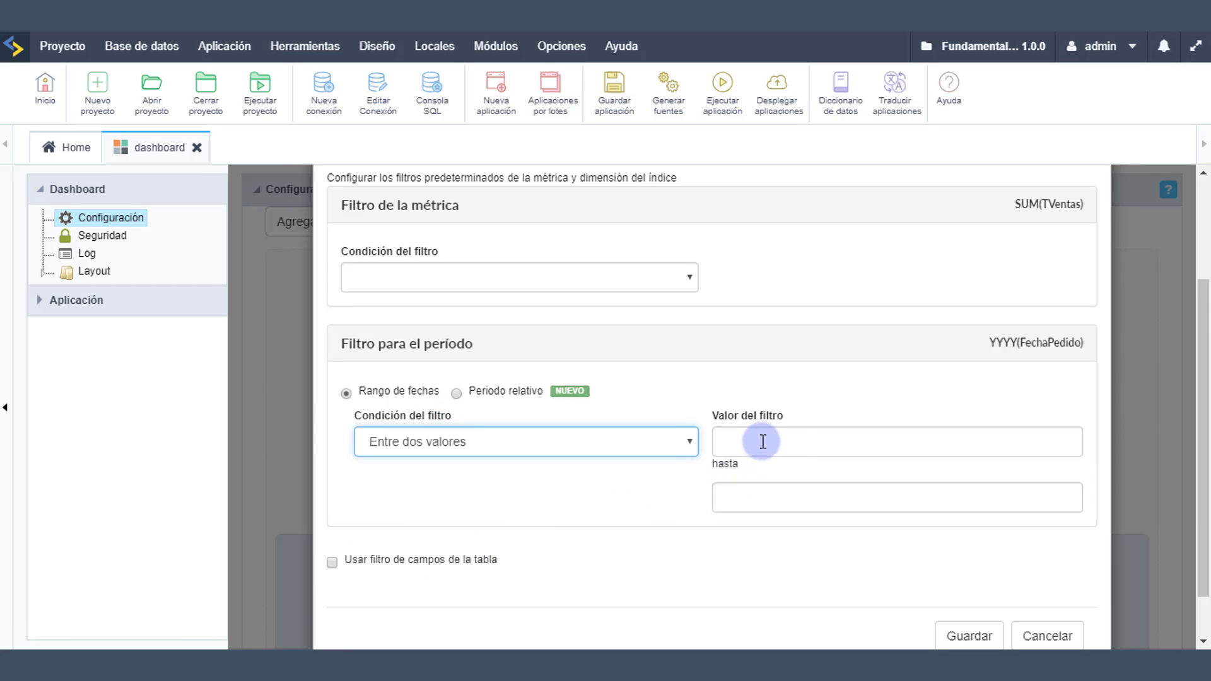
click(845, 445)
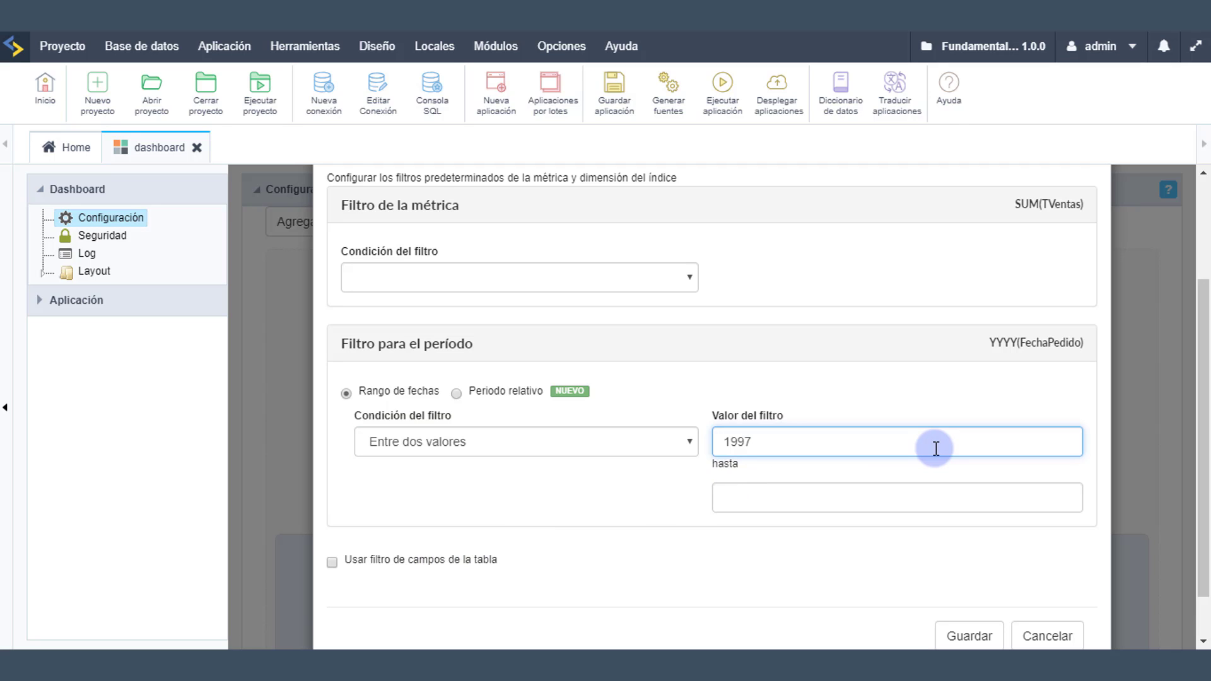
click(907, 506)
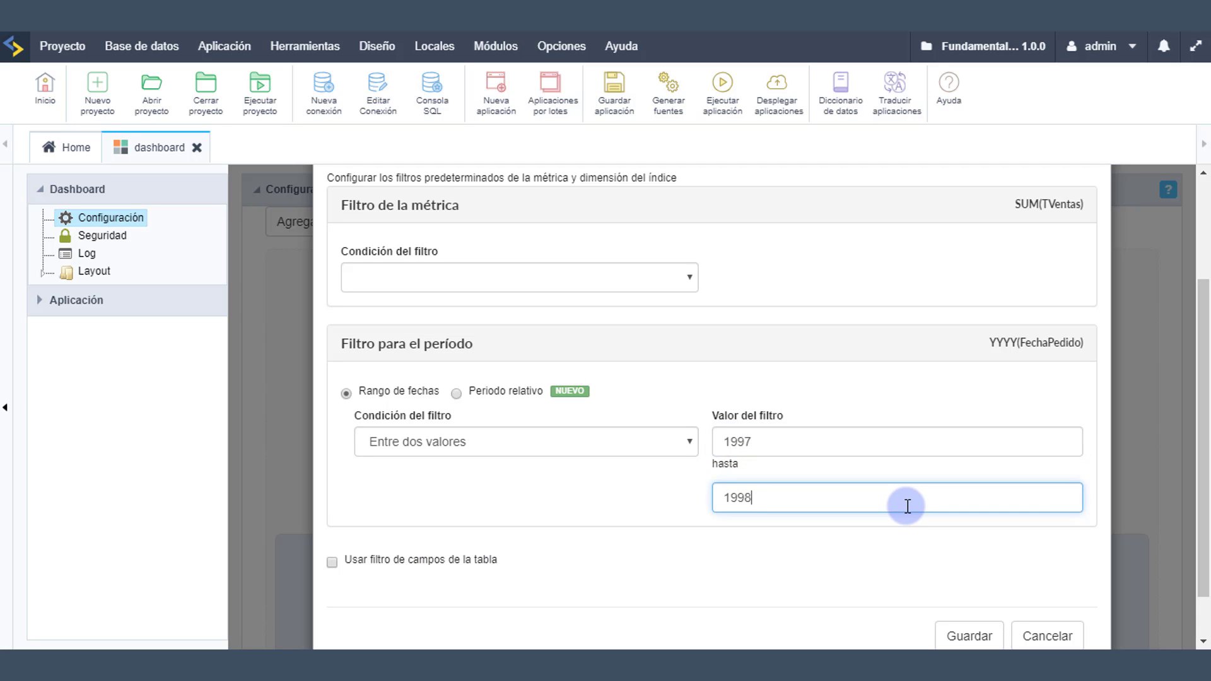
click(970, 636)
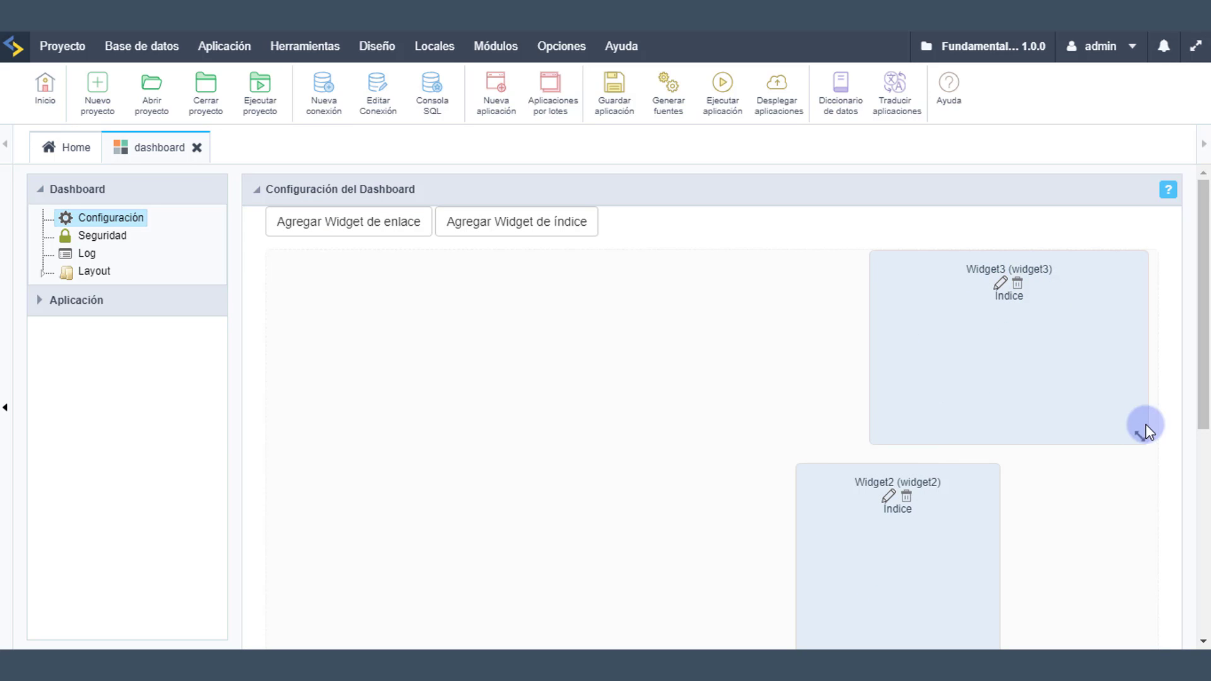
Step: Narrow Widget3 and Widget2, place them side by side at equal height above Widget1, and run the dashboard
drag(1133, 439, 980, 435)
drag(1095, 419, 1138, 505)
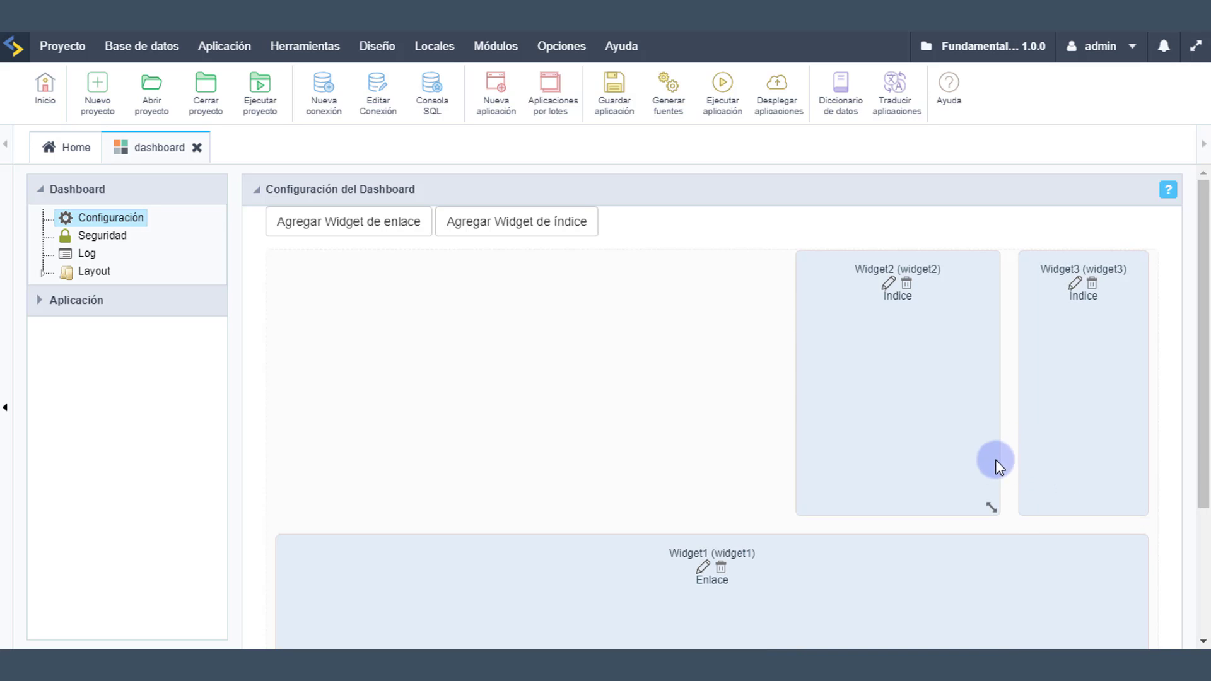
drag(974, 505, 849, 469)
drag(987, 502, 911, 502)
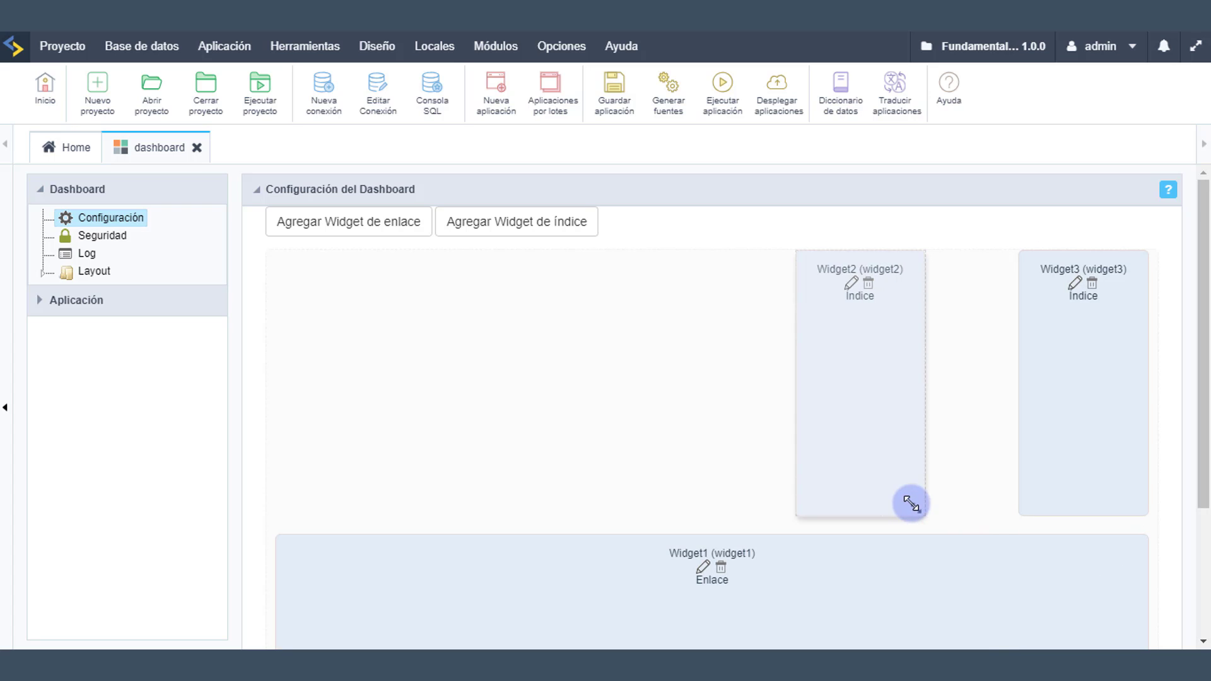
click(723, 104)
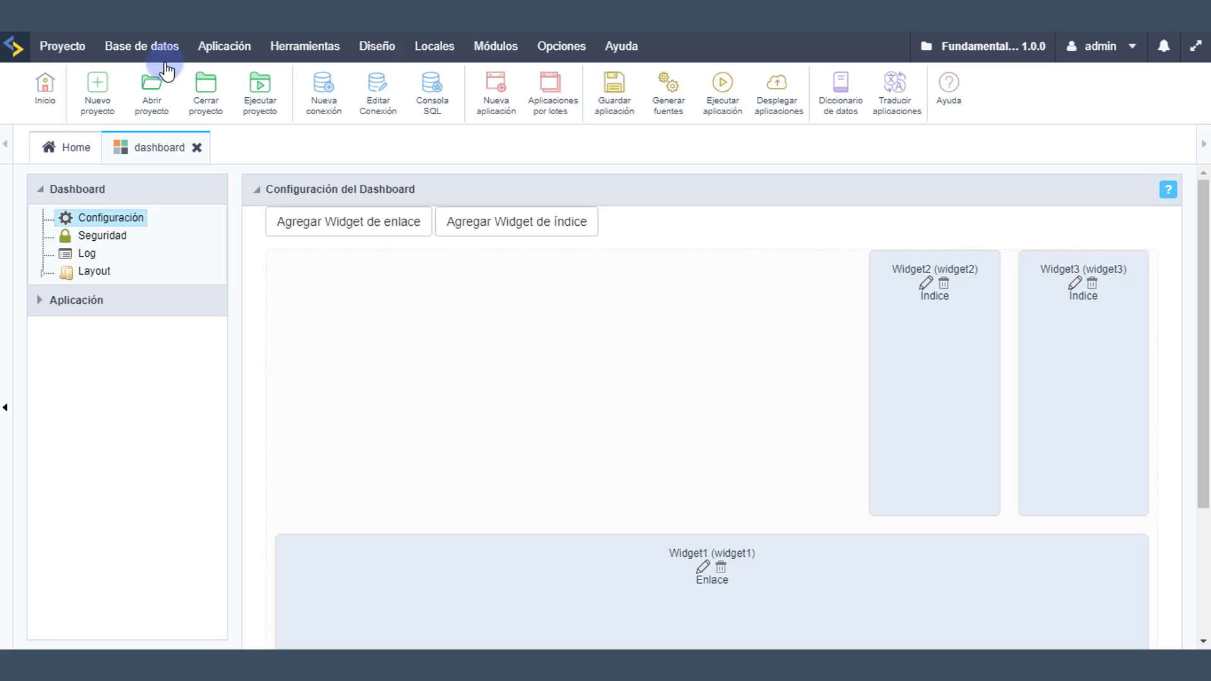
Step: Remove the icon from Widget2's index settings, save the widget, and run the dashboard again
click(924, 283)
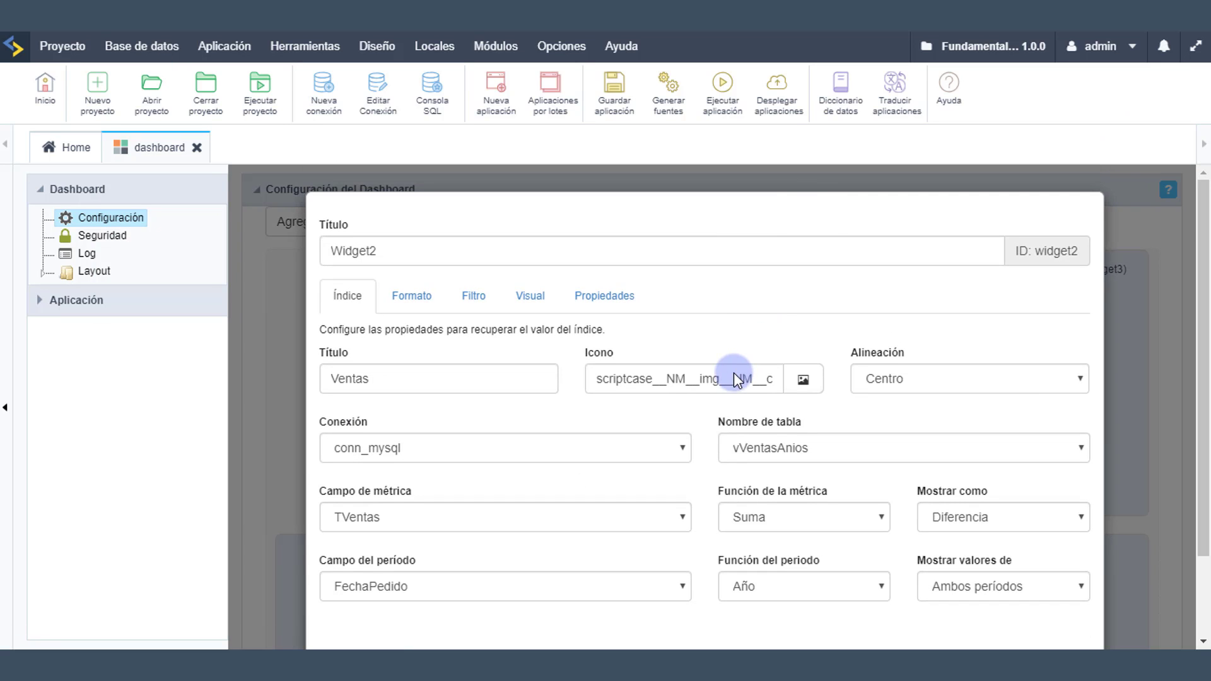
double_click(735, 378)
key(BackSpace)
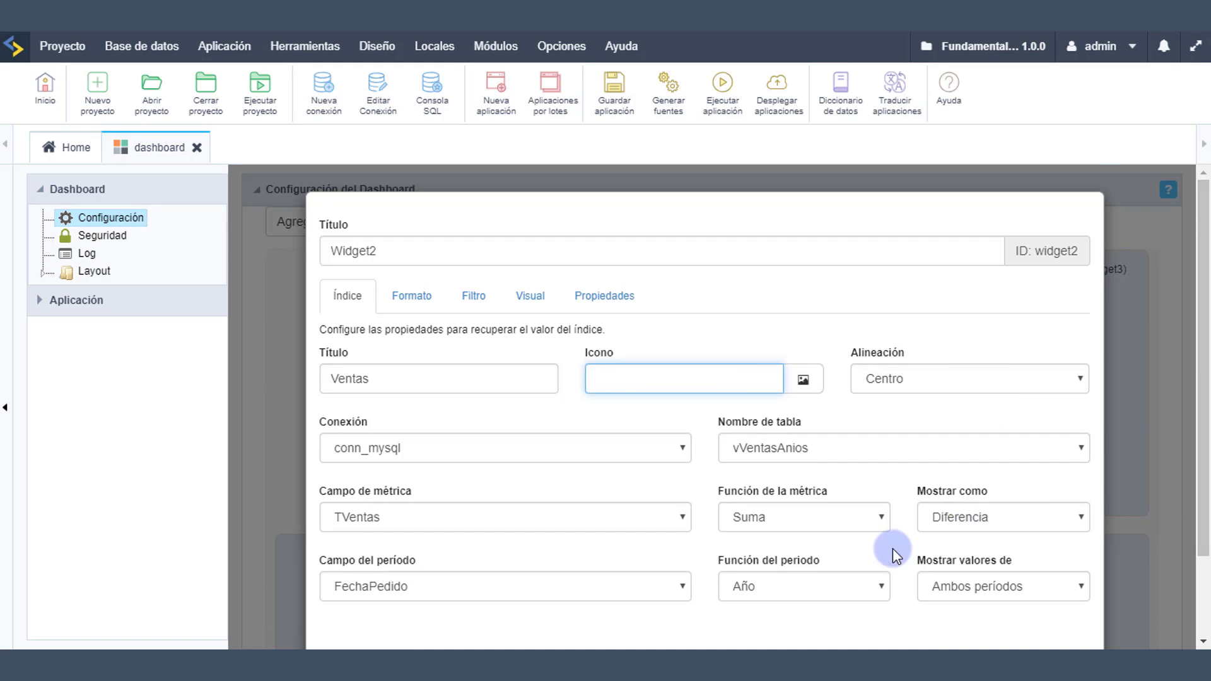
scroll(892, 547, down, 2)
click(928, 574)
click(721, 104)
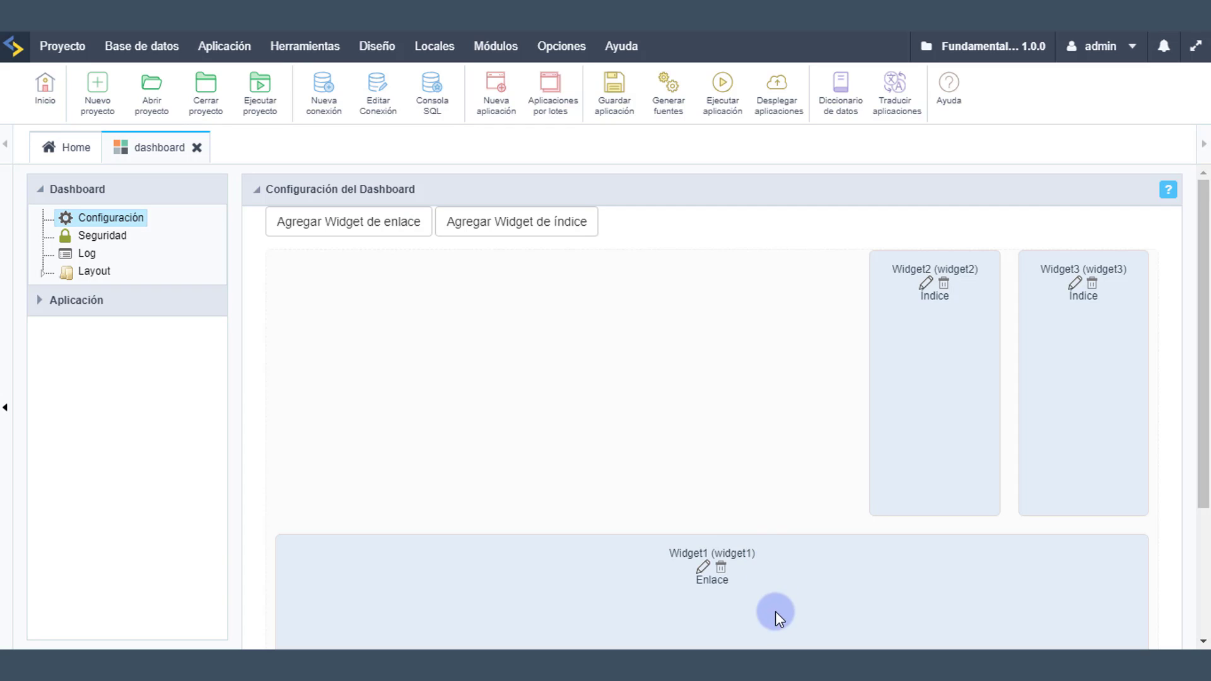
Step: Narrow Widget1 so it fits in the same row beside Widget2, and link it to the chart_ventas_por_mes application
scroll(775, 607, down, 3)
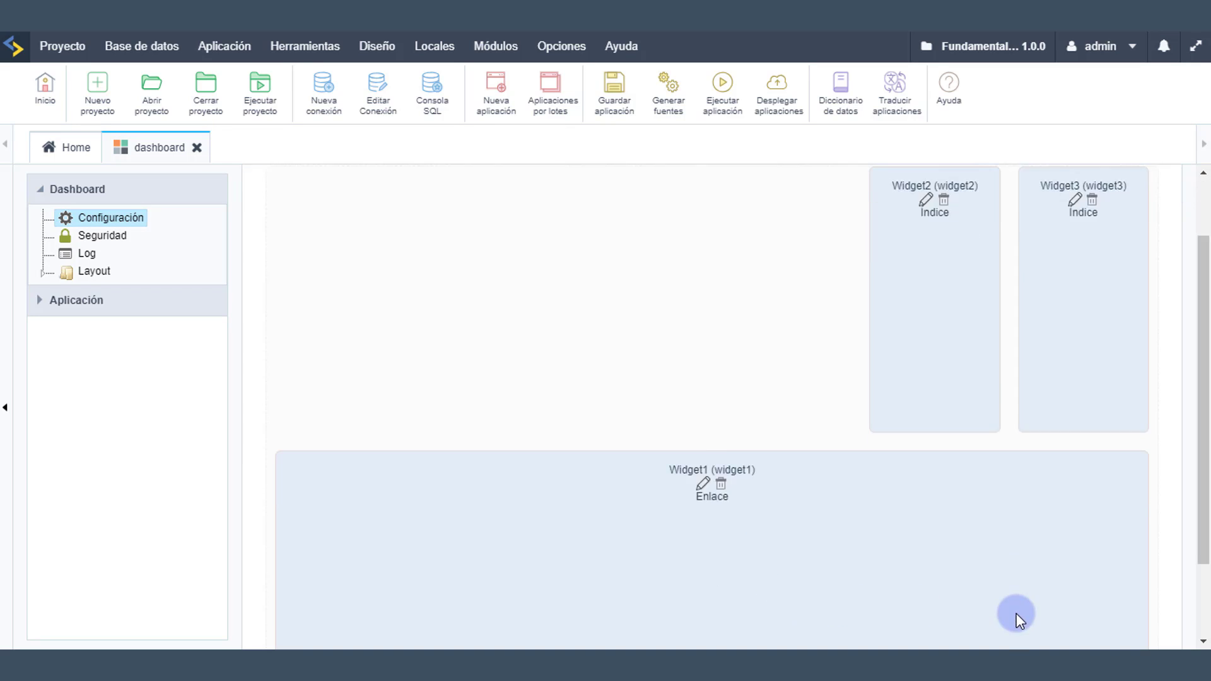
drag(1136, 606, 876, 601)
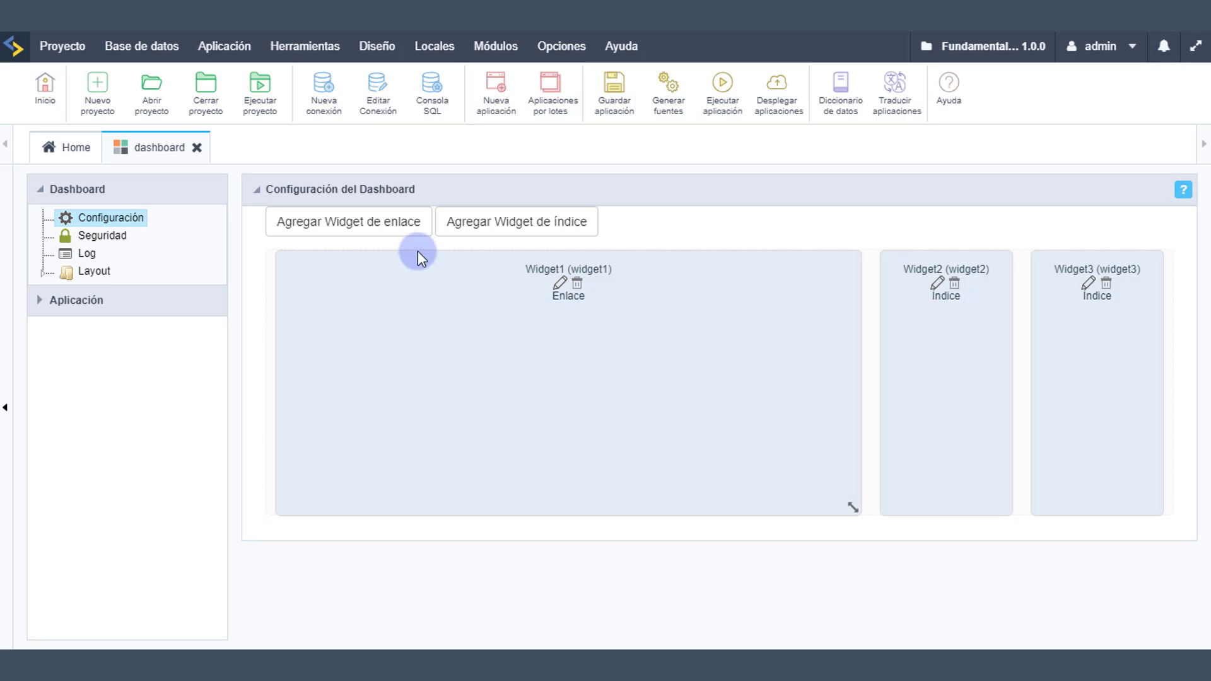
click(560, 284)
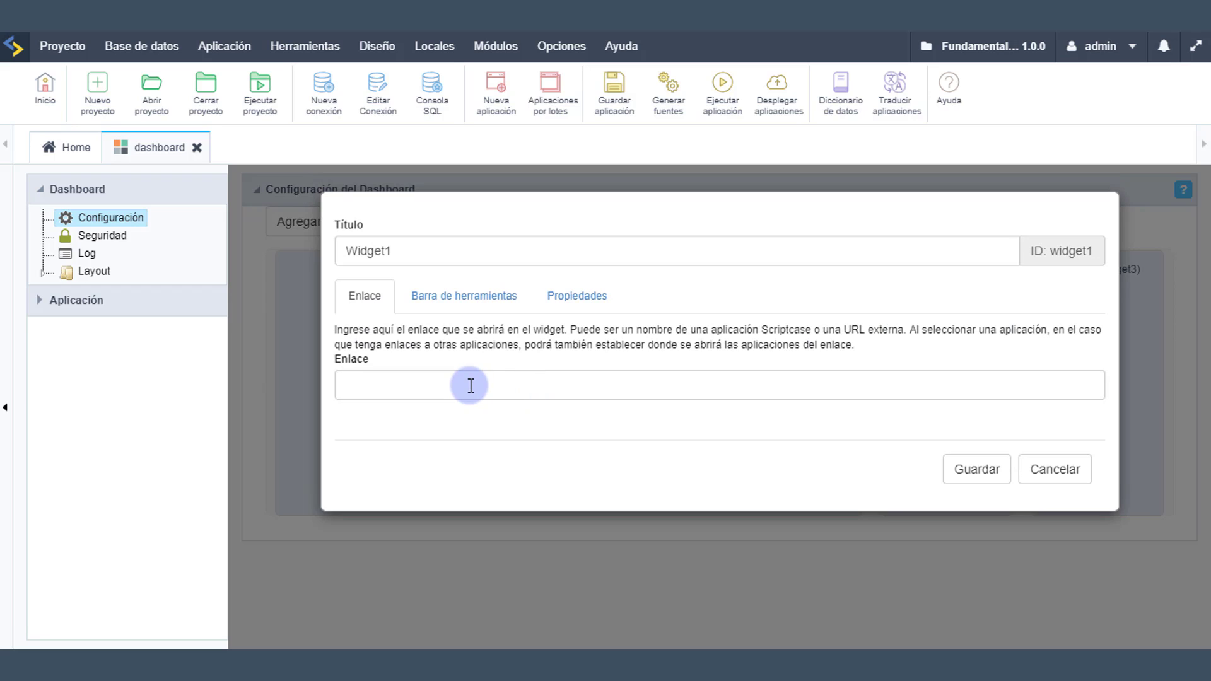
click(469, 385)
text(char)
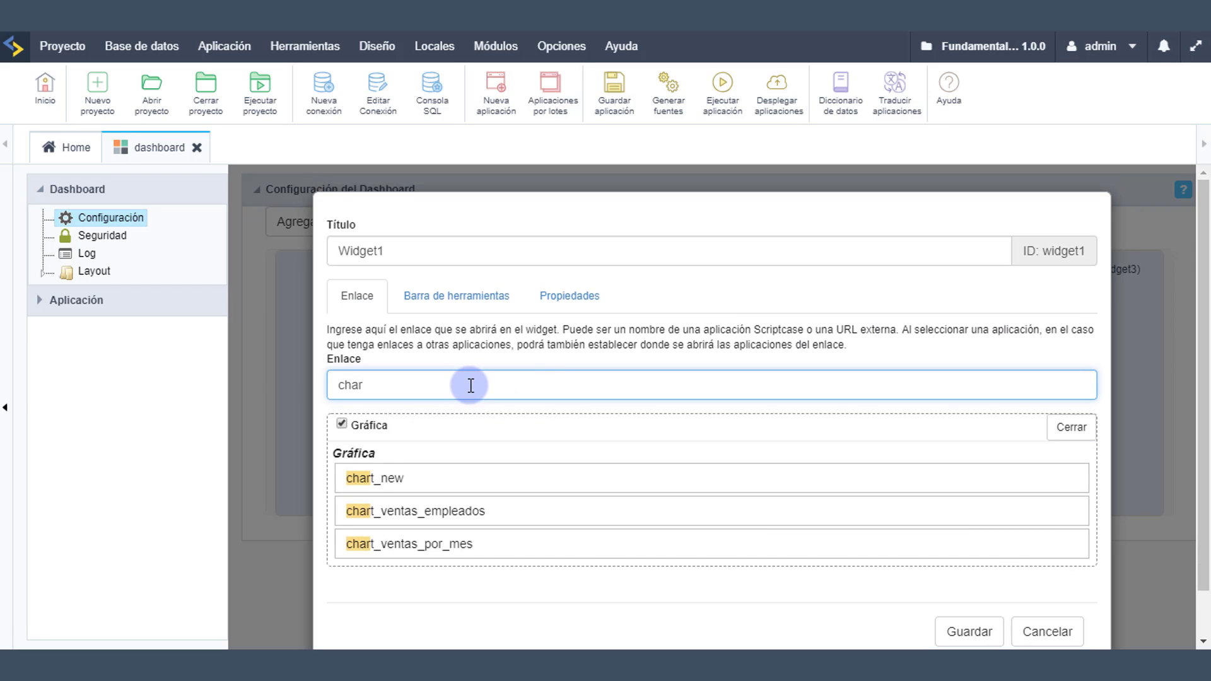
click(407, 544)
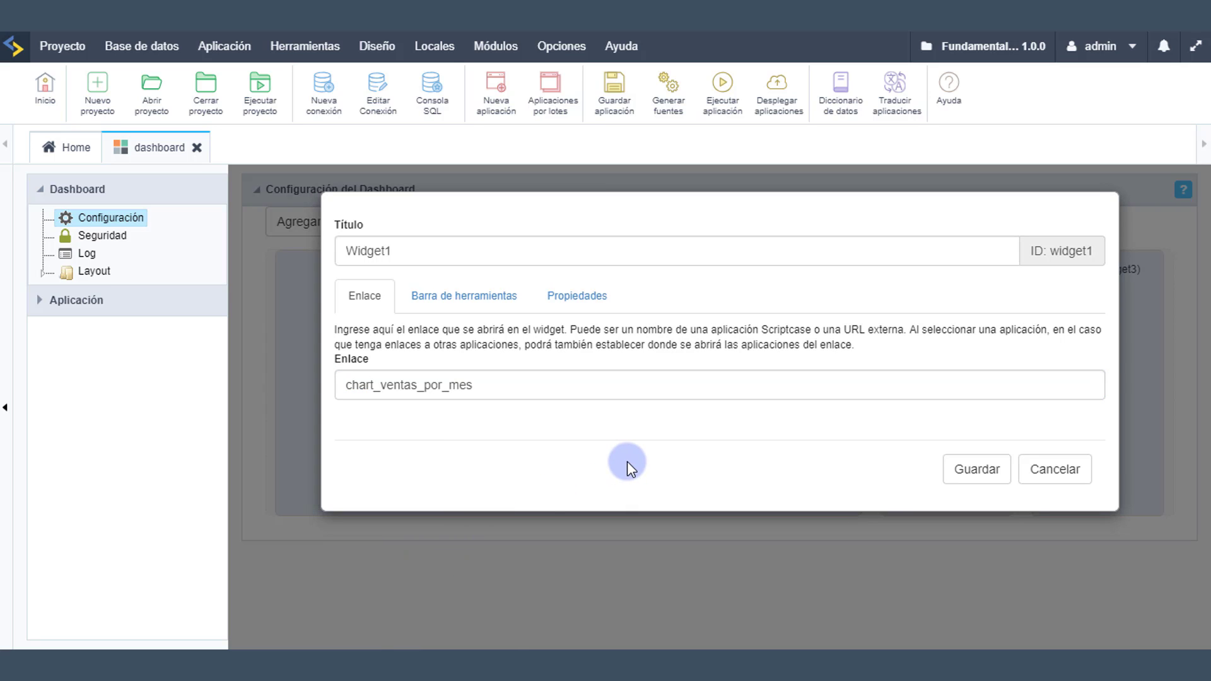
click(963, 481)
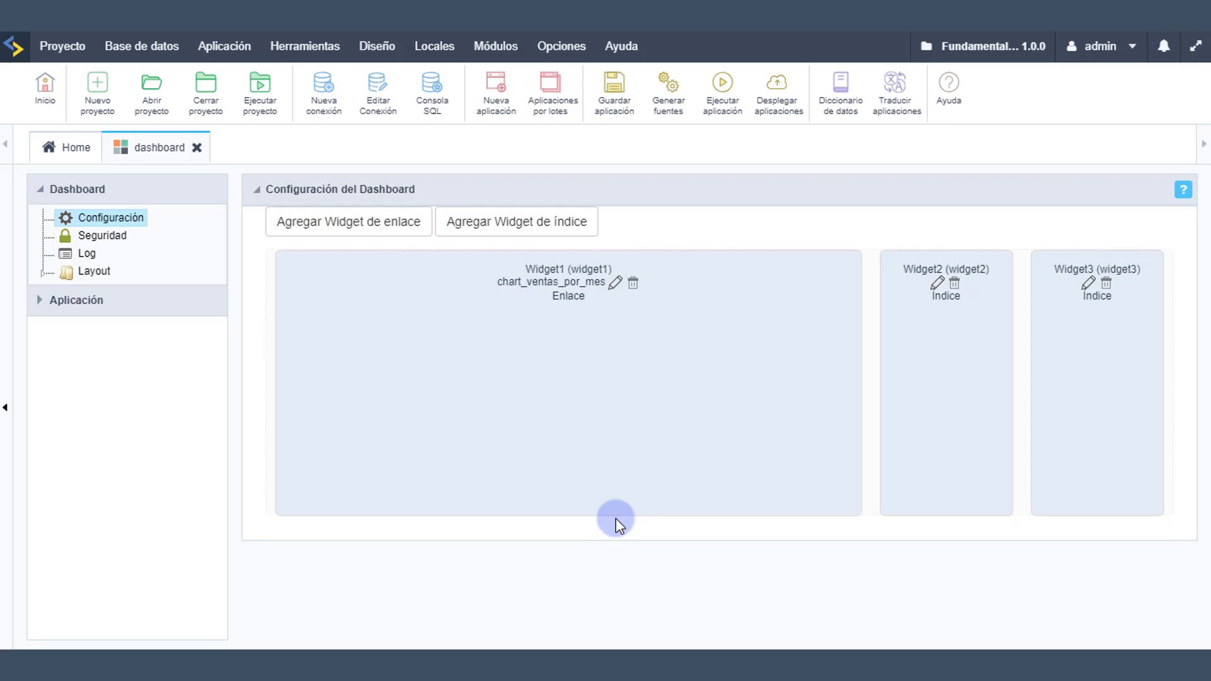
Step: Run the dashboard to check the chart, and make Widget1 taller and slightly narrower with Widget3 widened beside Widget2
click(719, 113)
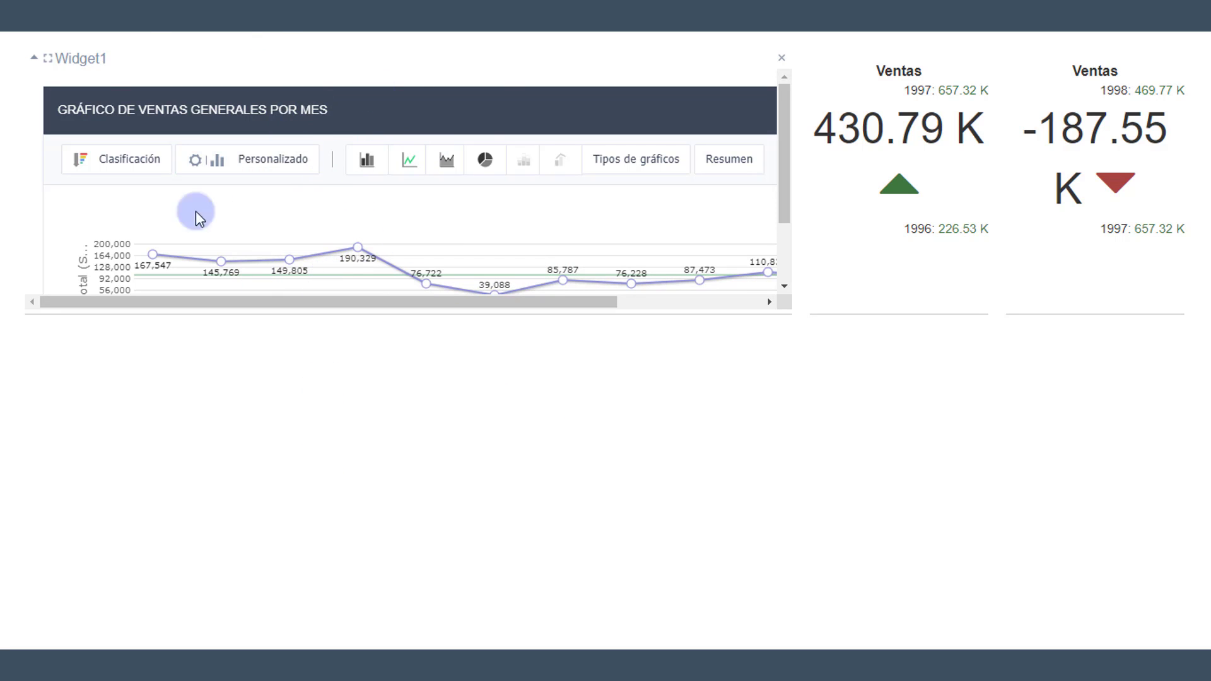
click(437, 162)
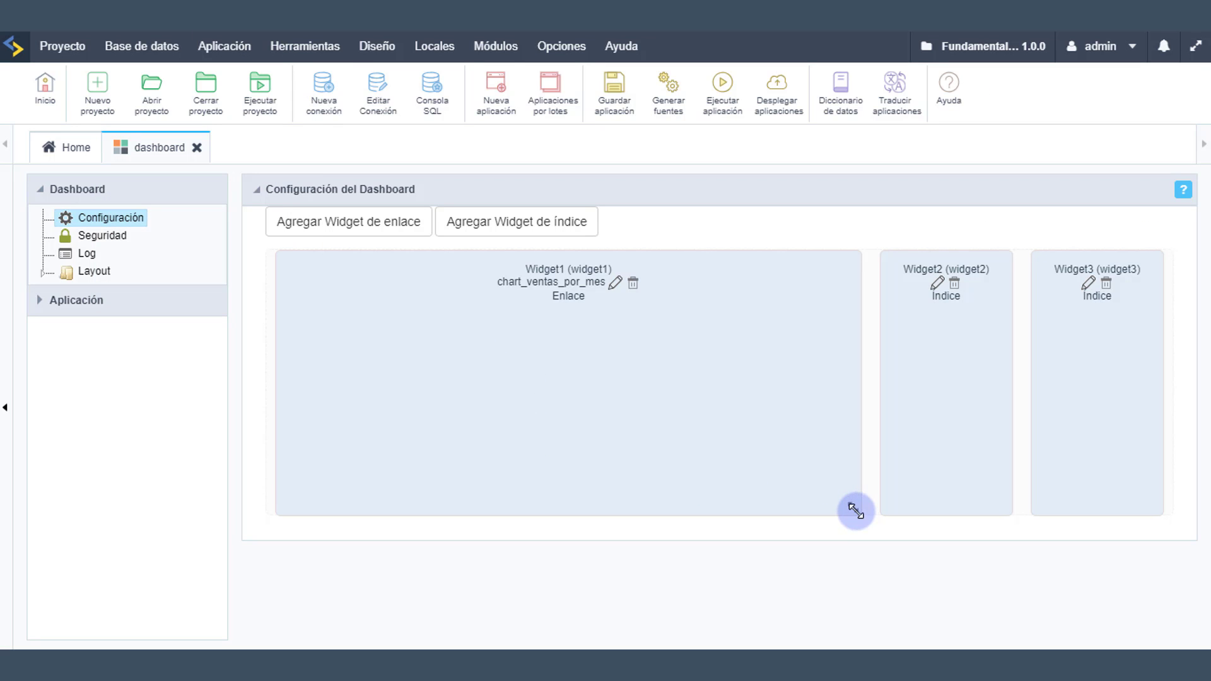
drag(856, 510, 852, 612)
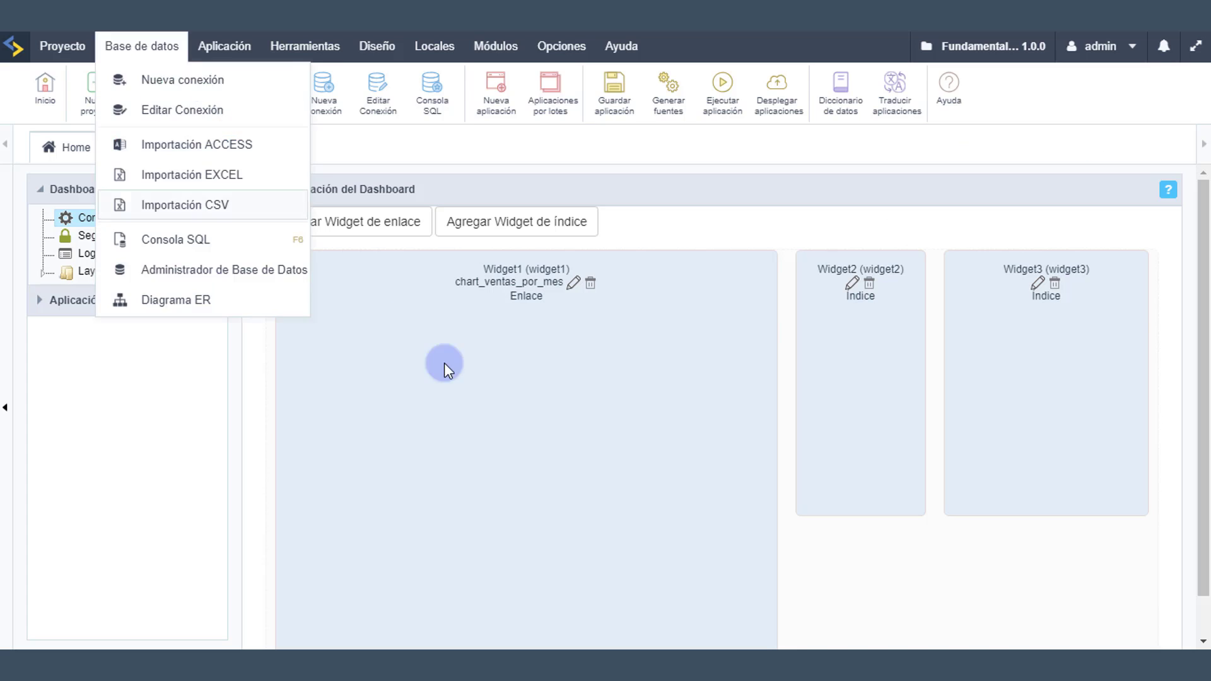
click(529, 422)
scroll(523, 413, down, 1)
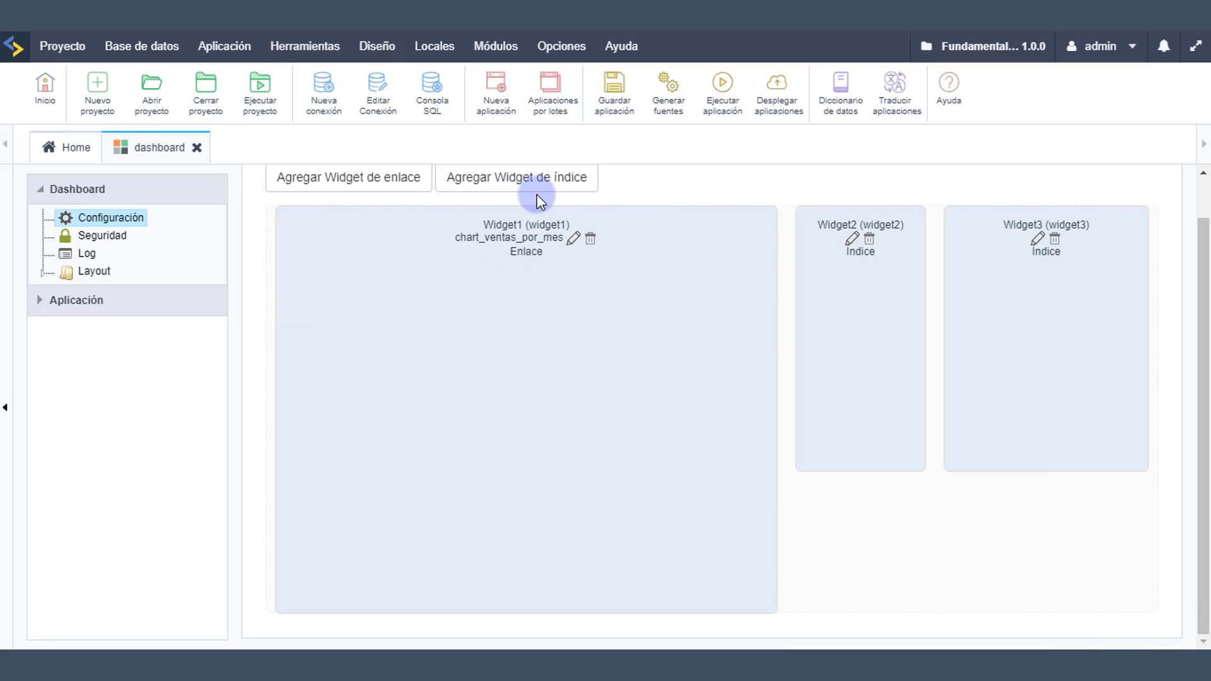
Step: Add a link widget, Widget4, connected to the chart_ventas_empleados application and save it
click(357, 193)
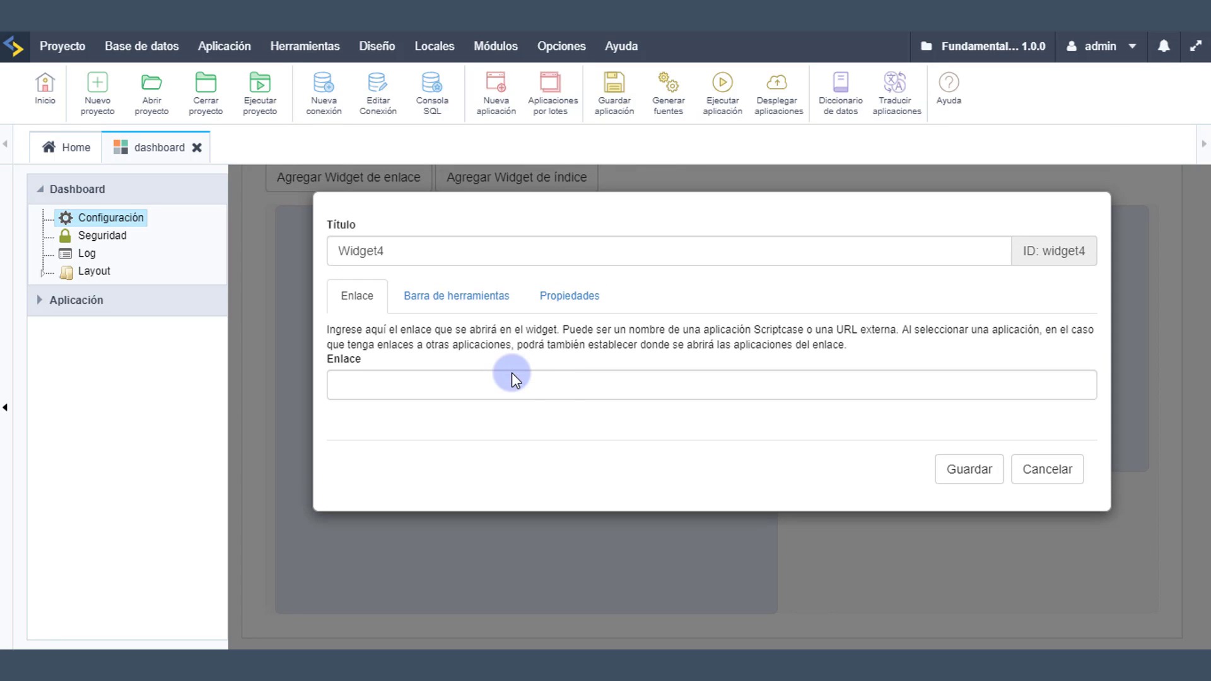
click(540, 378)
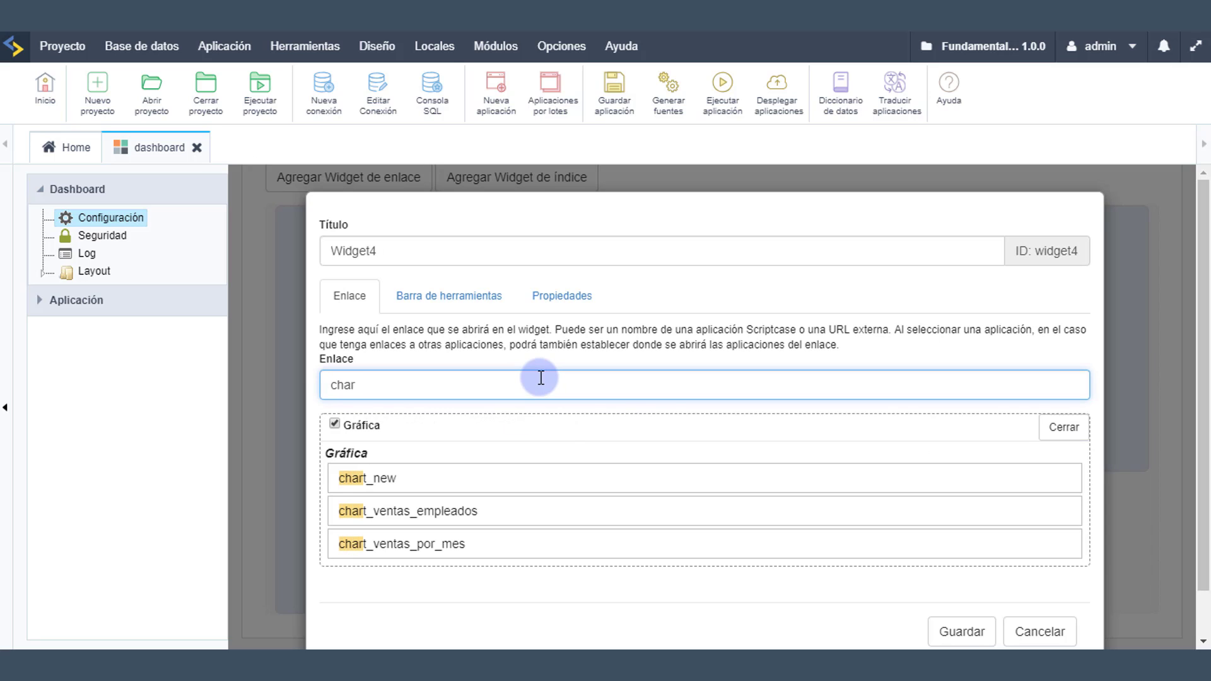
click(446, 510)
click(970, 470)
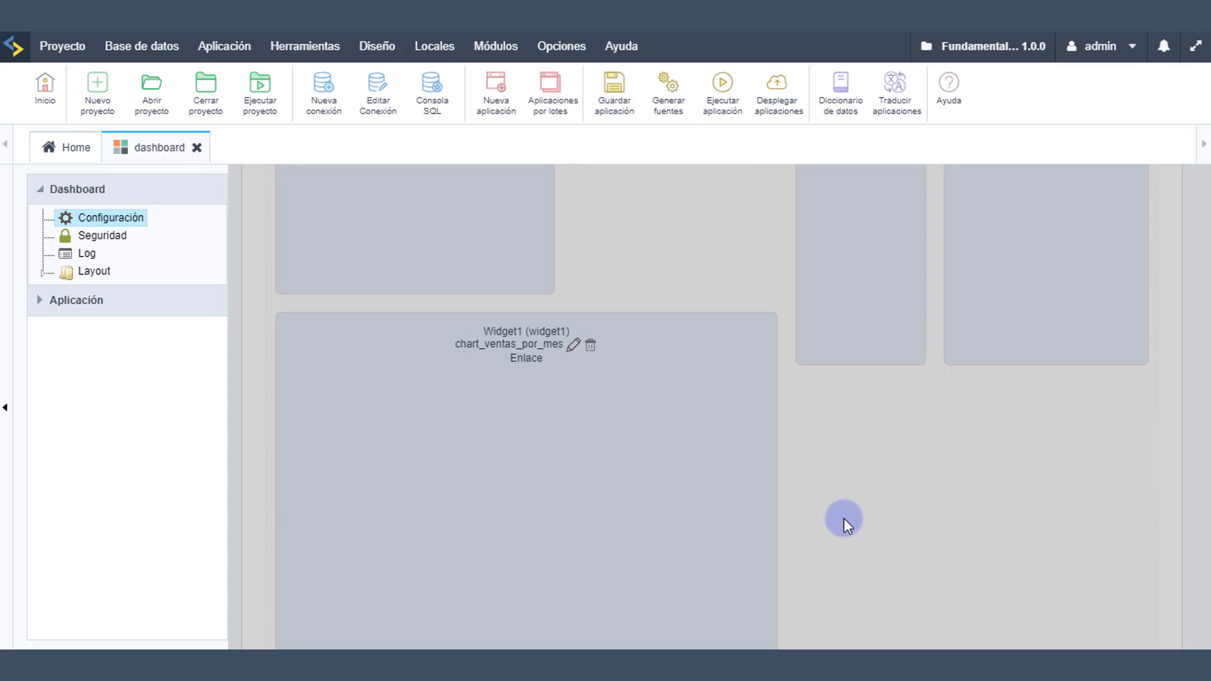
Step: Move Widget4 directly below Widget1, widen it to match Widget1, and check and save its link settings
scroll(770, 486, up, 1)
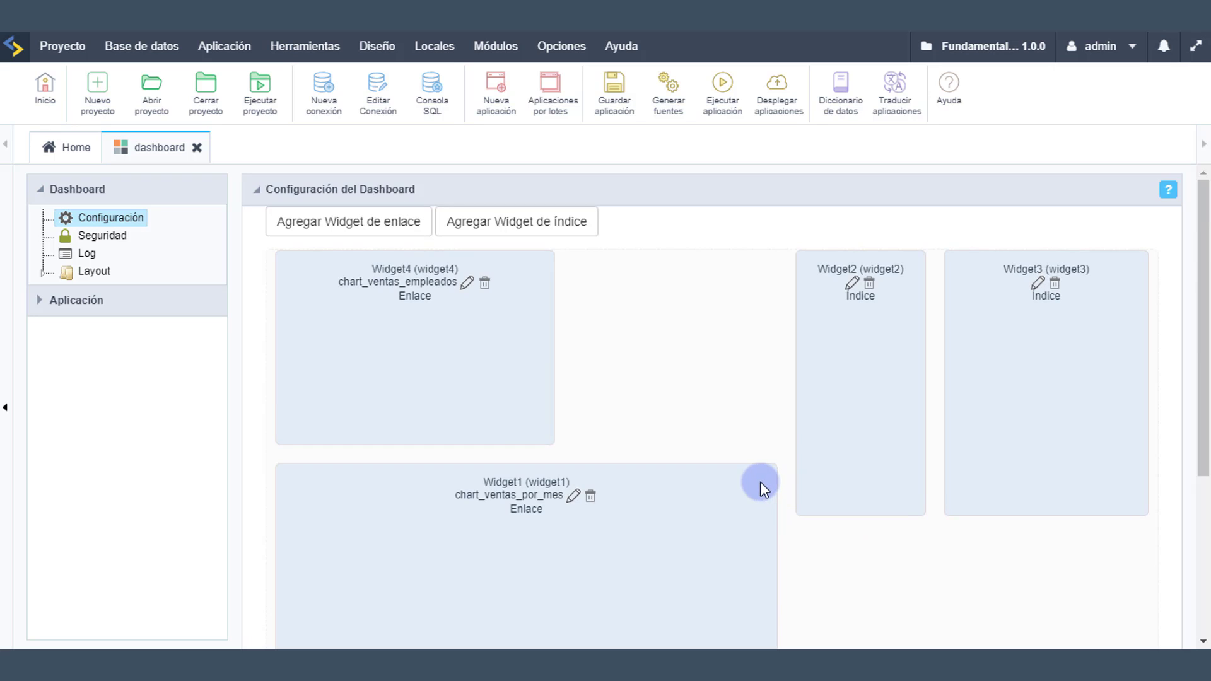
drag(426, 338, 1071, 612)
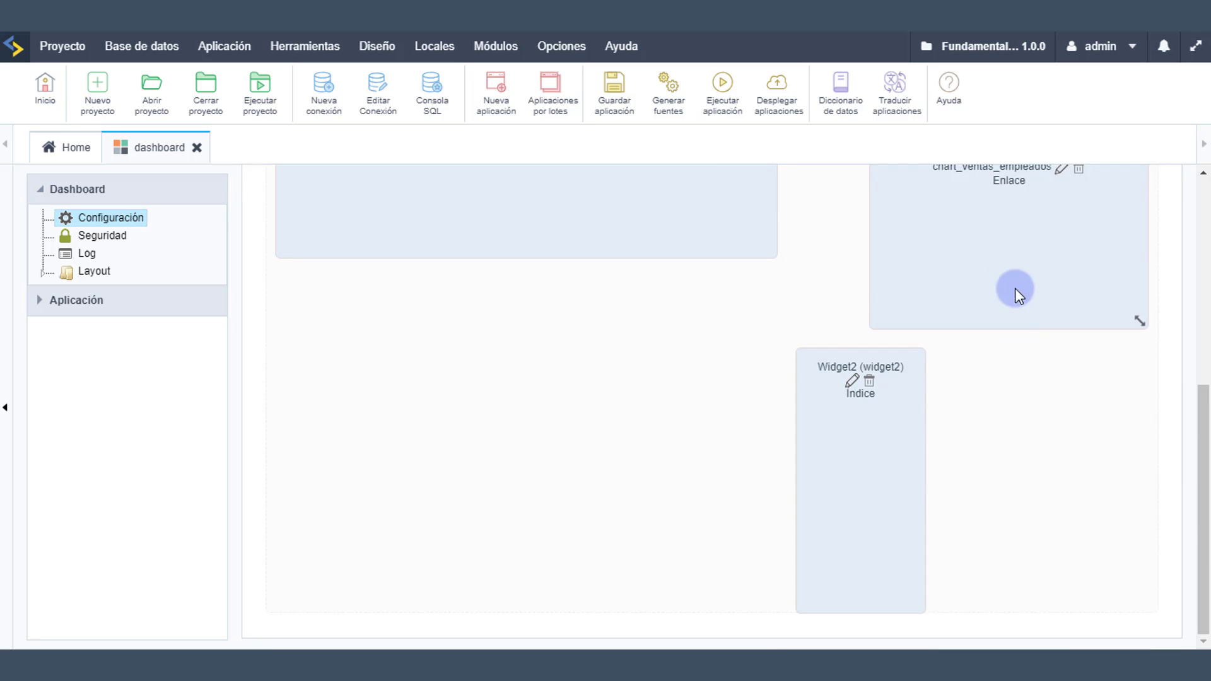
drag(1015, 291, 778, 610)
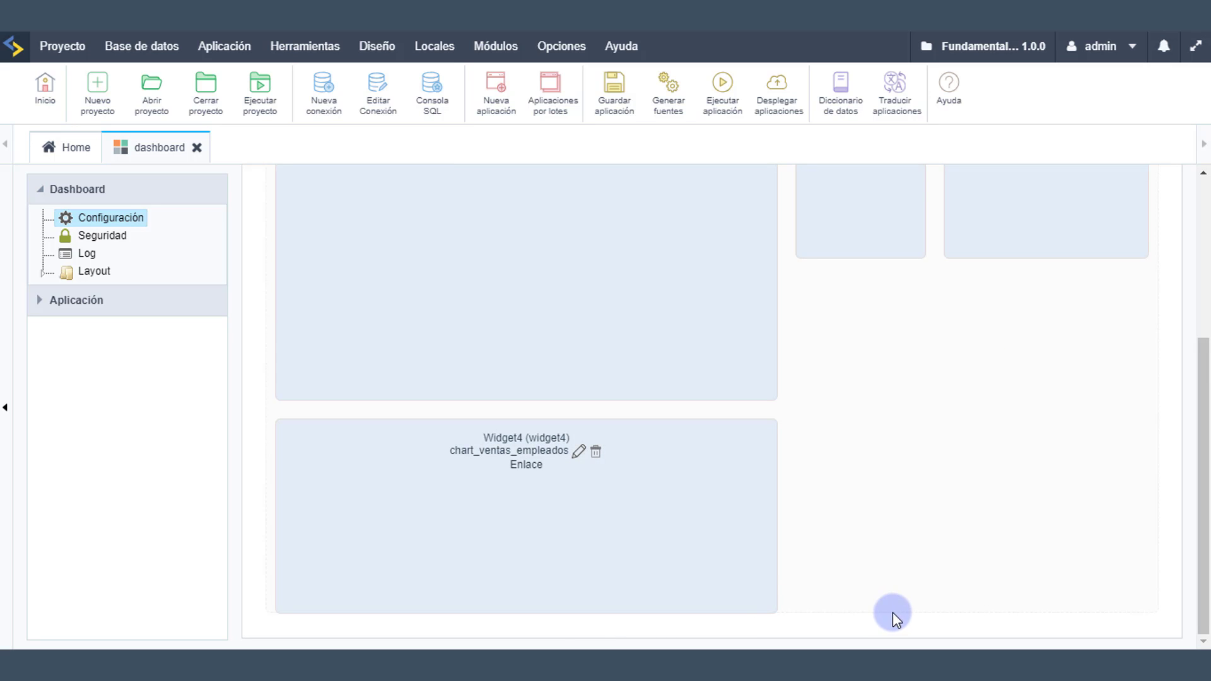
click(578, 451)
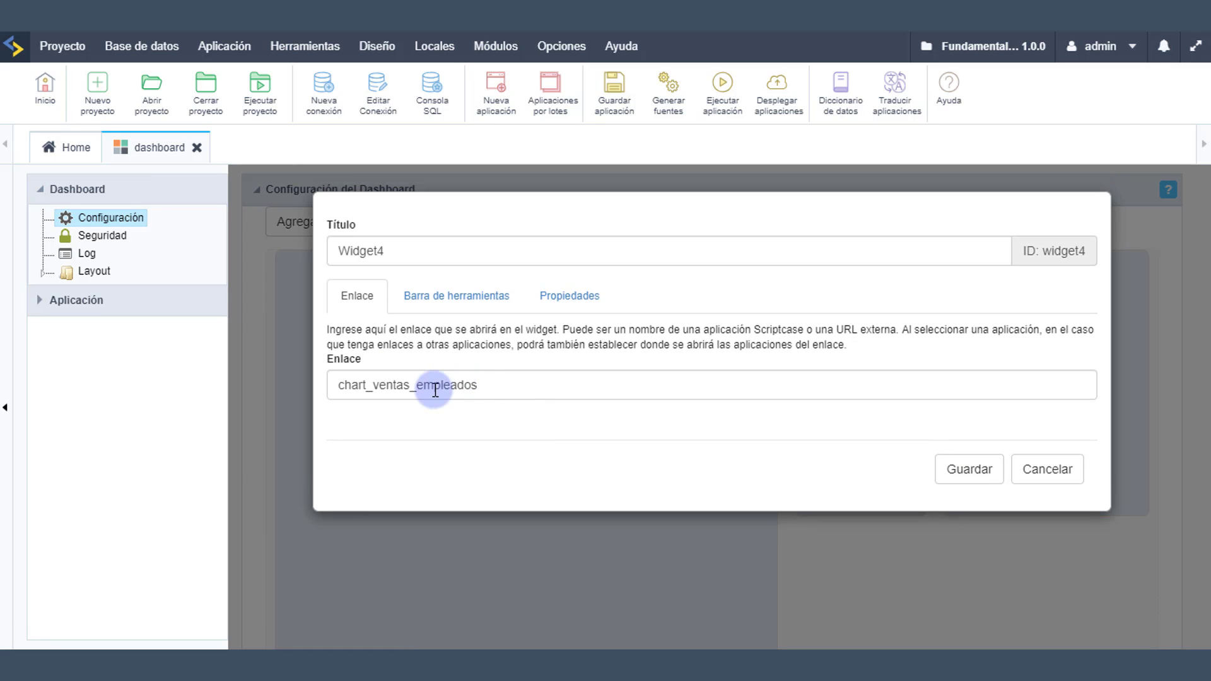
click(938, 481)
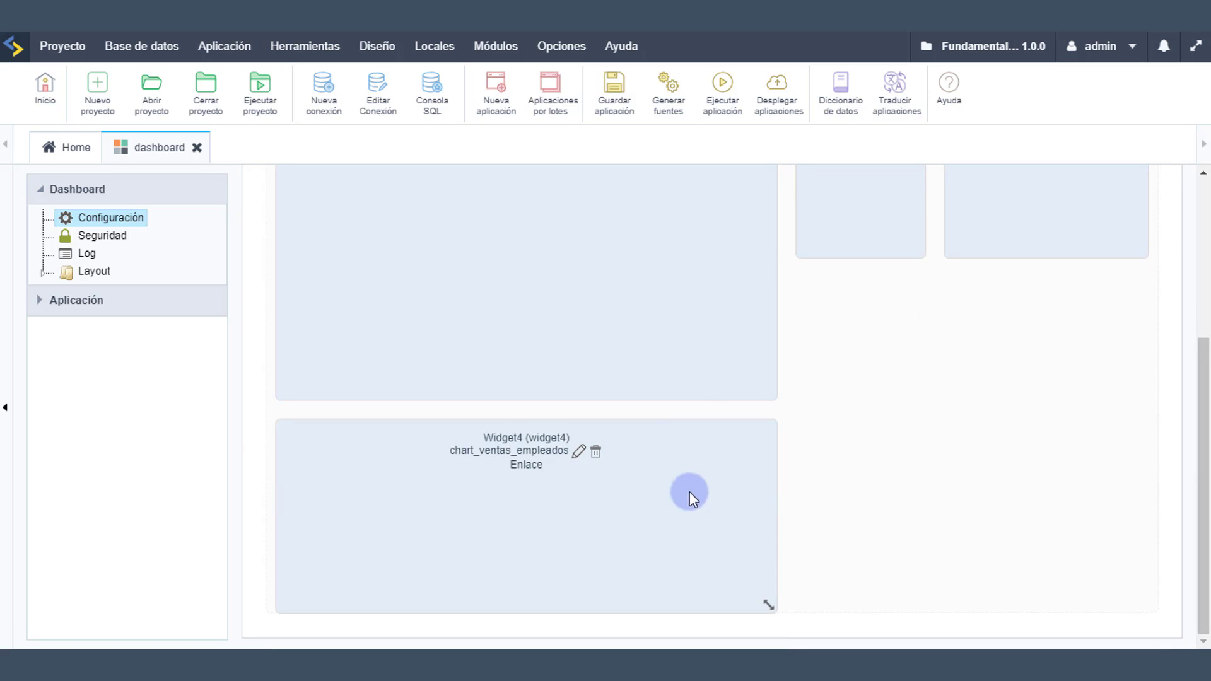
Step: Adjust the heights of Widget1 and Widget4, leaving Widget1 slightly shorter, and run the dashboard
drag(763, 606, 768, 648)
drag(765, 387, 768, 565)
scroll(795, 565, down, 3)
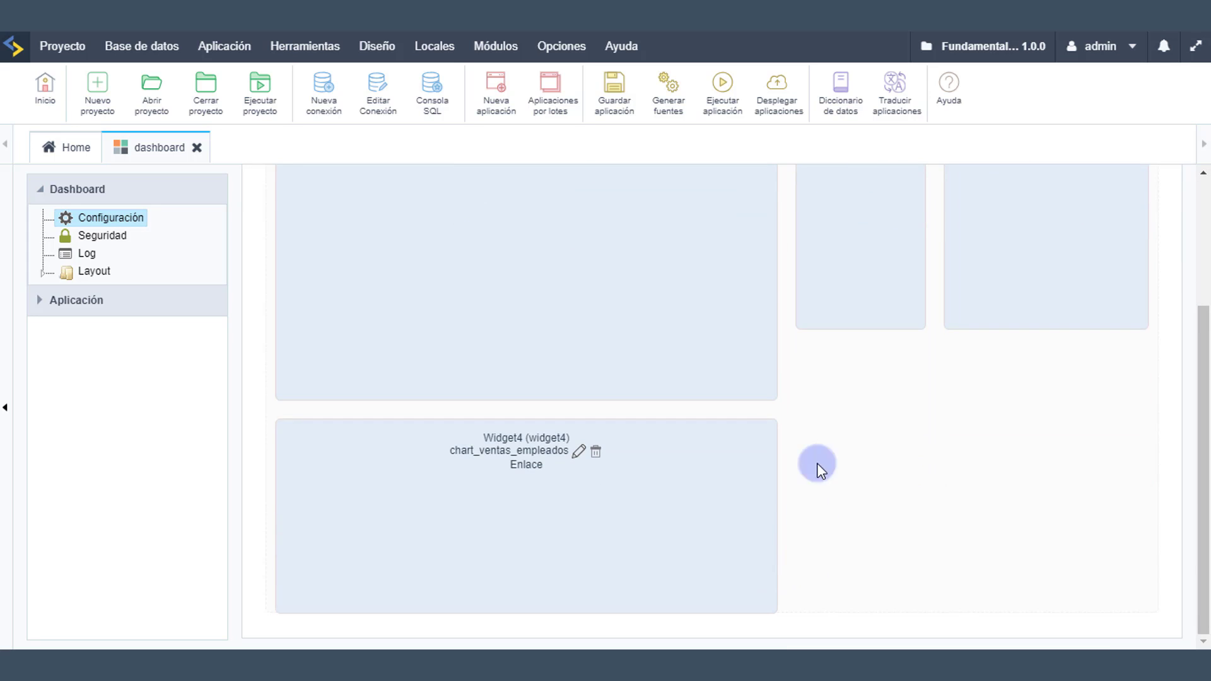
drag(771, 608, 763, 644)
click(723, 98)
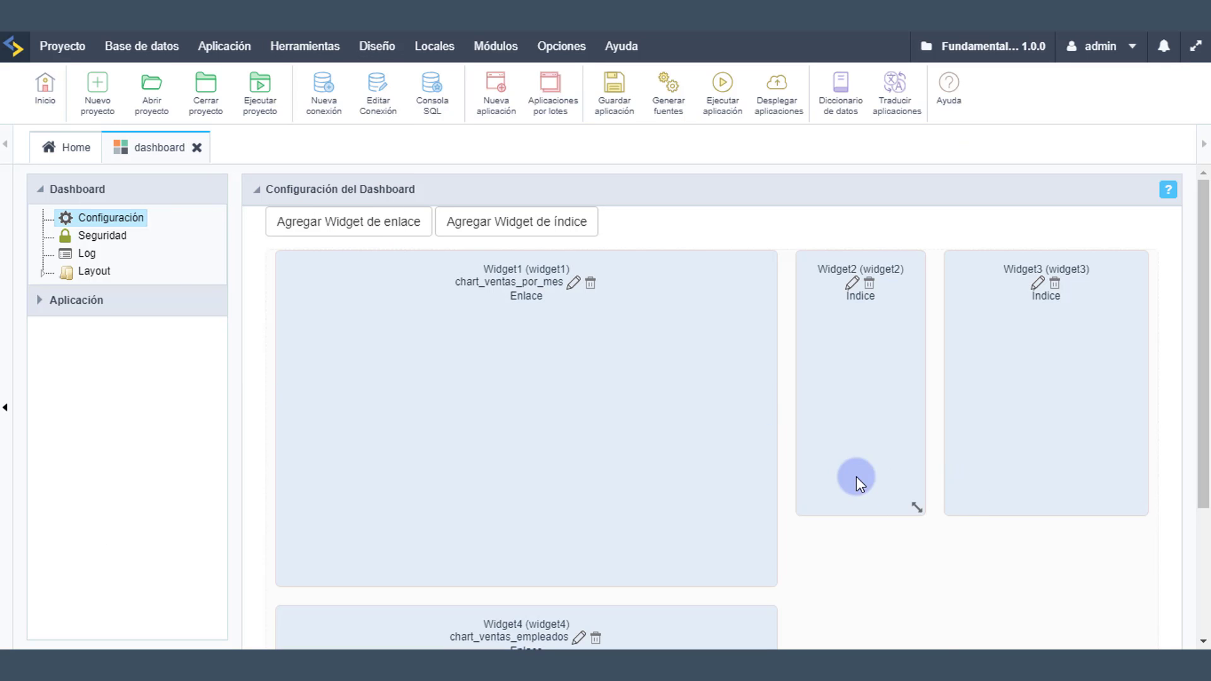
Step: Stack Widget2 above Widget3 at equal width, widen Widget1 and Widget4 into the freed space with Widget4 taller, and run the dashboard
drag(856, 477, 1136, 511)
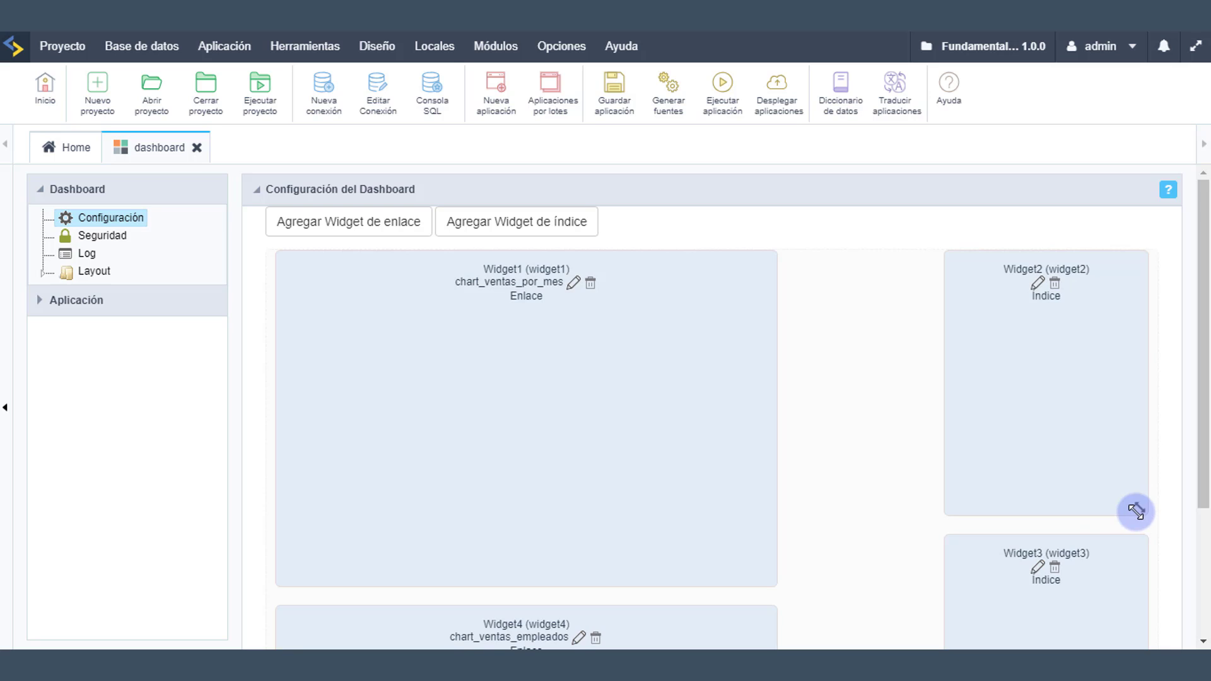
scroll(1137, 511, down, 3)
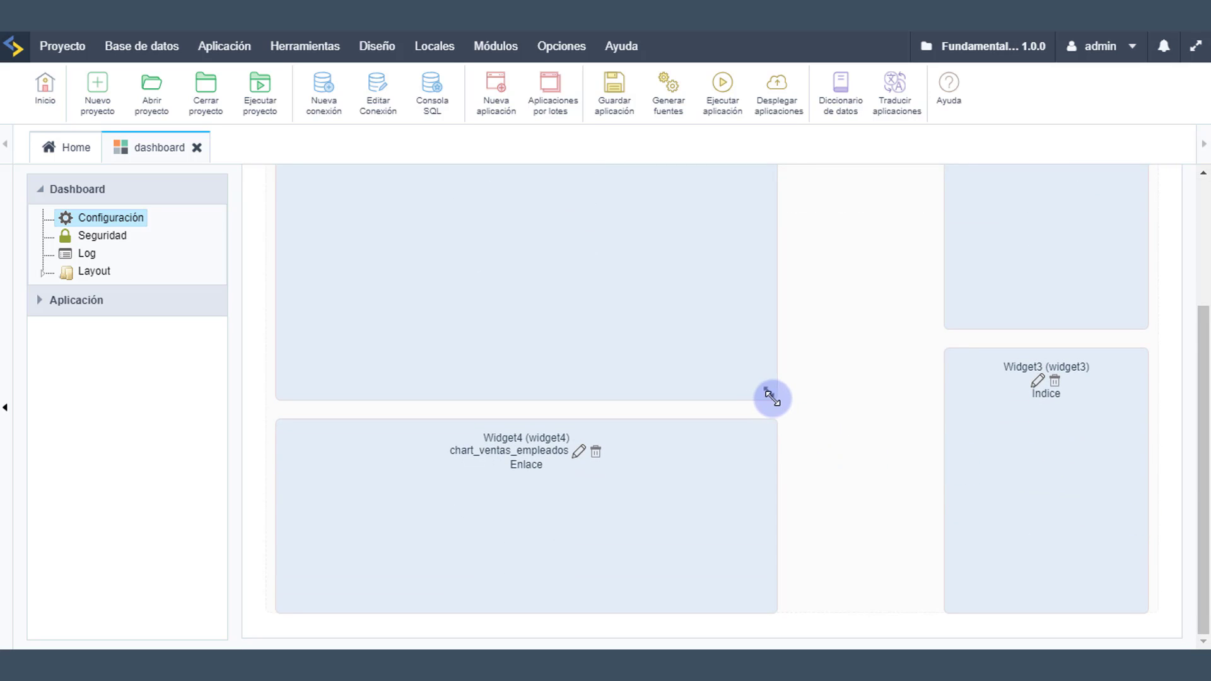
drag(772, 398, 919, 400)
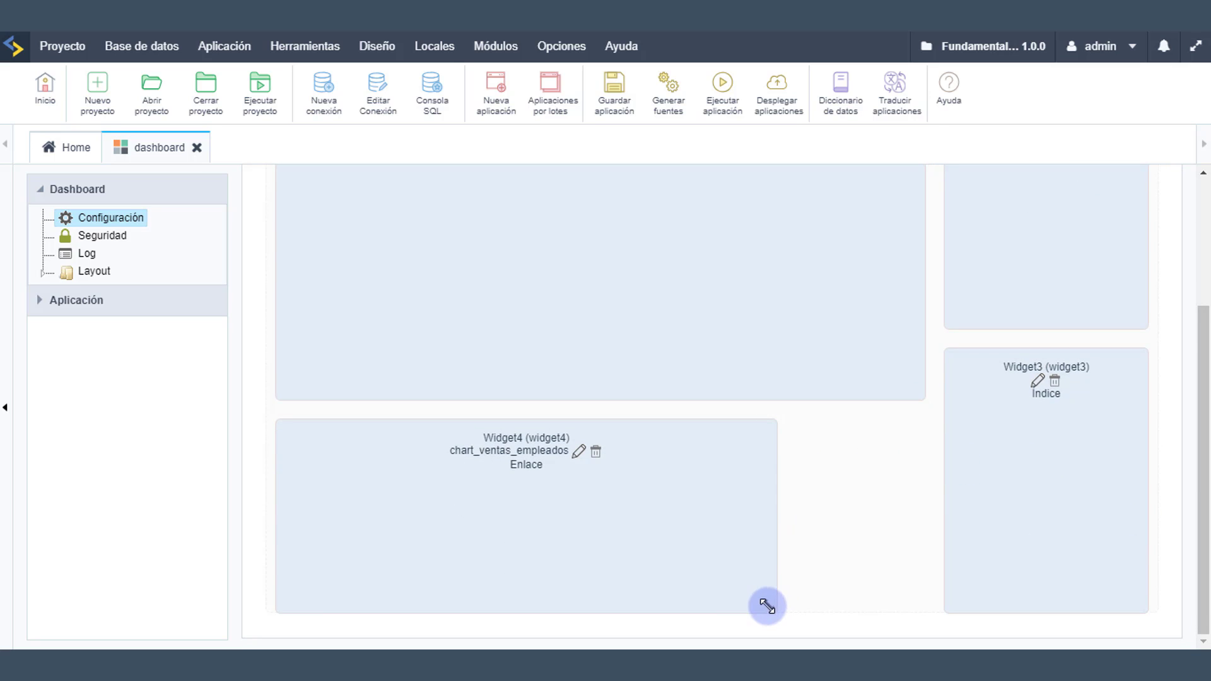
drag(767, 607, 917, 617)
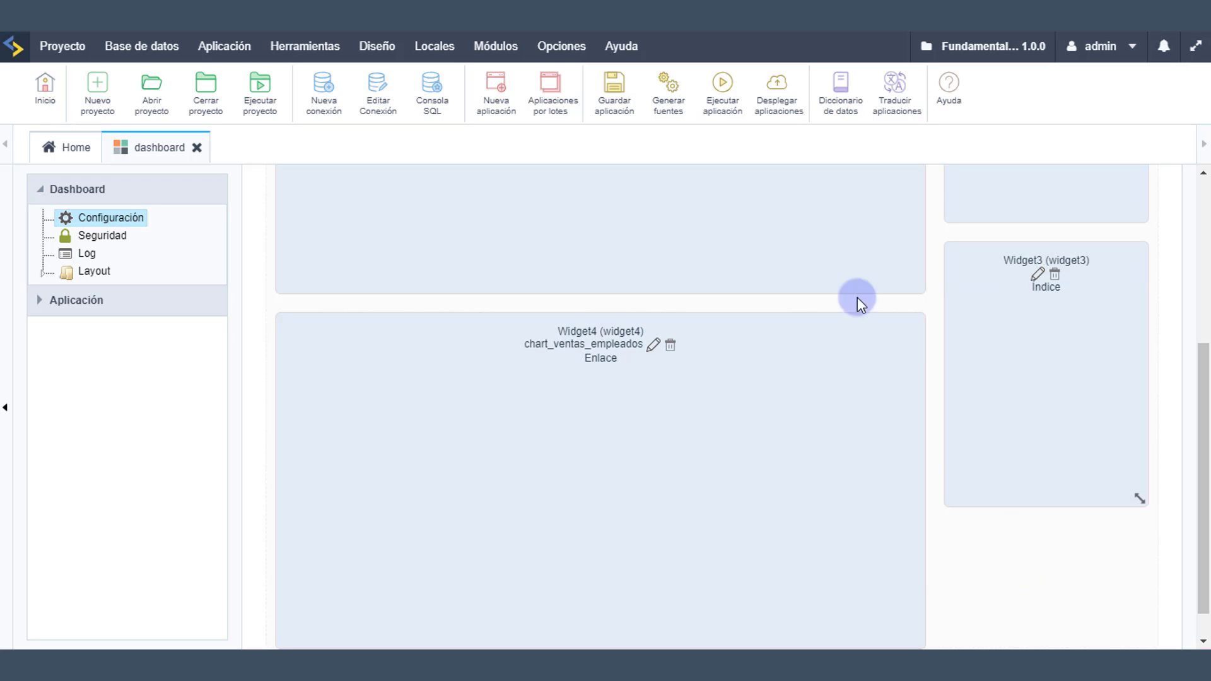
click(723, 101)
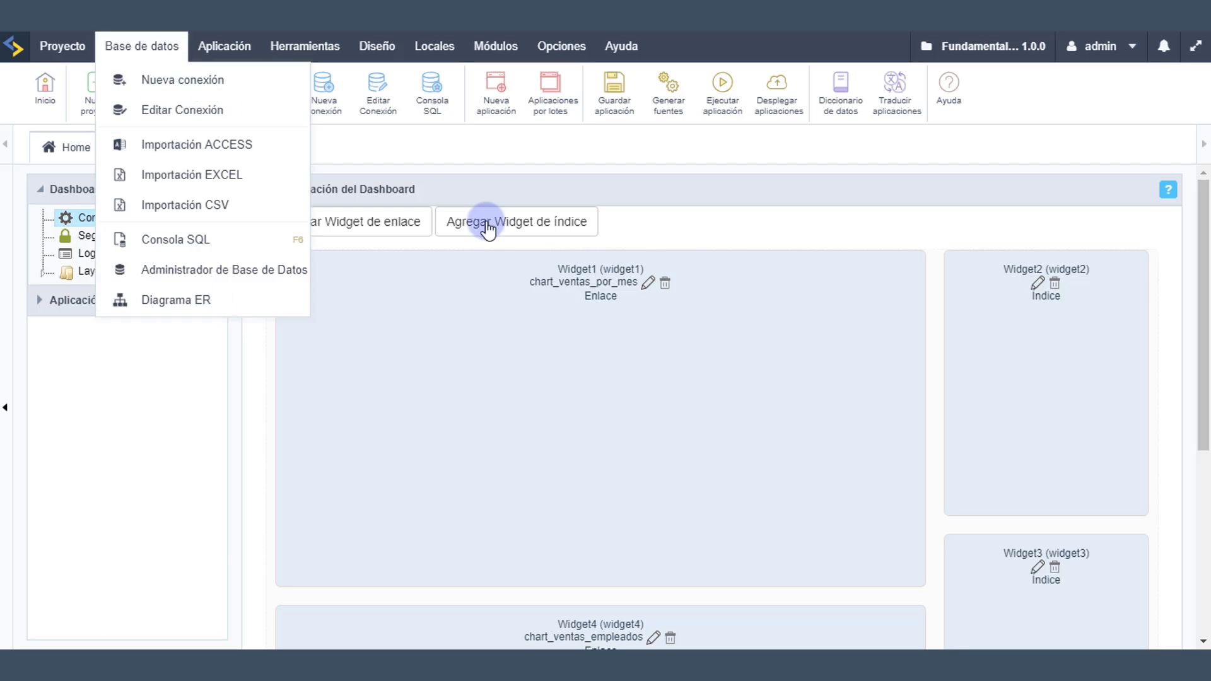
Step: Turn off the Mostrar encabezado del widget property for Widget1 and save the widget
click(655, 287)
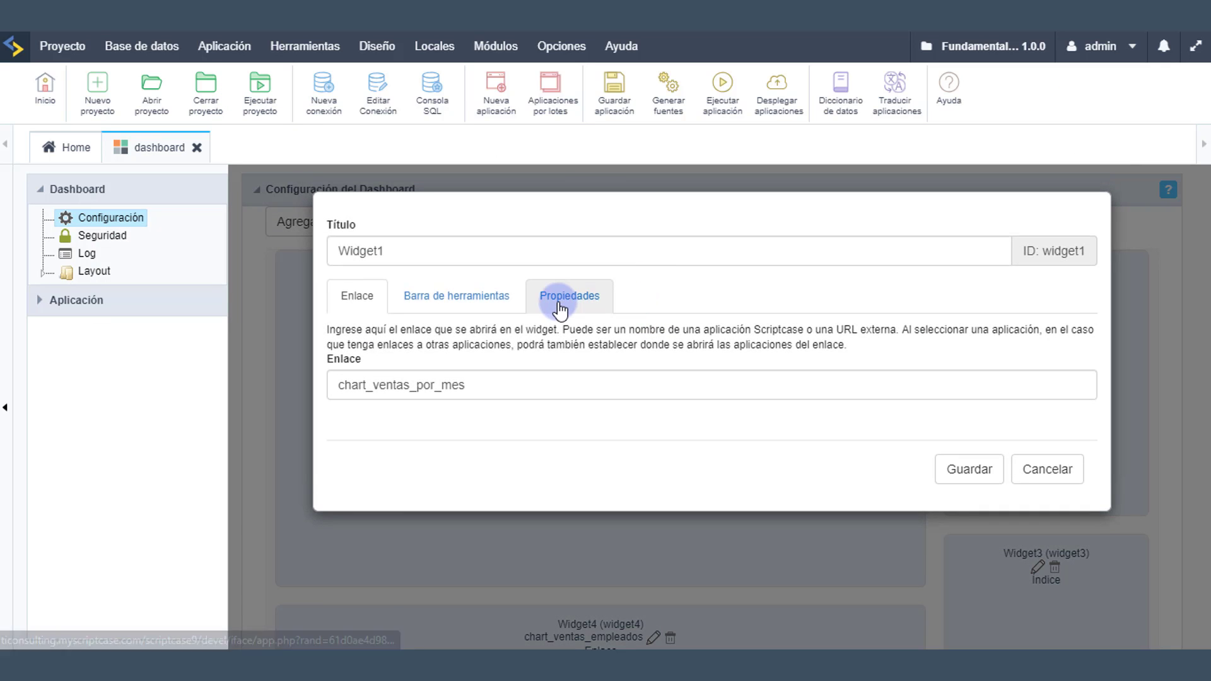
click(570, 294)
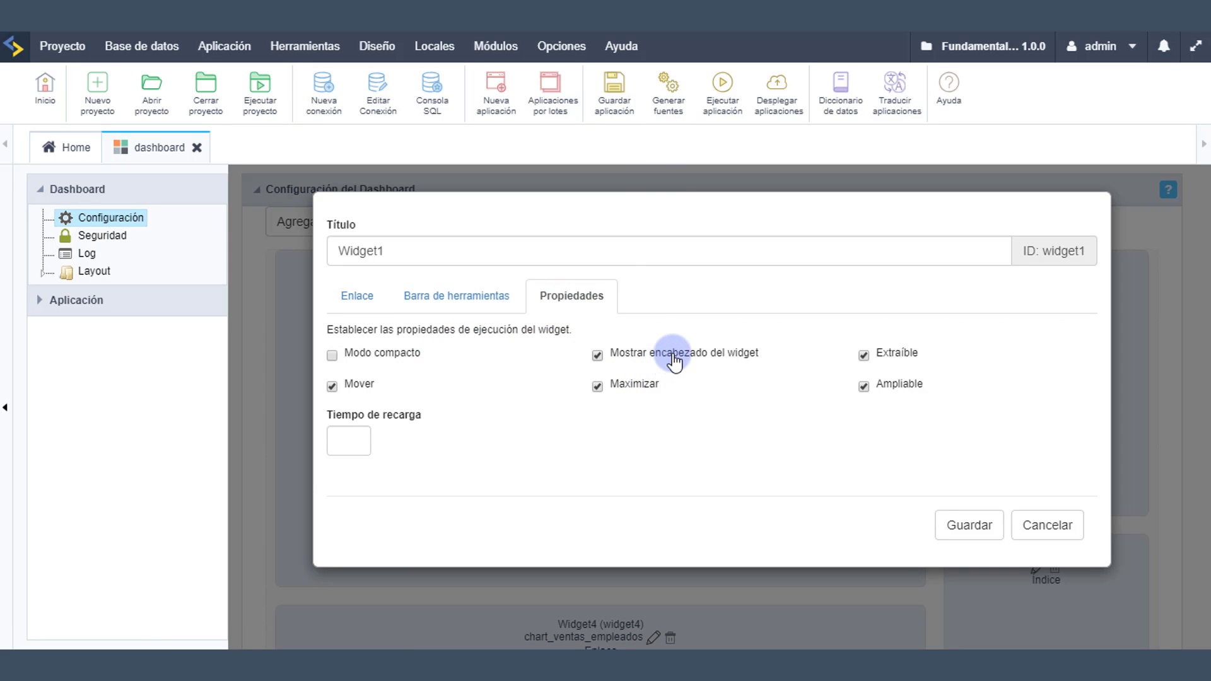
click(962, 531)
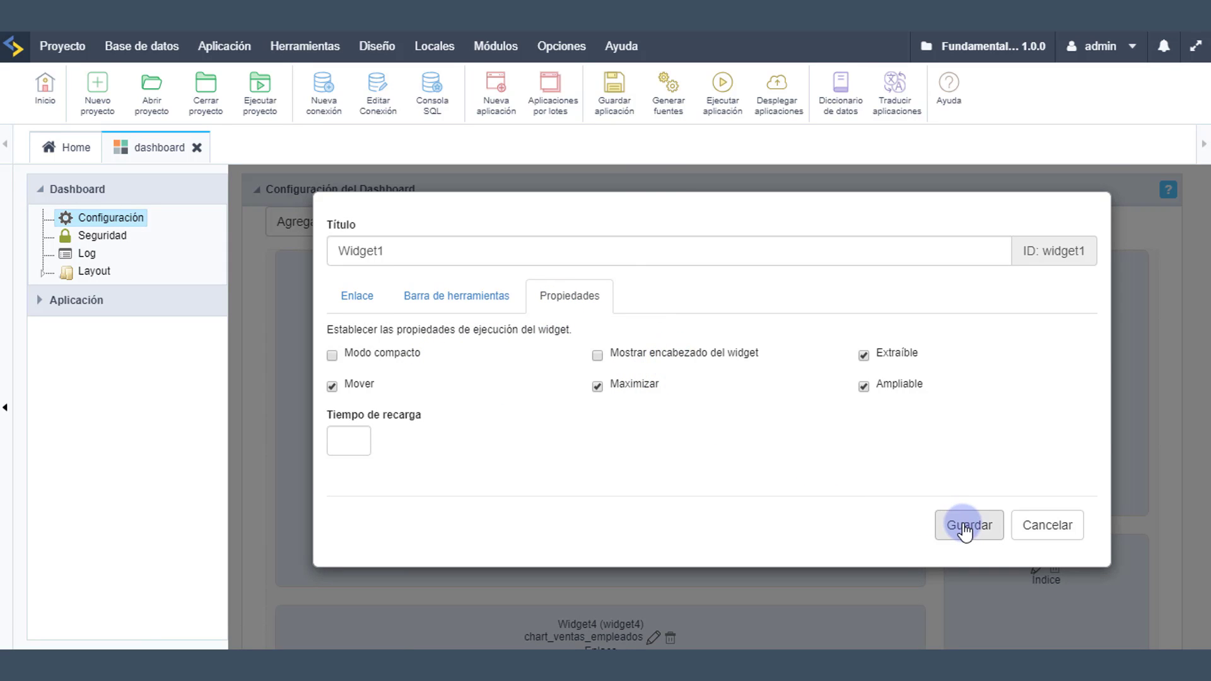
Step: Turn off the widget header for Widget4, save it, and check both charts in the running dashboard
scroll(667, 493, down, 5)
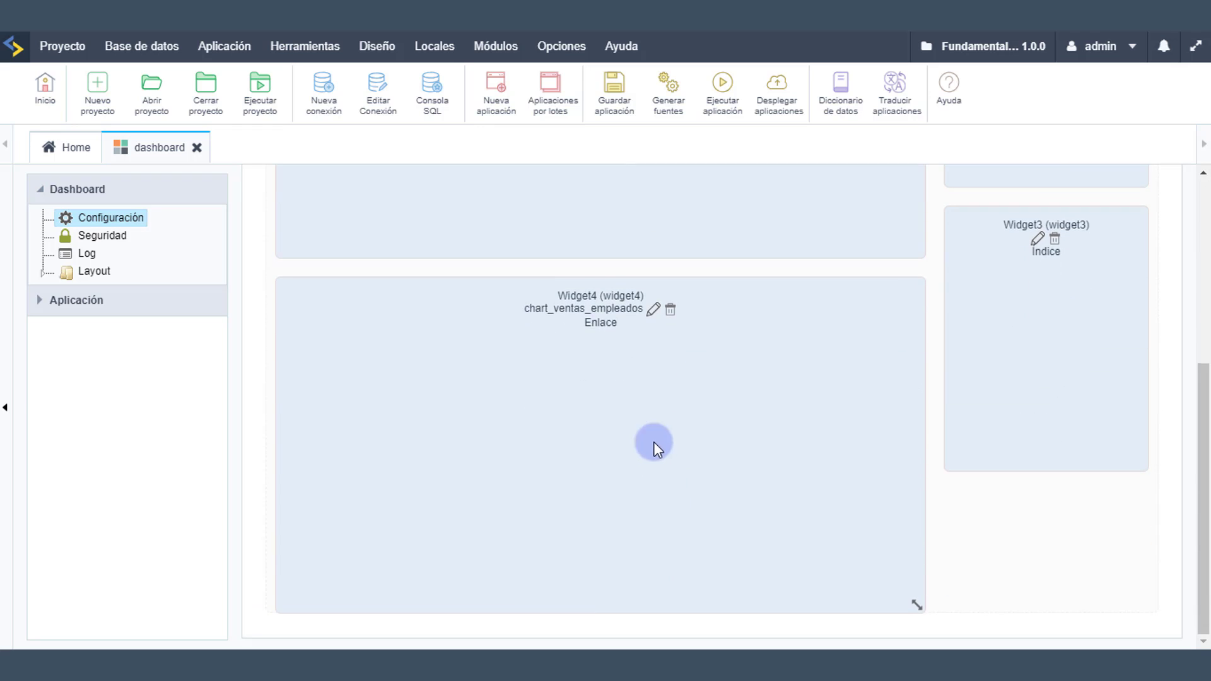
click(659, 317)
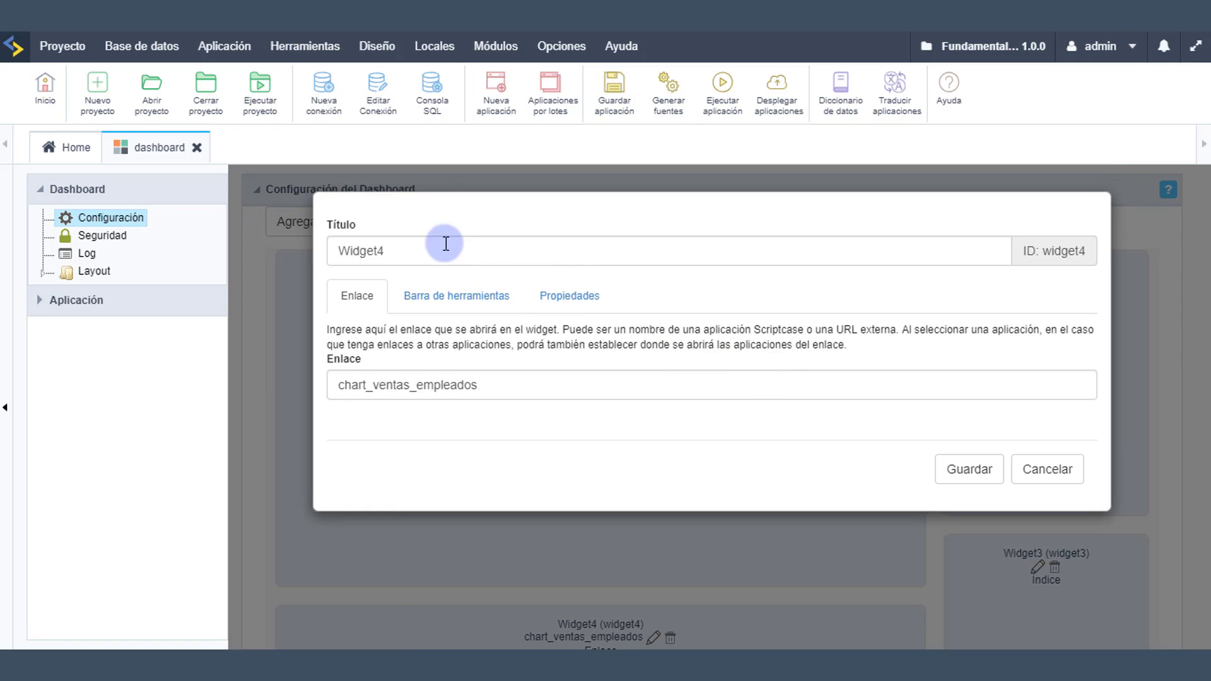
click(570, 300)
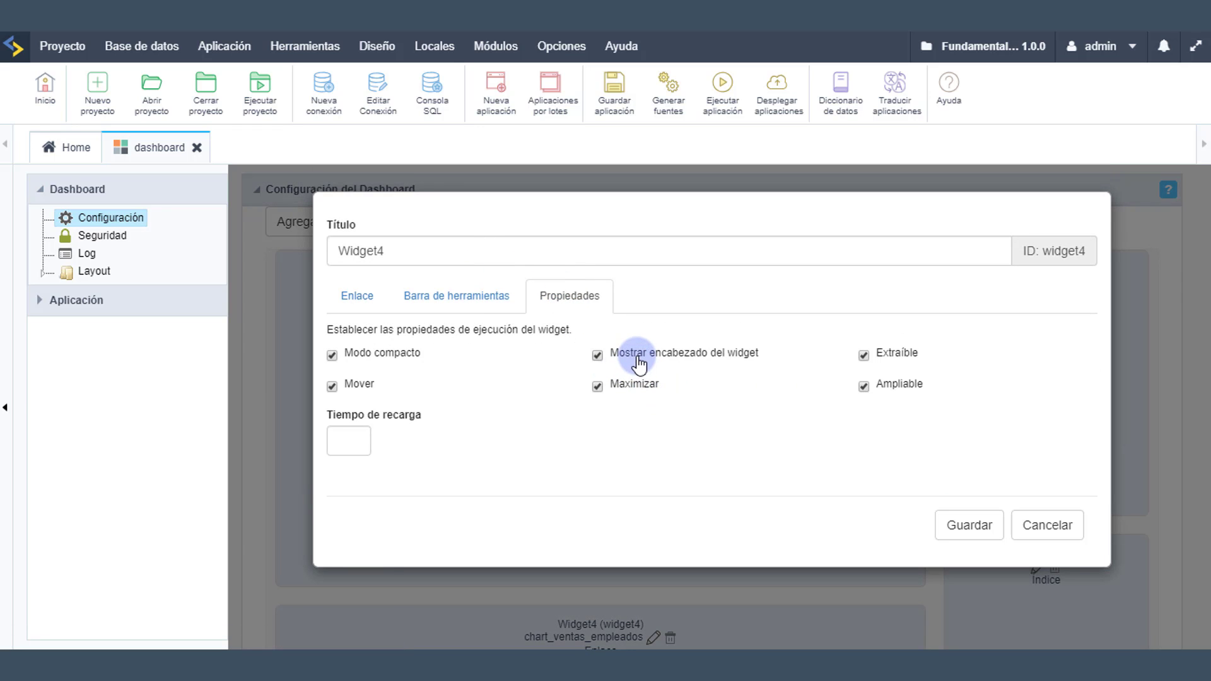
click(969, 525)
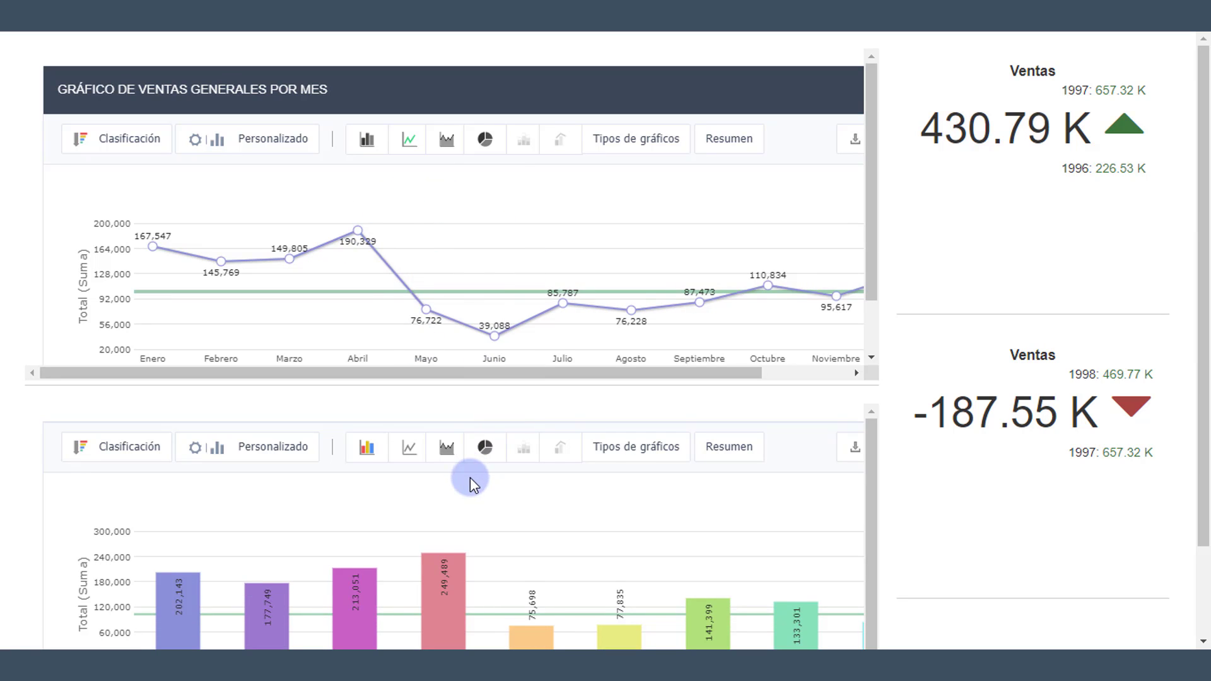
click(102, 129)
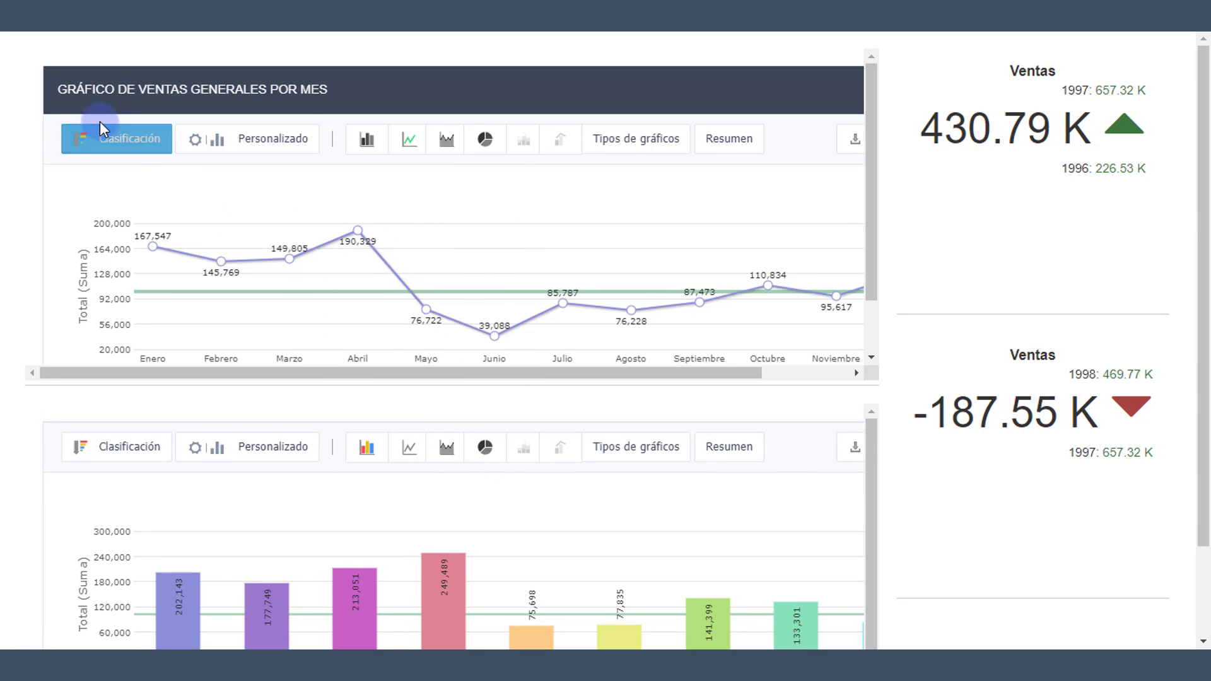
click(729, 448)
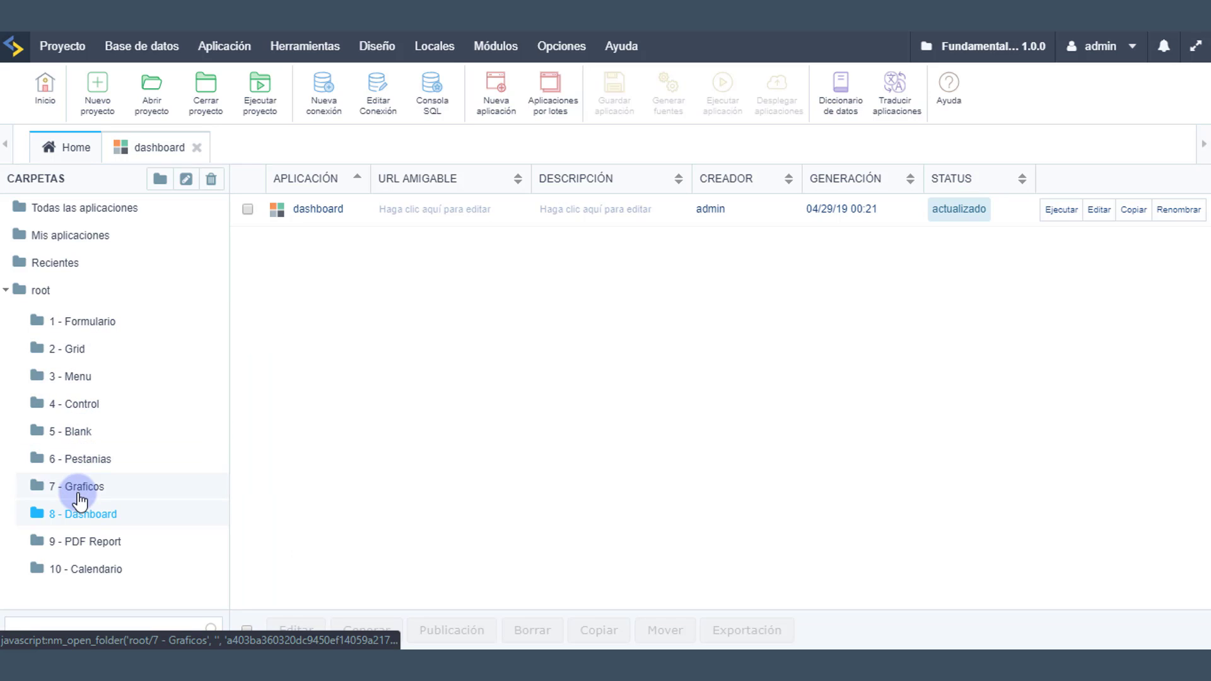
Step: Open chart_ventas_empleados from the 7 - Graficos folder, disable Mostrar cabecera in its layout, and save the application
click(79, 494)
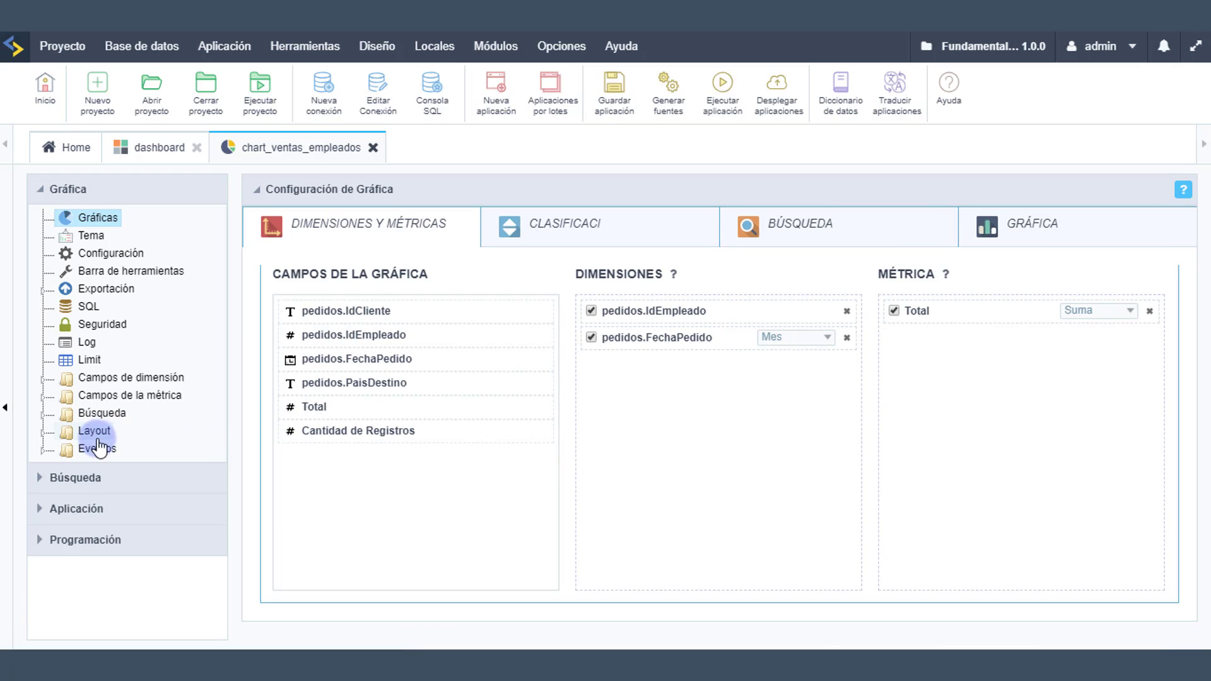
click(94, 431)
click(140, 468)
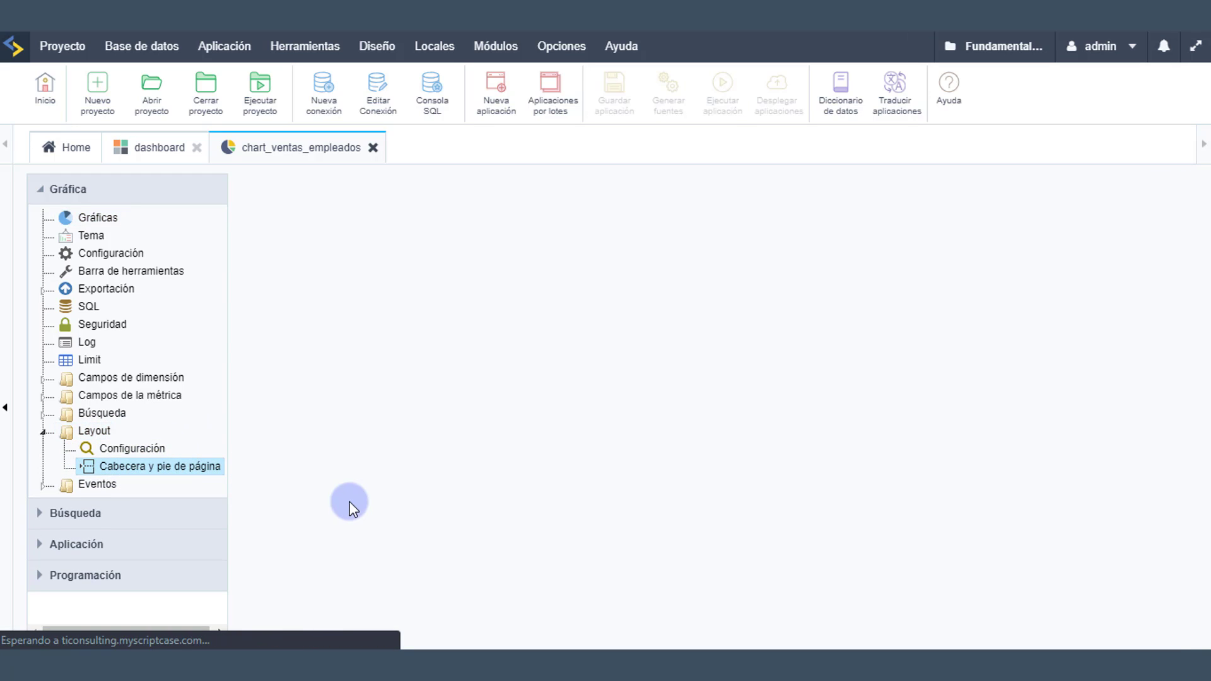
click(478, 248)
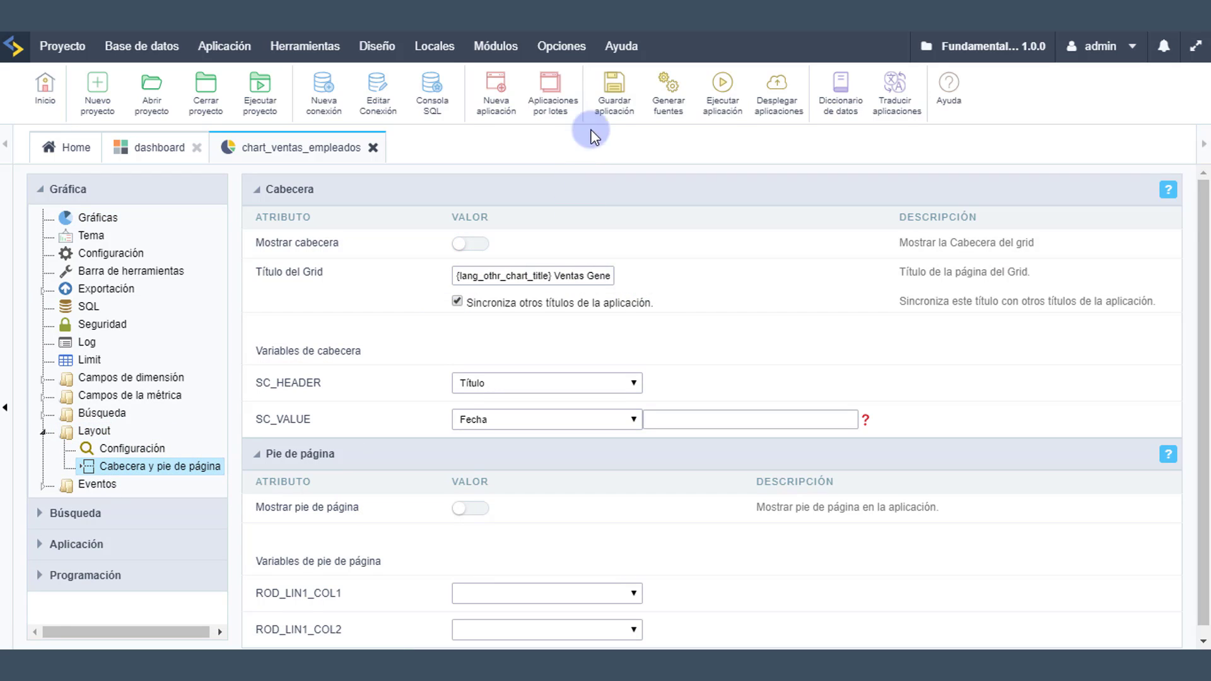
click(616, 108)
Step: Set the chart title of chart_ventas_empleados to "Ventas por empleado" and save the application
click(104, 253)
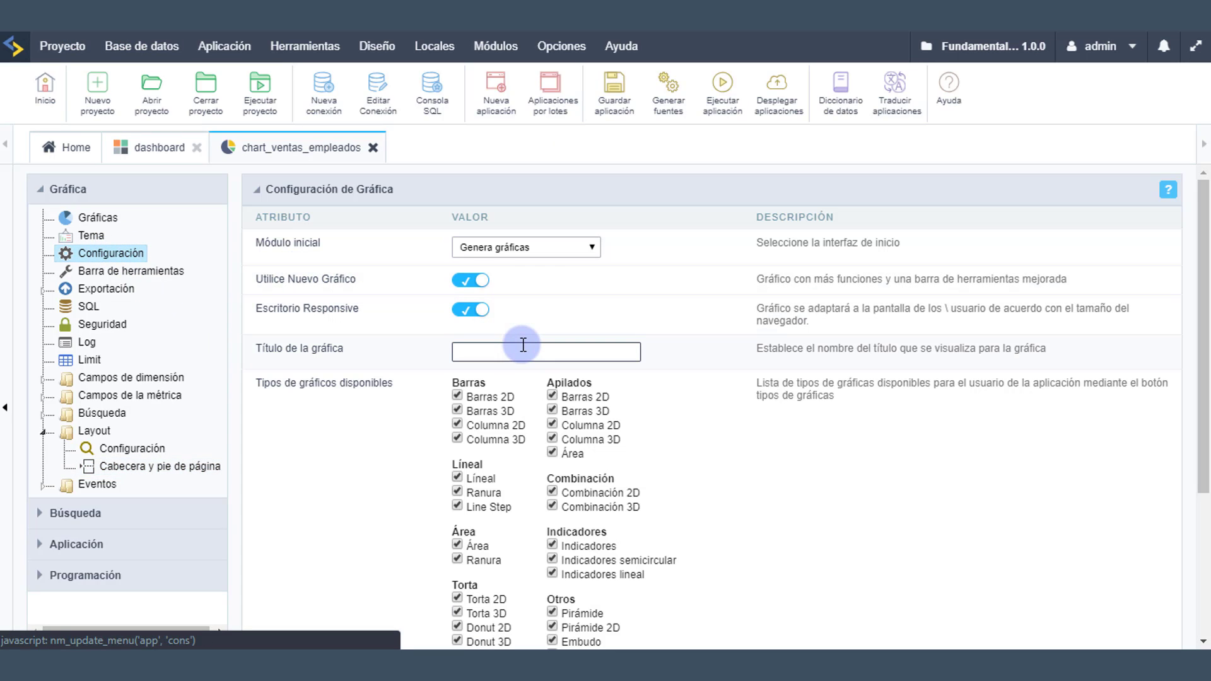
click(522, 349)
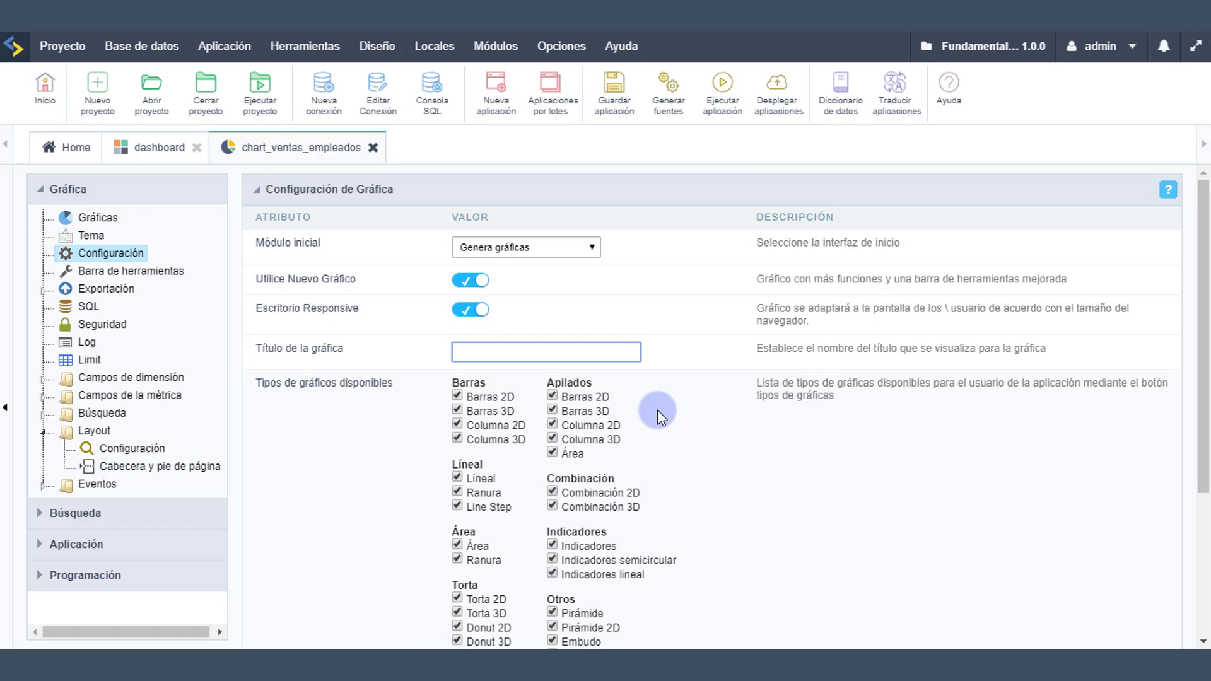
text(Ventas por empleado)
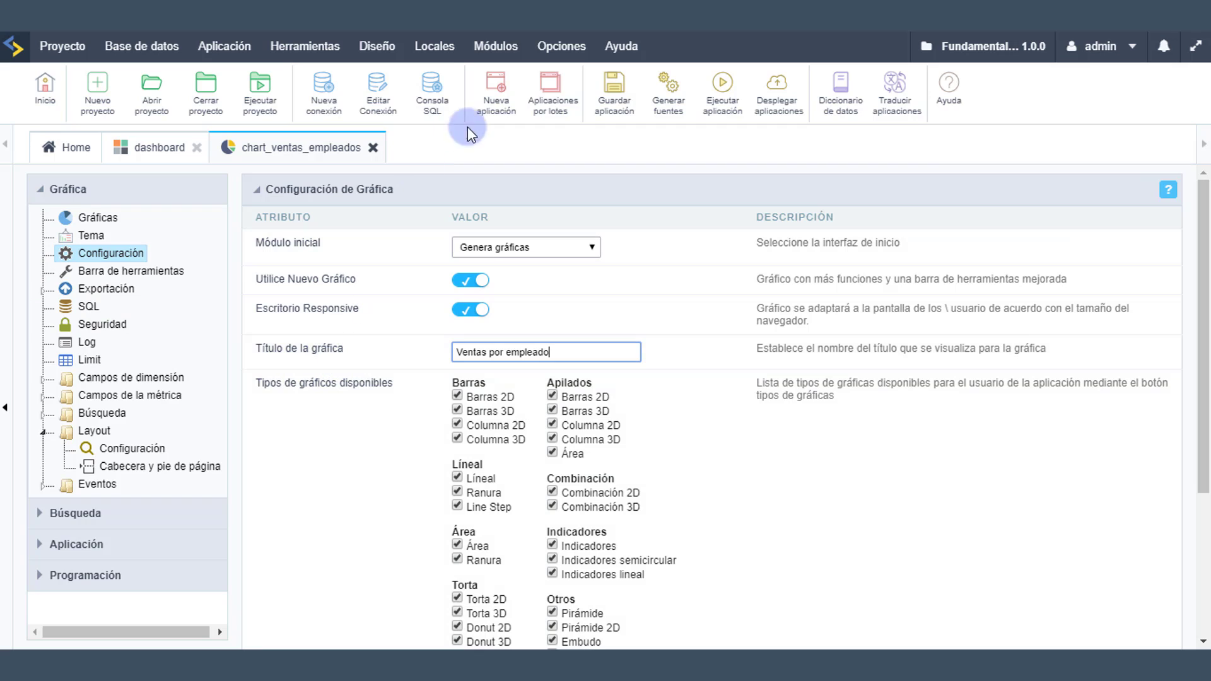
click(614, 88)
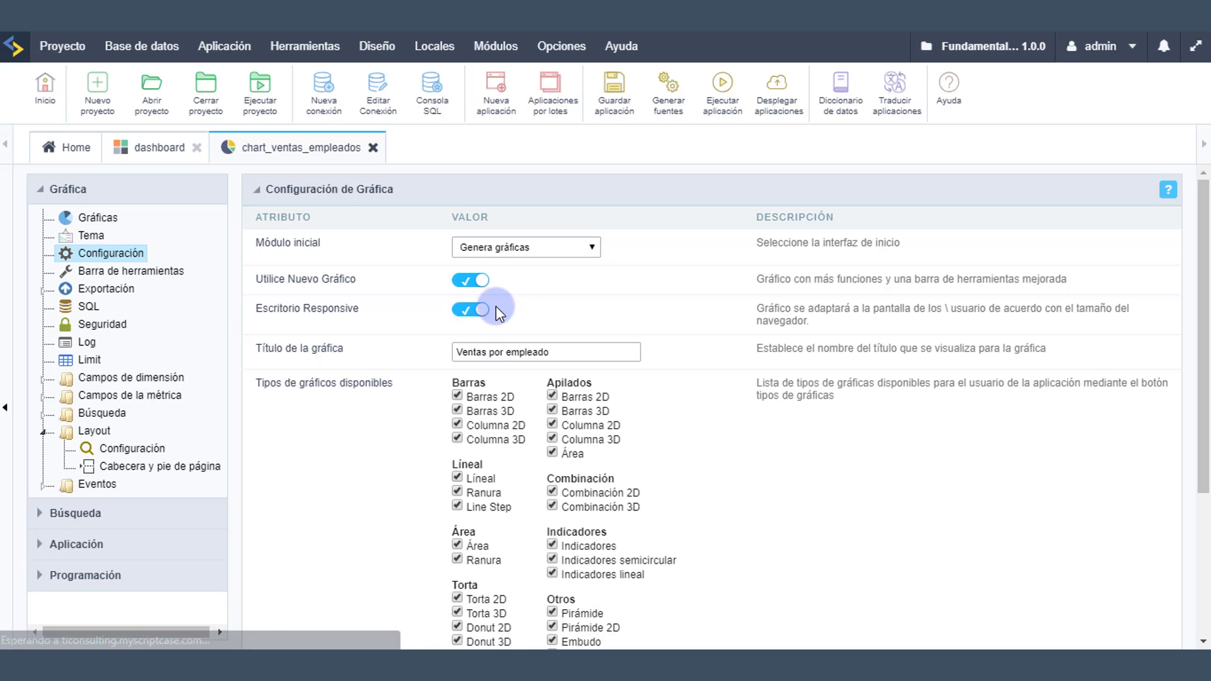
Step: Remove all buttons from the chart's desktop upper toolbar, save the application, and generate its source code
click(130, 271)
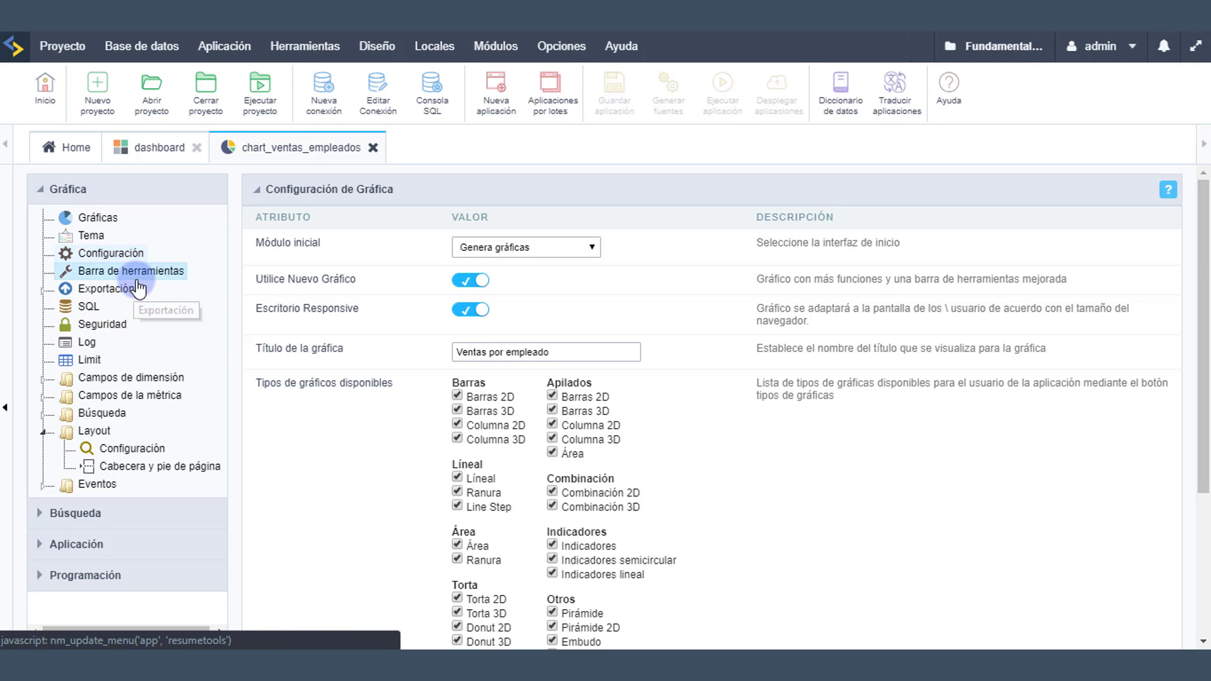
scroll(738, 514, down, 3)
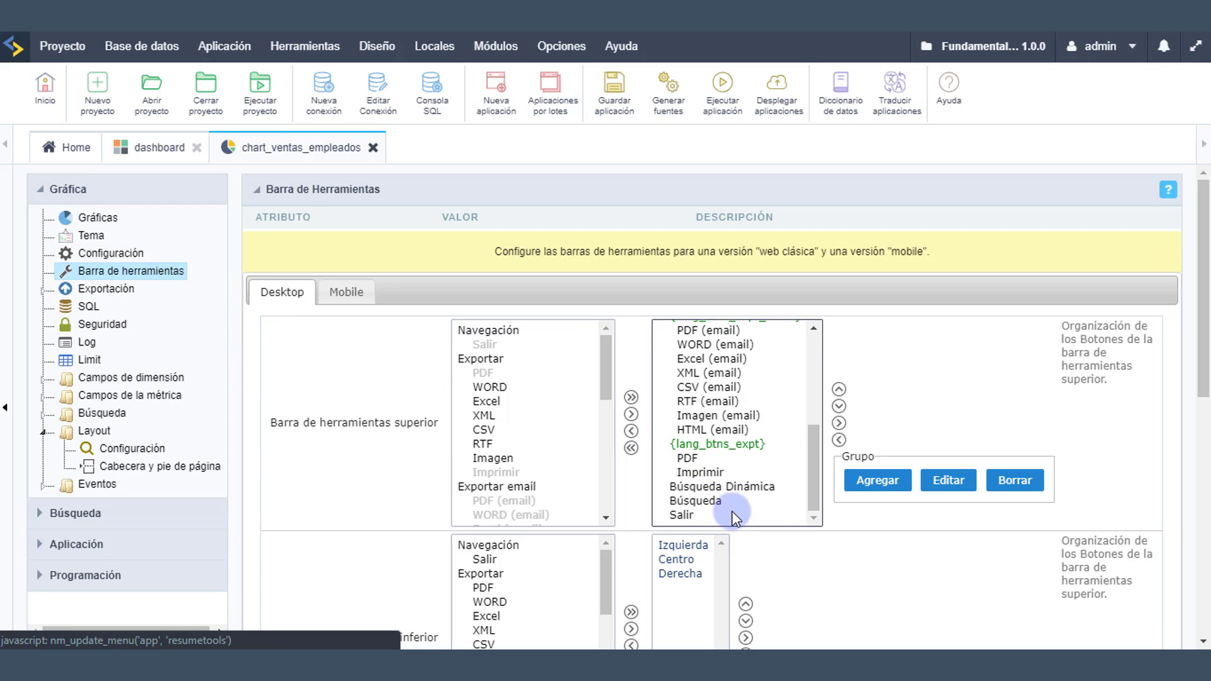
scroll(713, 508, up, 3)
scroll(702, 503, down, 3)
click(630, 448)
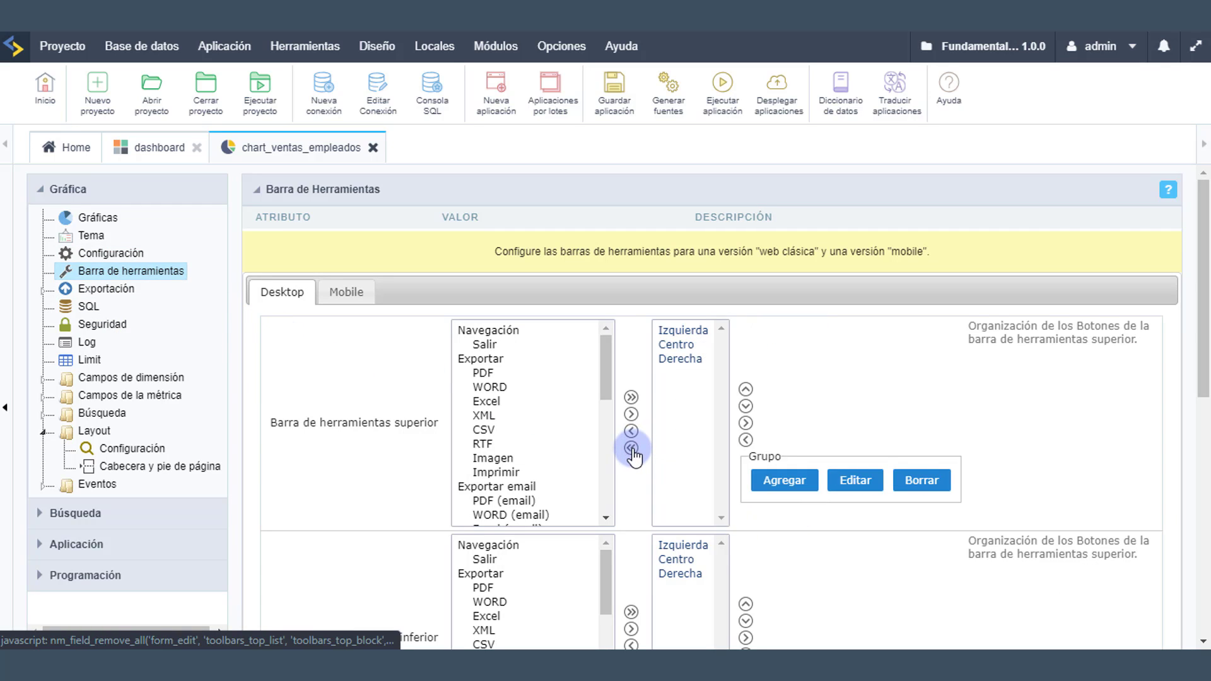
click(596, 118)
click(655, 111)
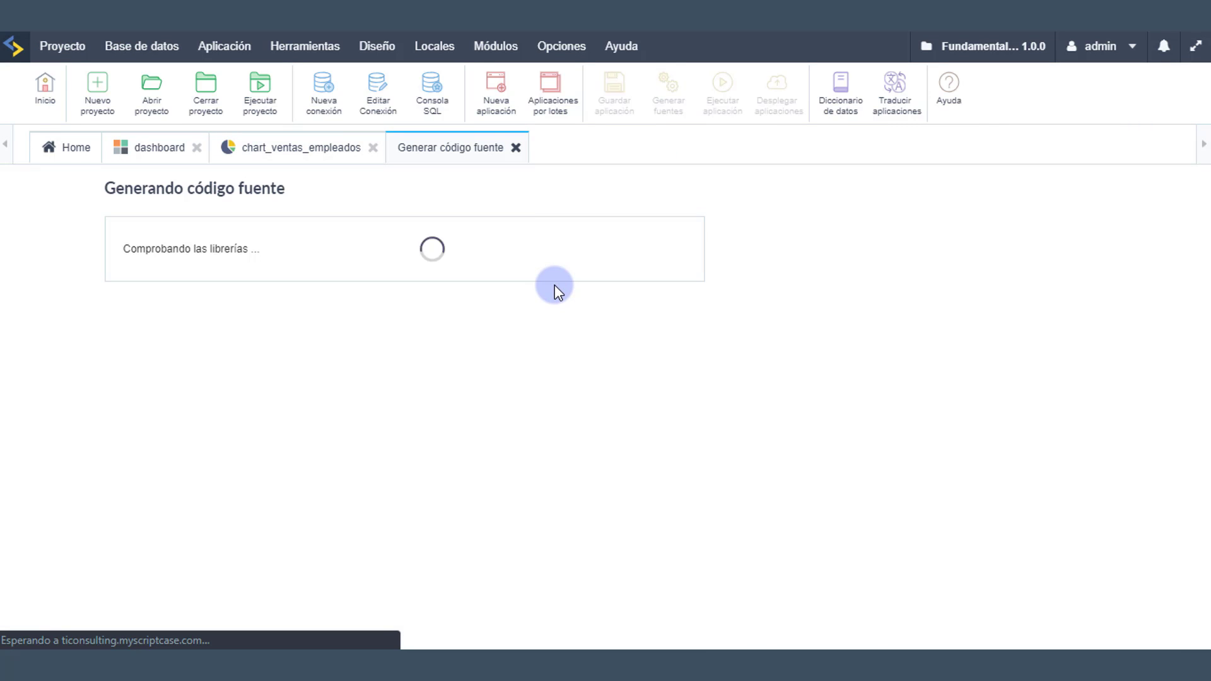
Step: Open chart_ventas_por_mes from the 7 - Graficos folder, set its chart title to "Ventas por mes", and save the application
click(516, 149)
click(374, 147)
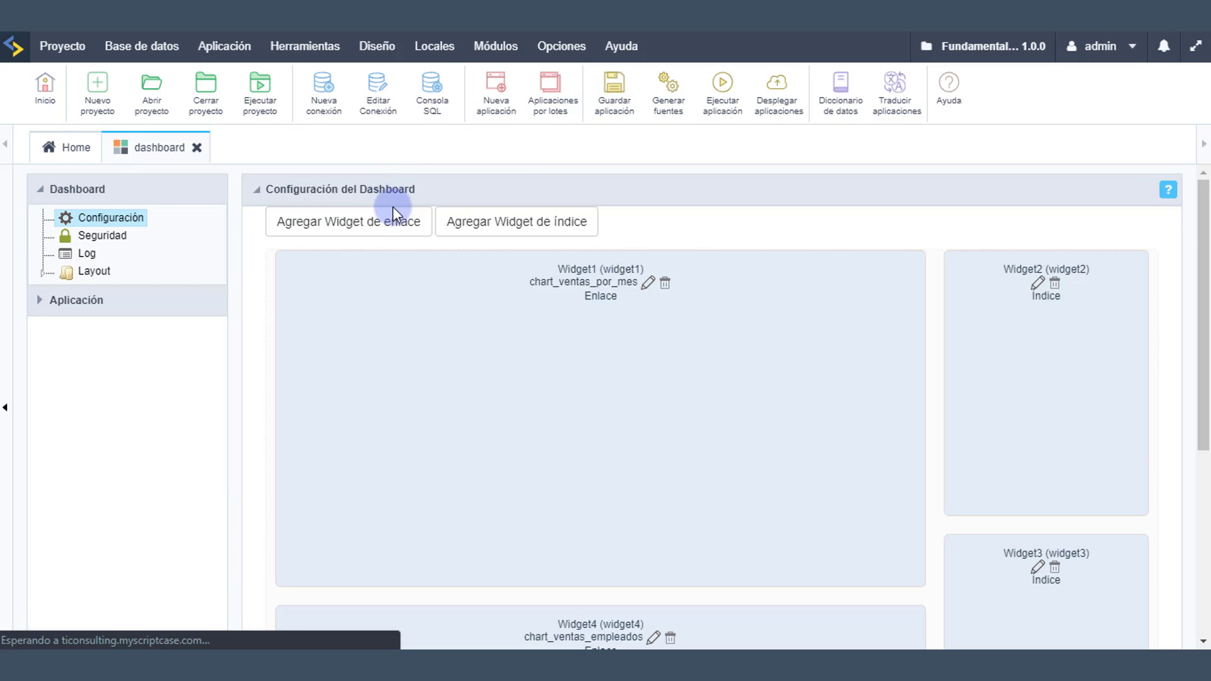
click(99, 225)
click(70, 151)
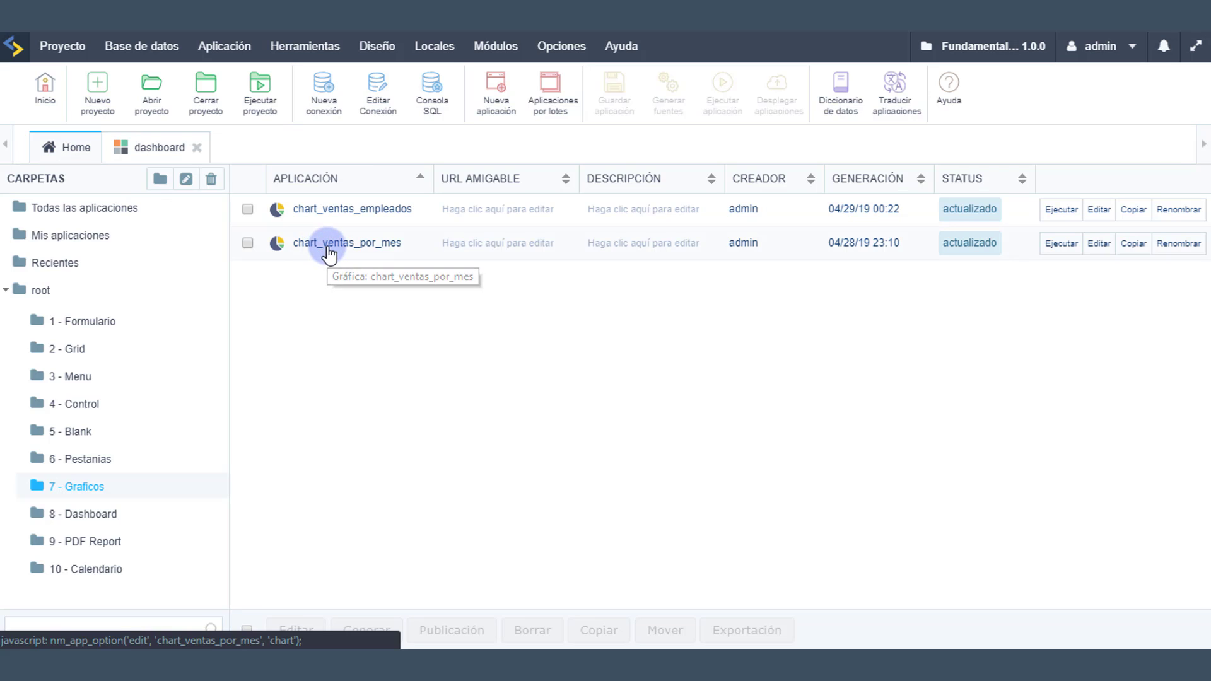
click(329, 243)
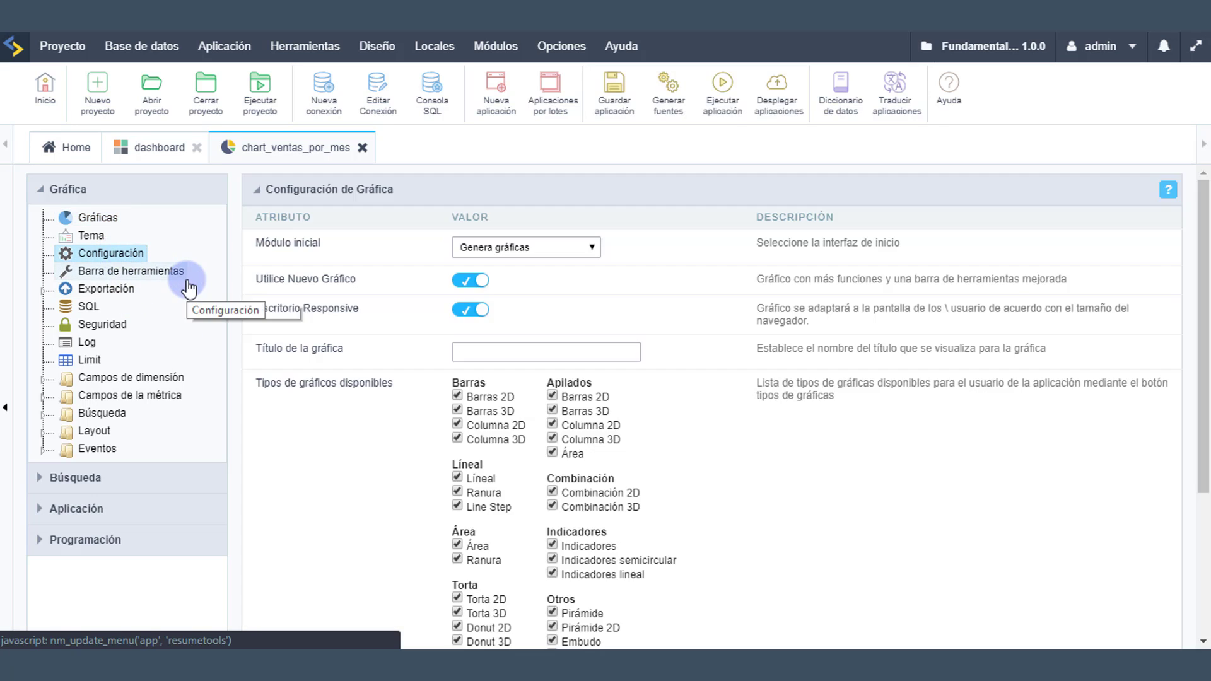
click(490, 352)
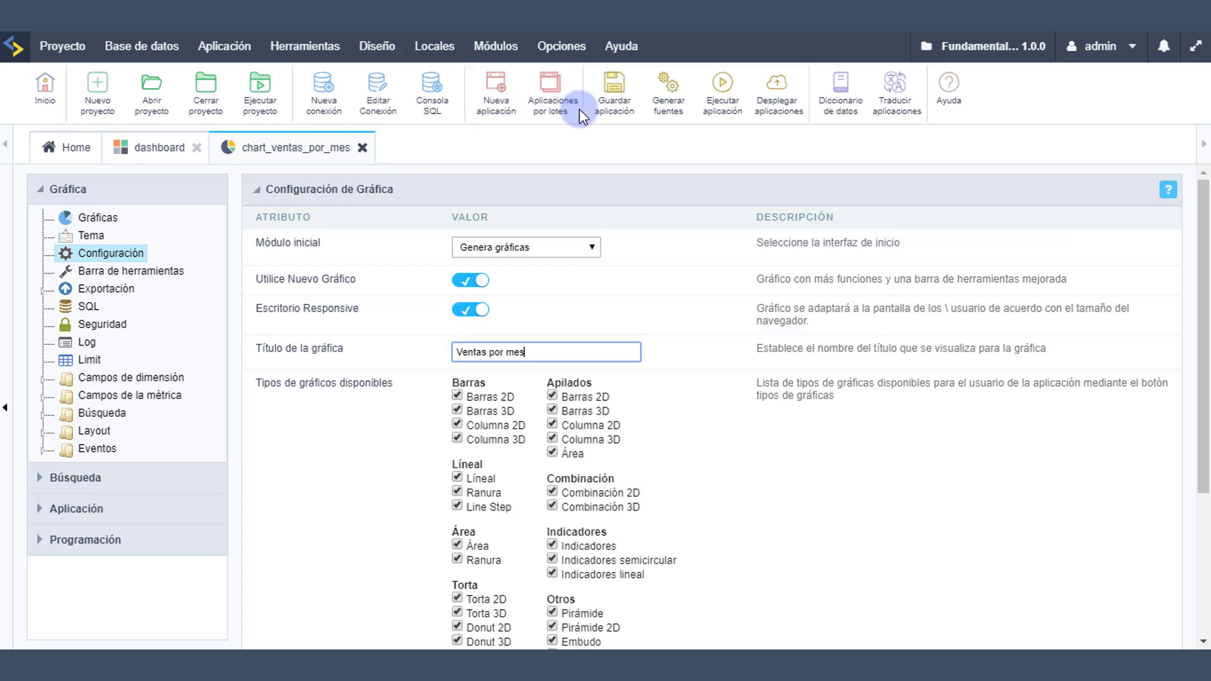
click(603, 101)
Step: Remove all buttons from the desktop upper toolbar of chart_ventas_por_mes and save the application
click(171, 271)
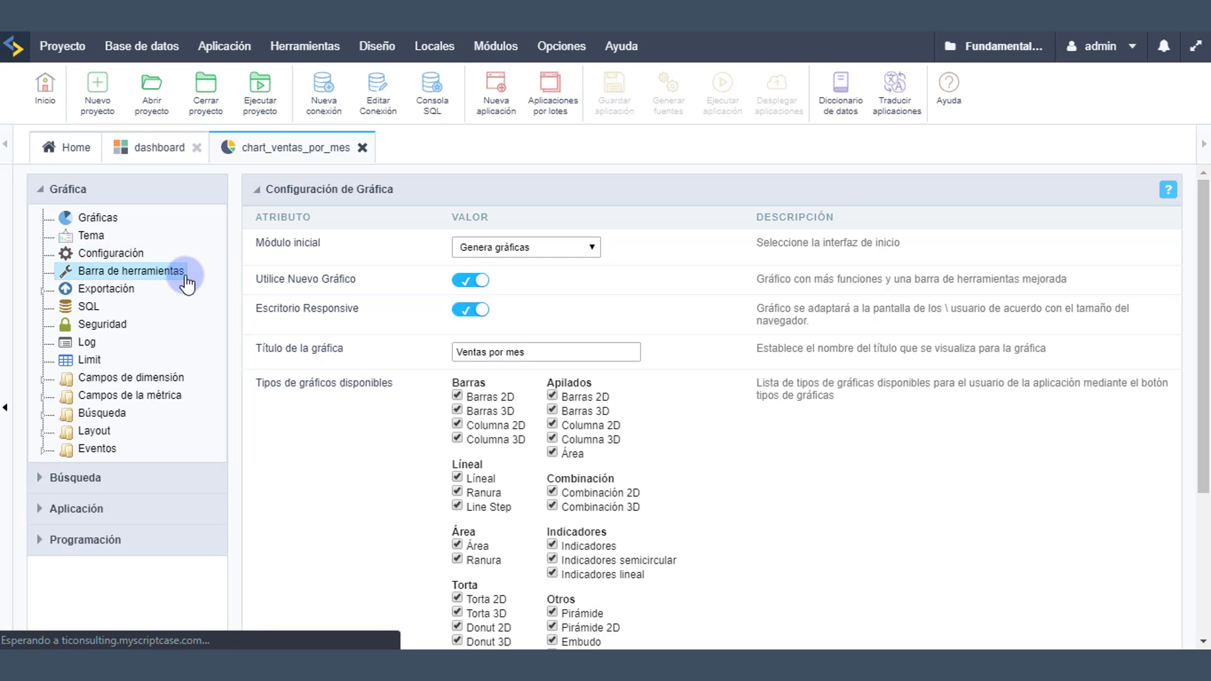
click(632, 448)
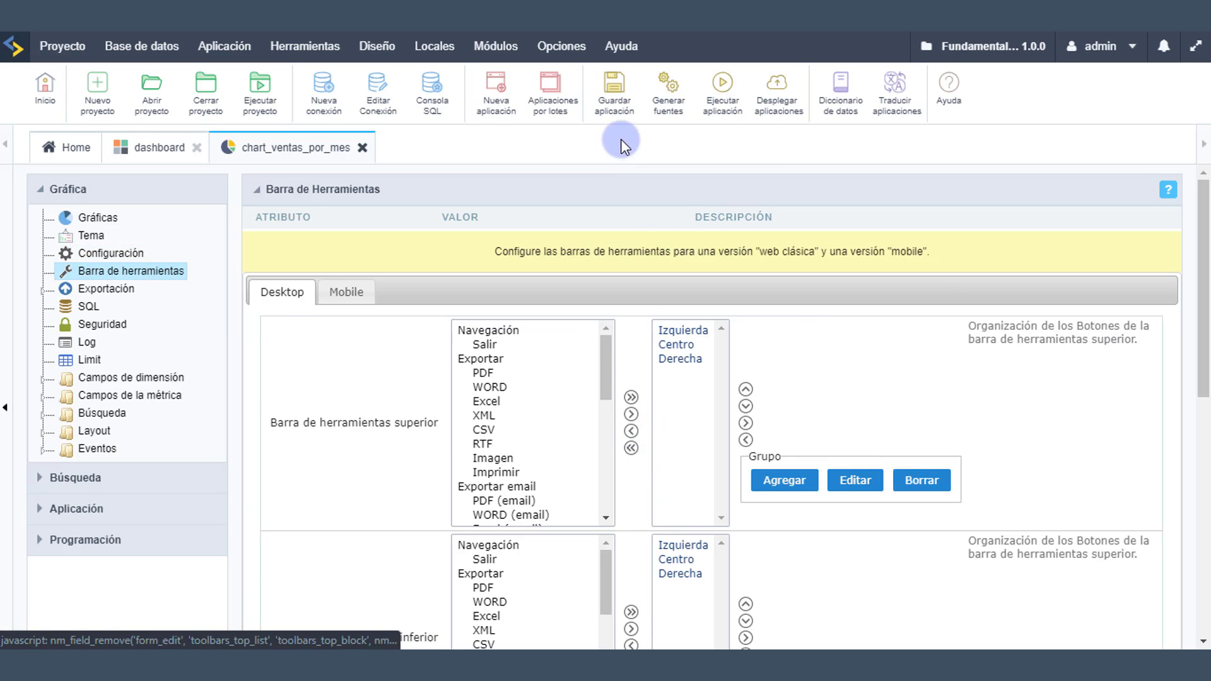
click(614, 93)
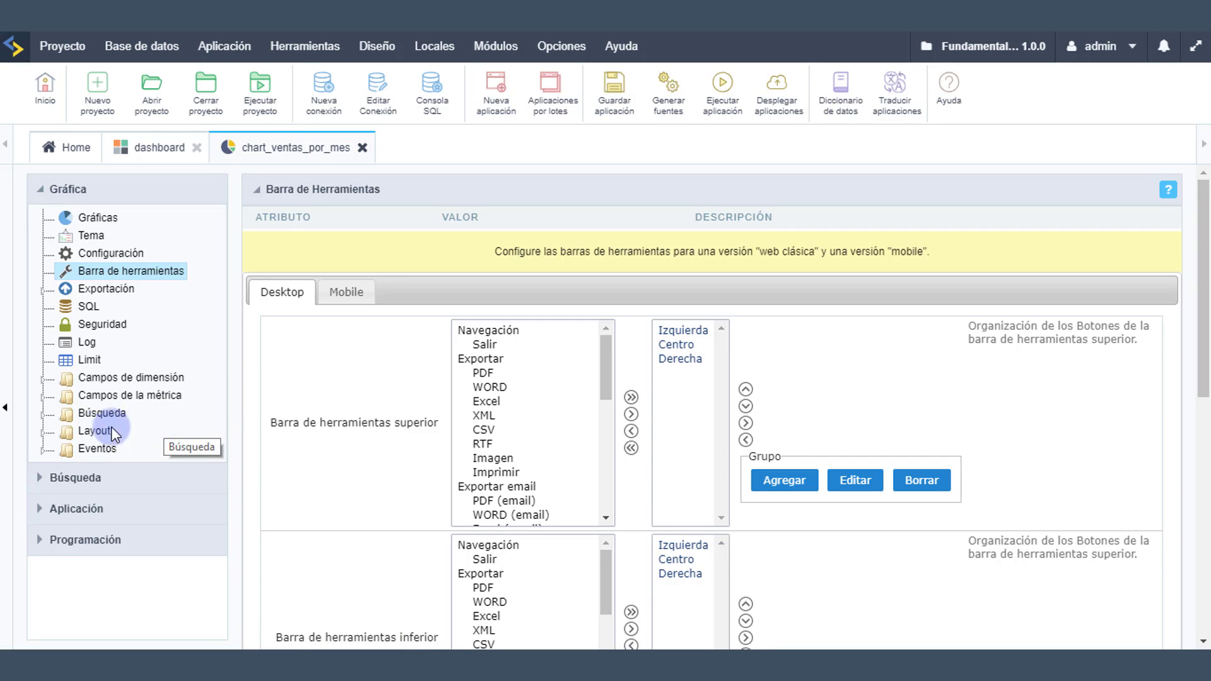
Step: Disable Mostrar cabecera in the chart_ventas_por_mes layout, then save the application and generate its source code
click(107, 430)
click(132, 467)
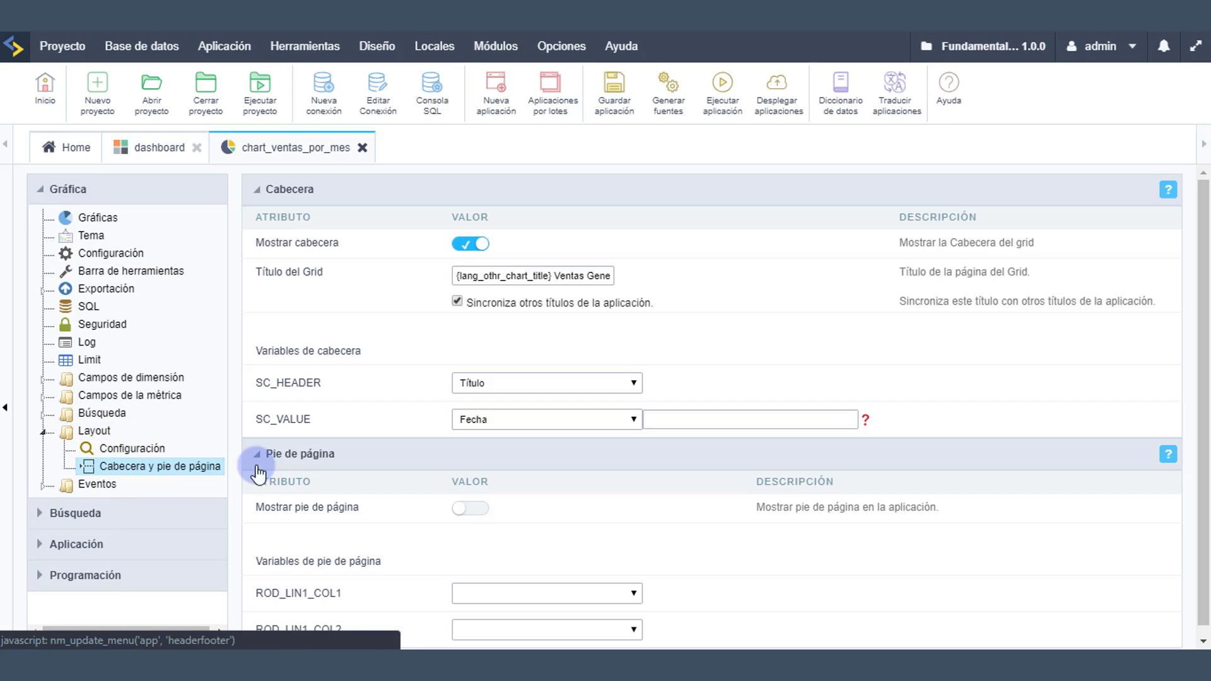
click(468, 246)
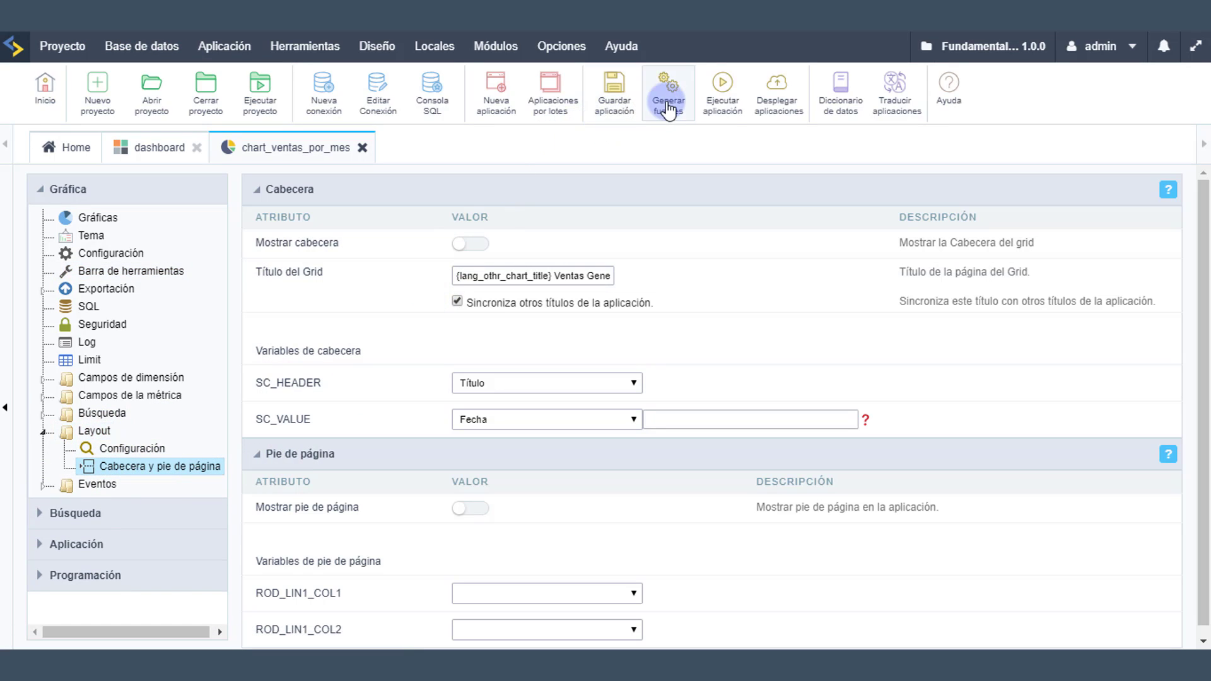
click(614, 93)
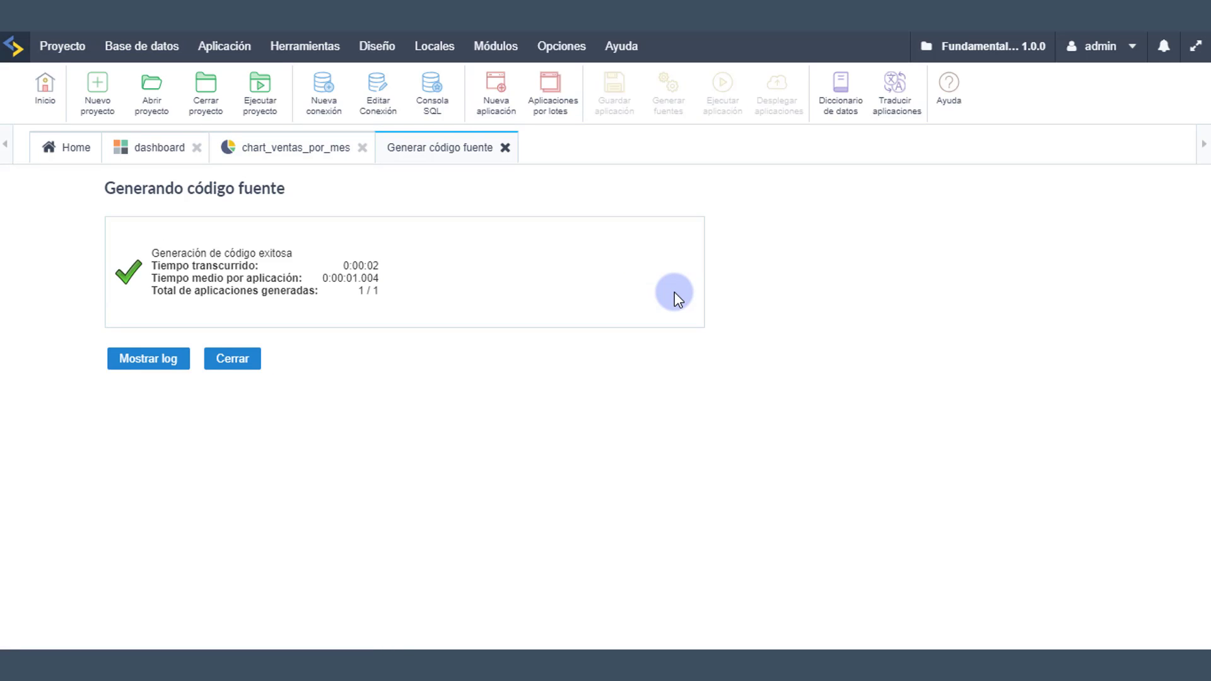
Step: Close the code generation result and chart_ventas_por_mes, and run the dashboard application
click(504, 148)
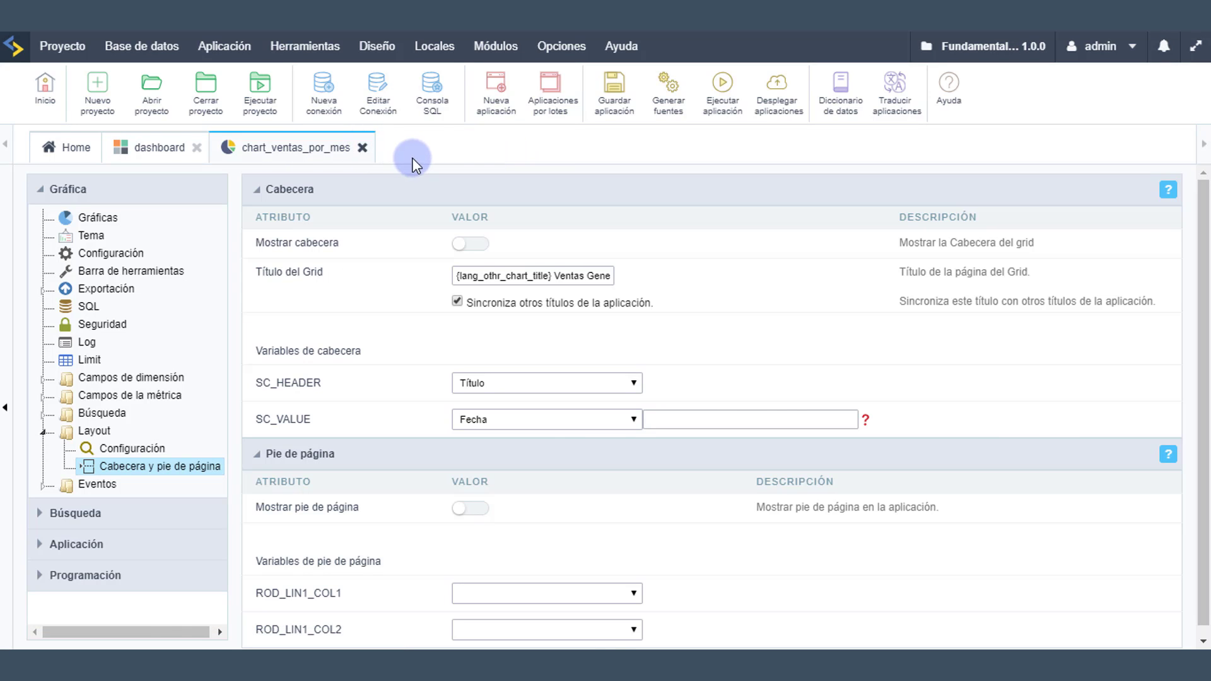
click(362, 148)
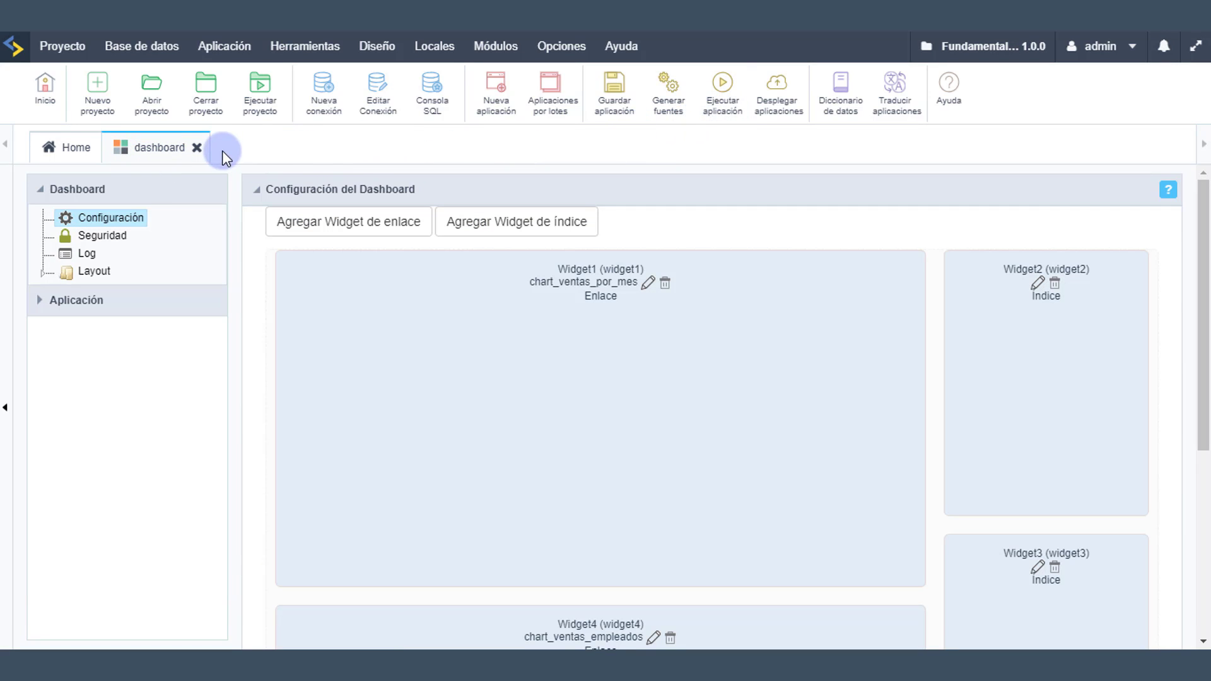
click(719, 101)
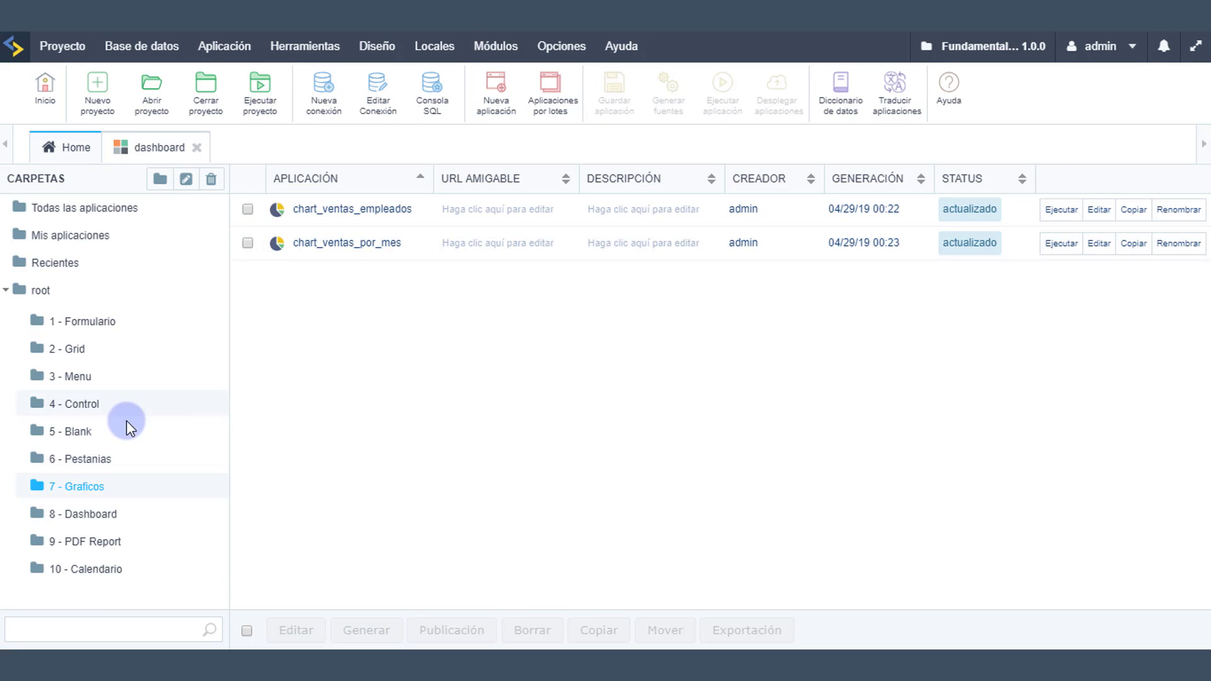
Step: Open the menu application from the 3 - Menu folder, delete the proveedores, Empleado and Clientes toolbar items, and save
click(76, 378)
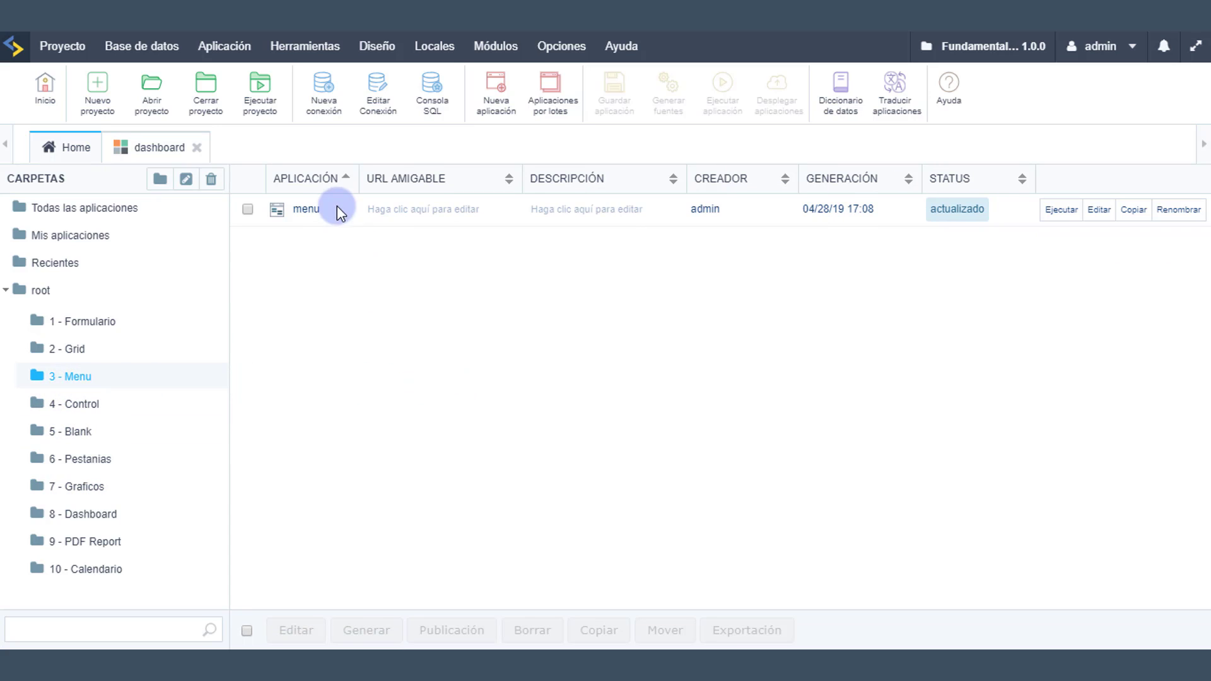
click(312, 209)
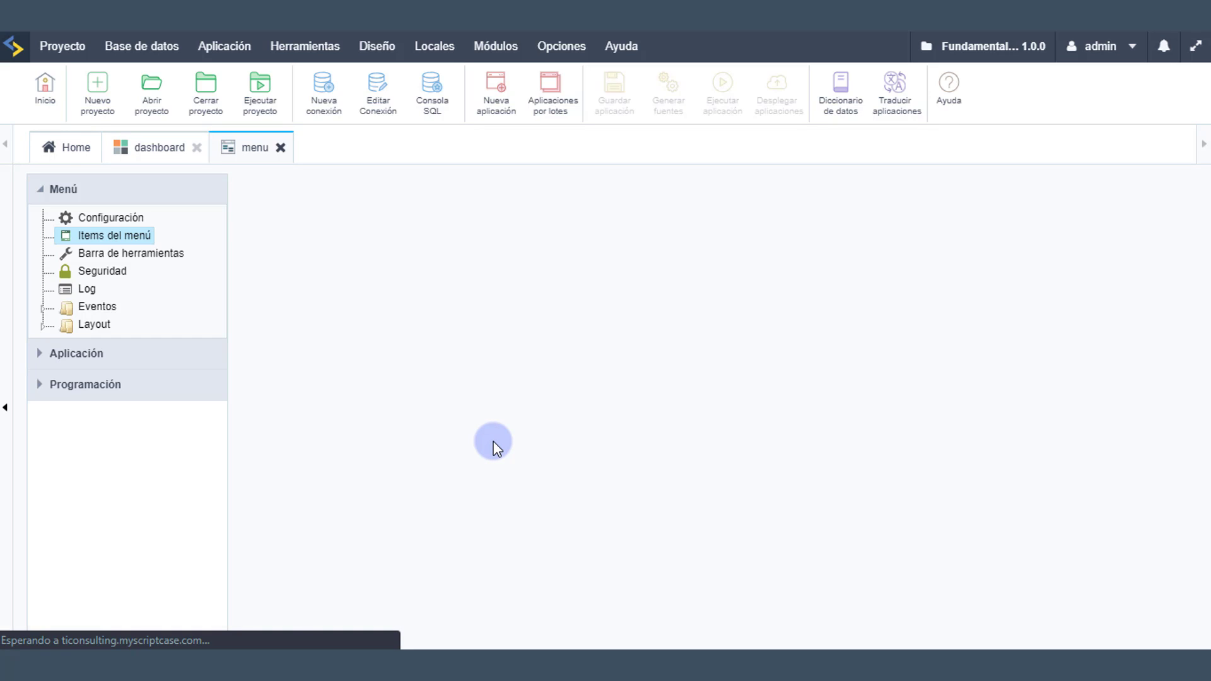
click(157, 260)
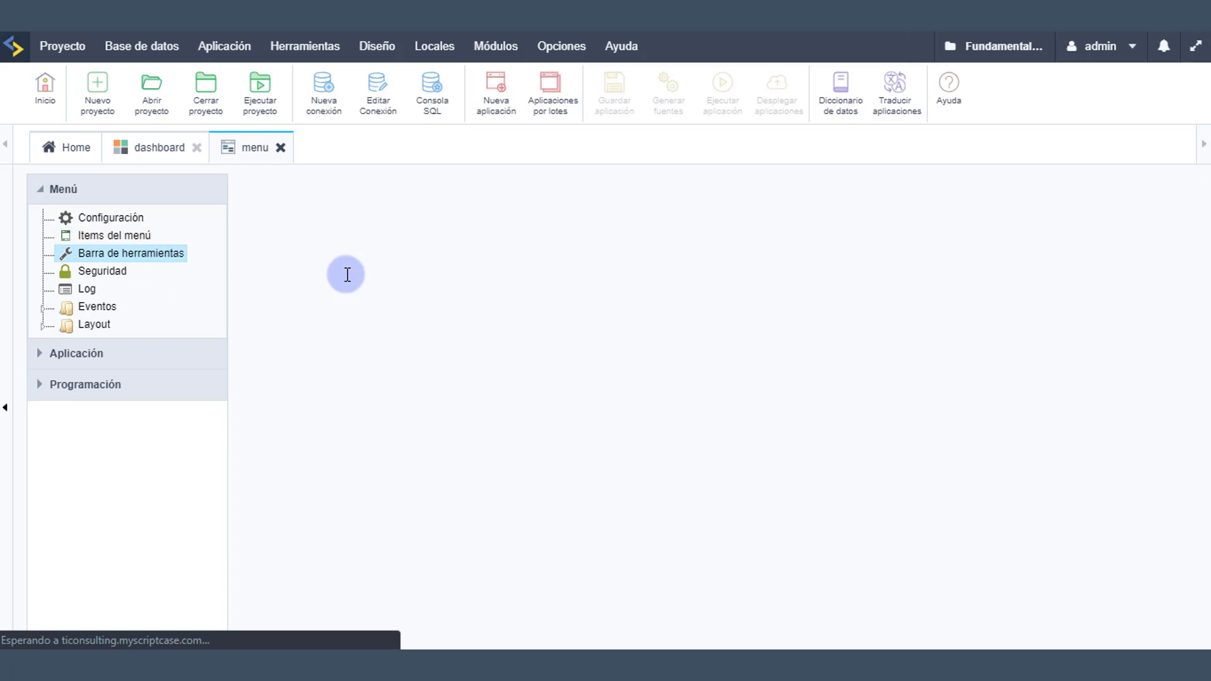
click(570, 259)
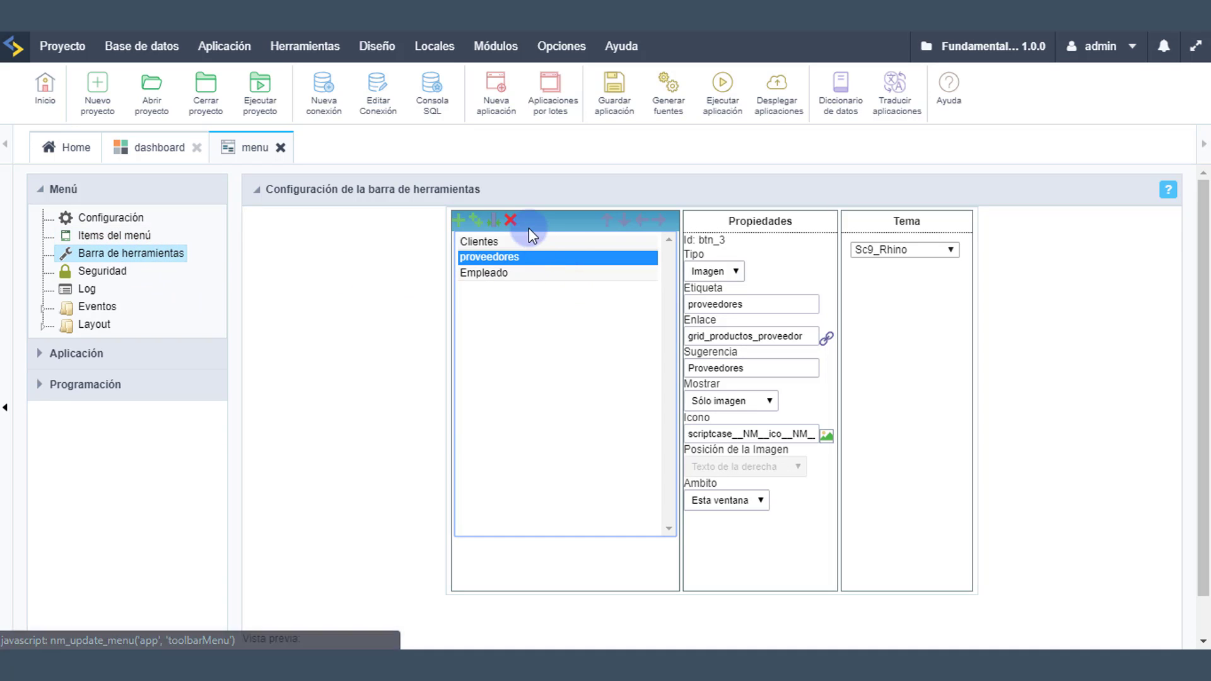
click(511, 221)
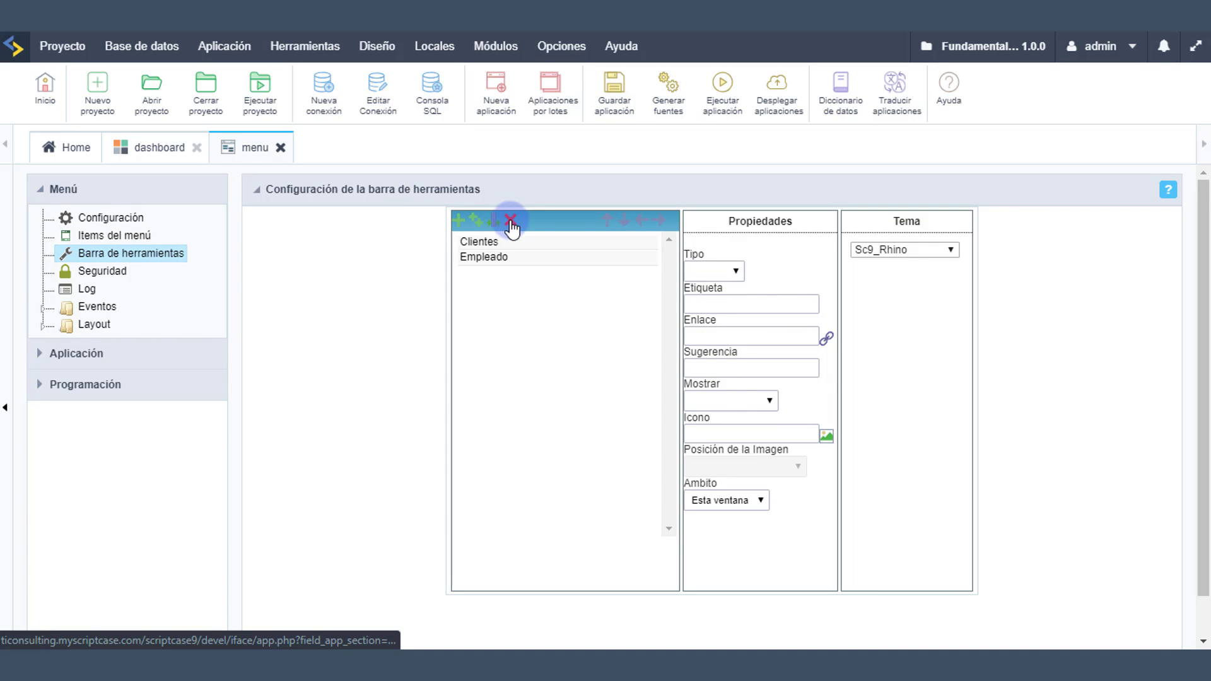
click(494, 257)
click(511, 220)
click(501, 242)
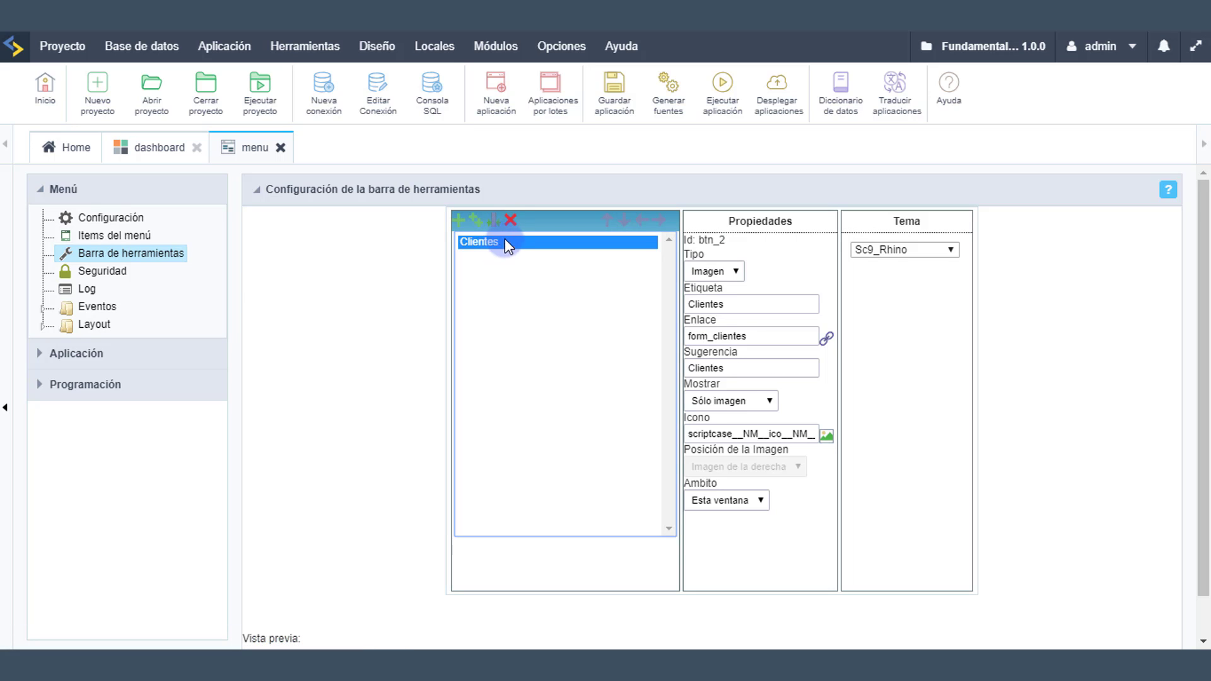
click(511, 221)
click(610, 112)
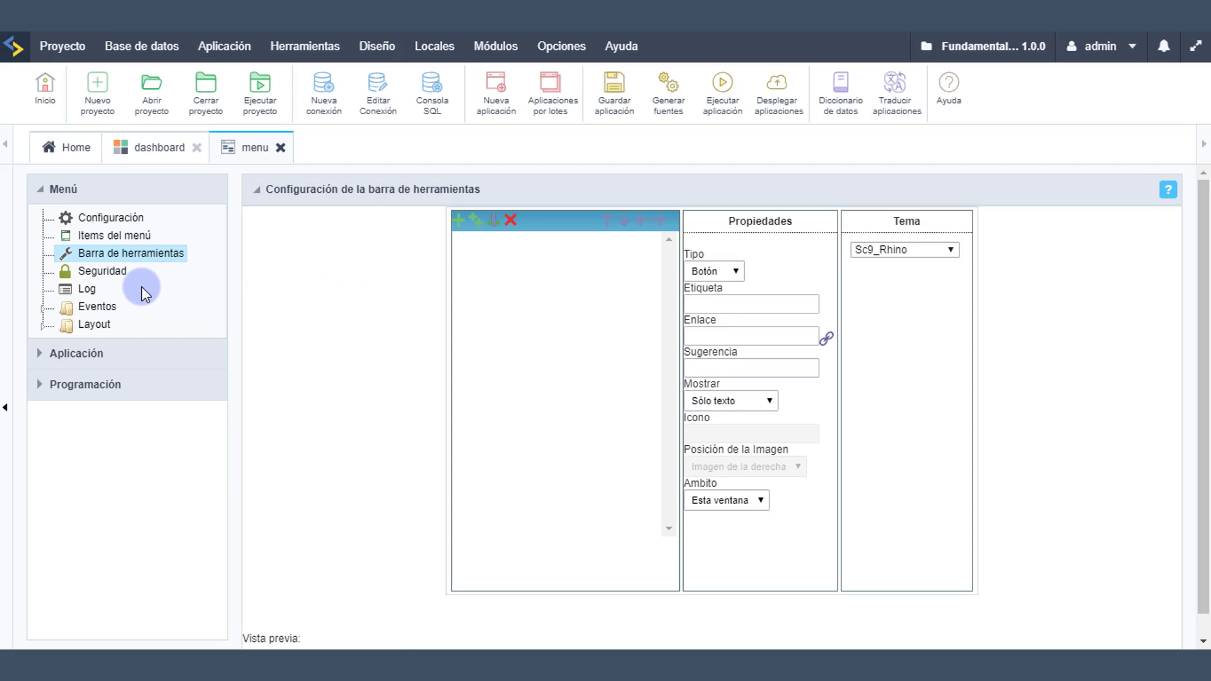
Step: Set the menu's Aplicación predeterminada to Una Aplicación and assign the dashboard application from root/8 - Dashboard
click(92, 217)
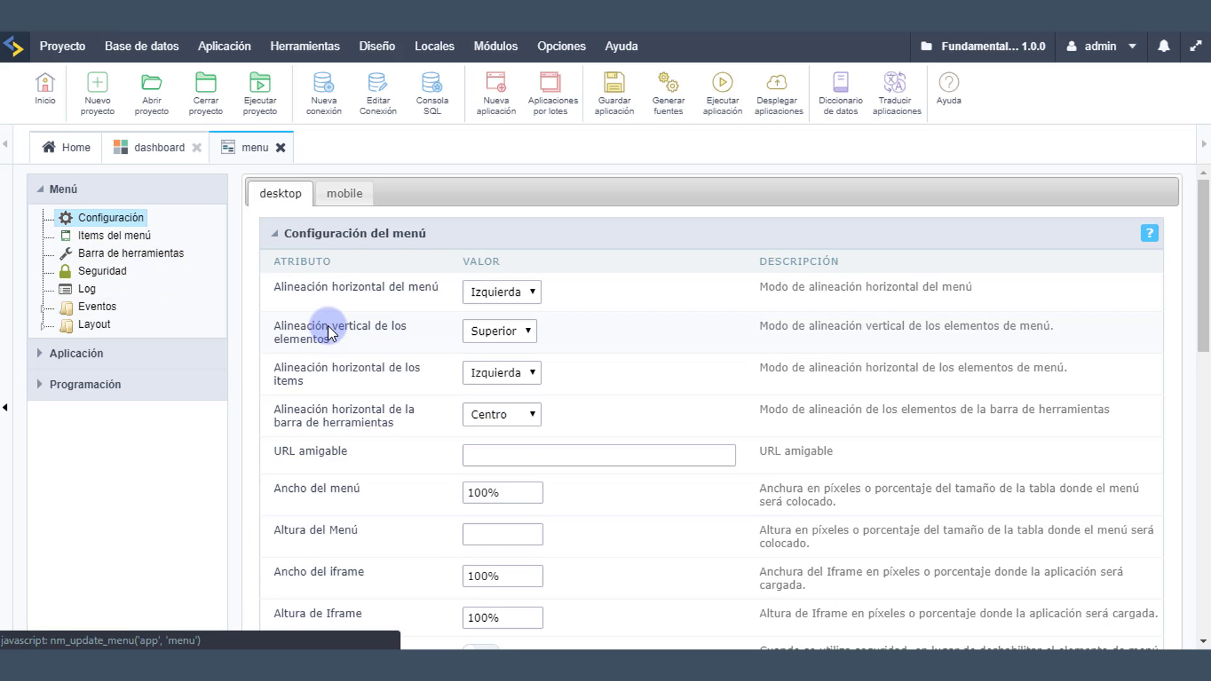
scroll(343, 332, down, 10)
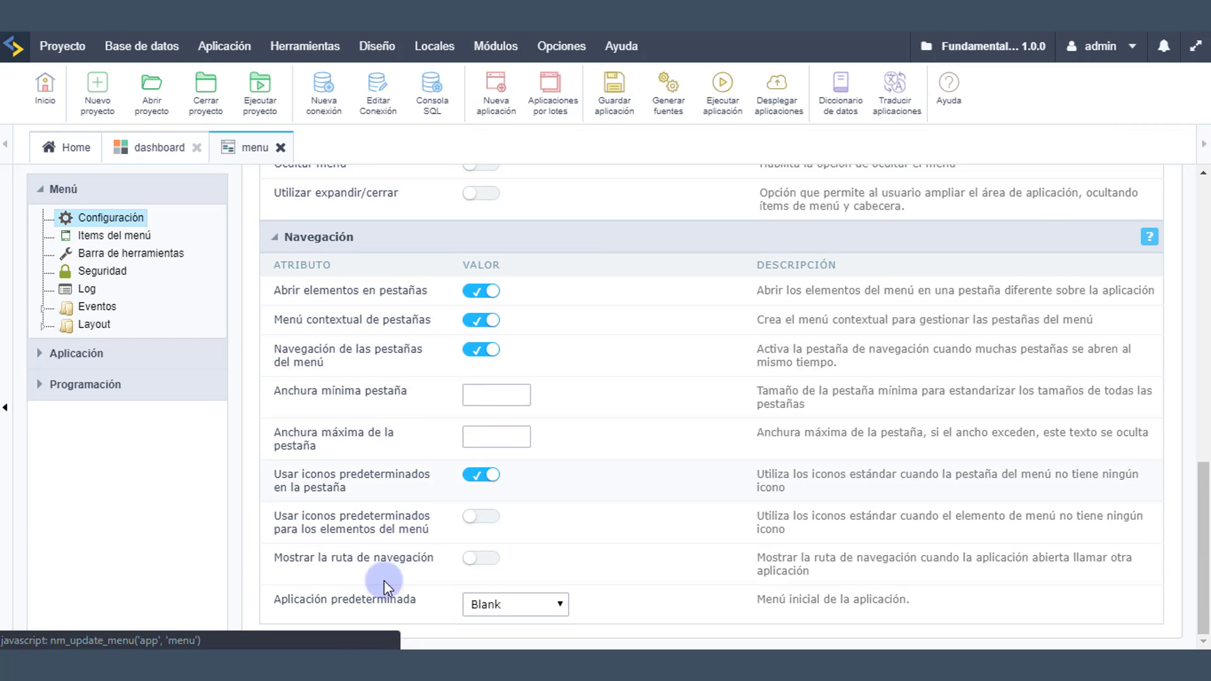
click(490, 603)
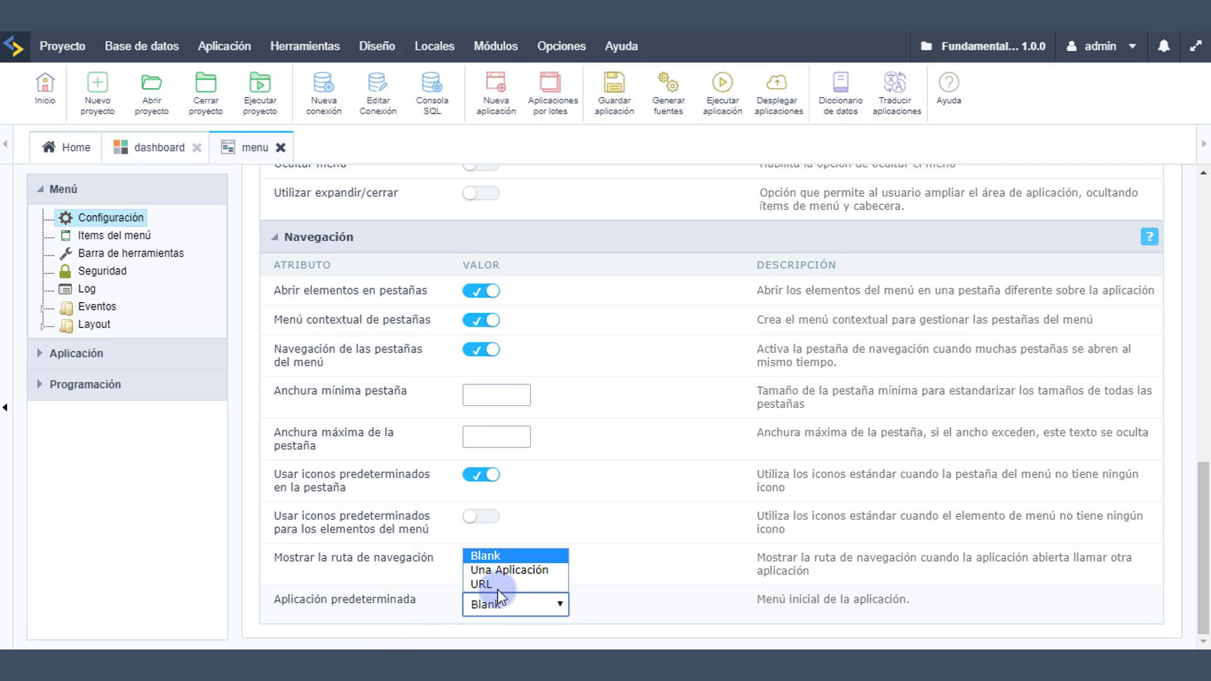
click(507, 570)
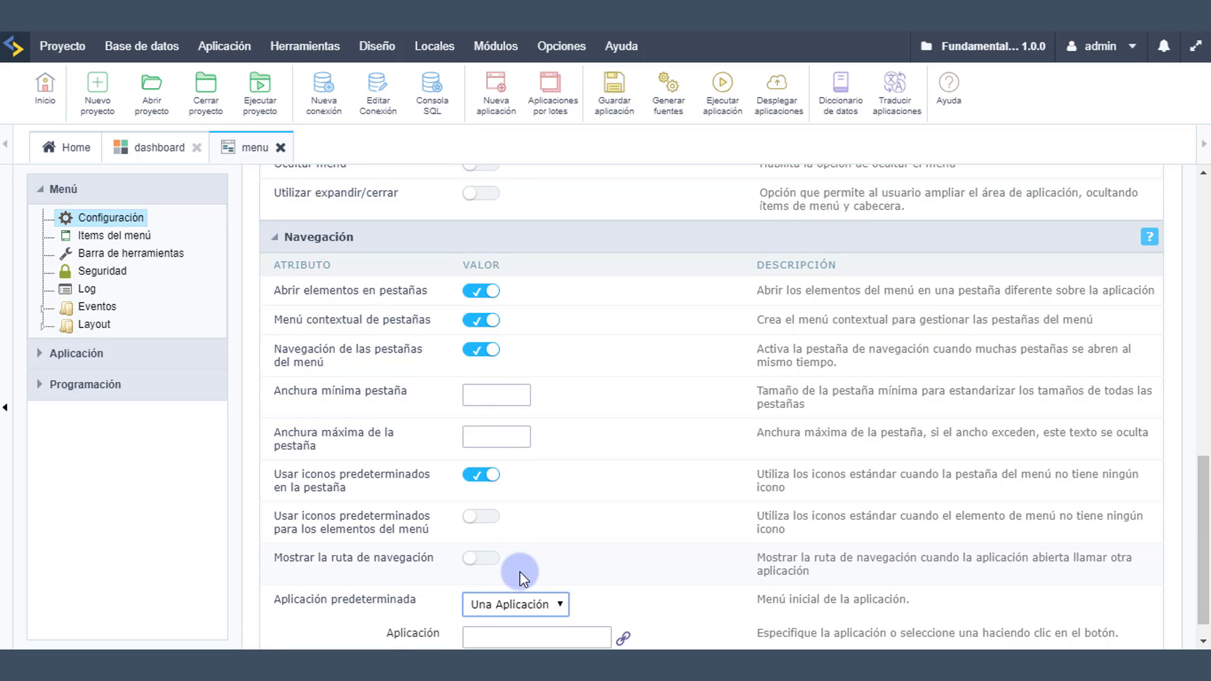
scroll(521, 573, down, 1)
click(624, 612)
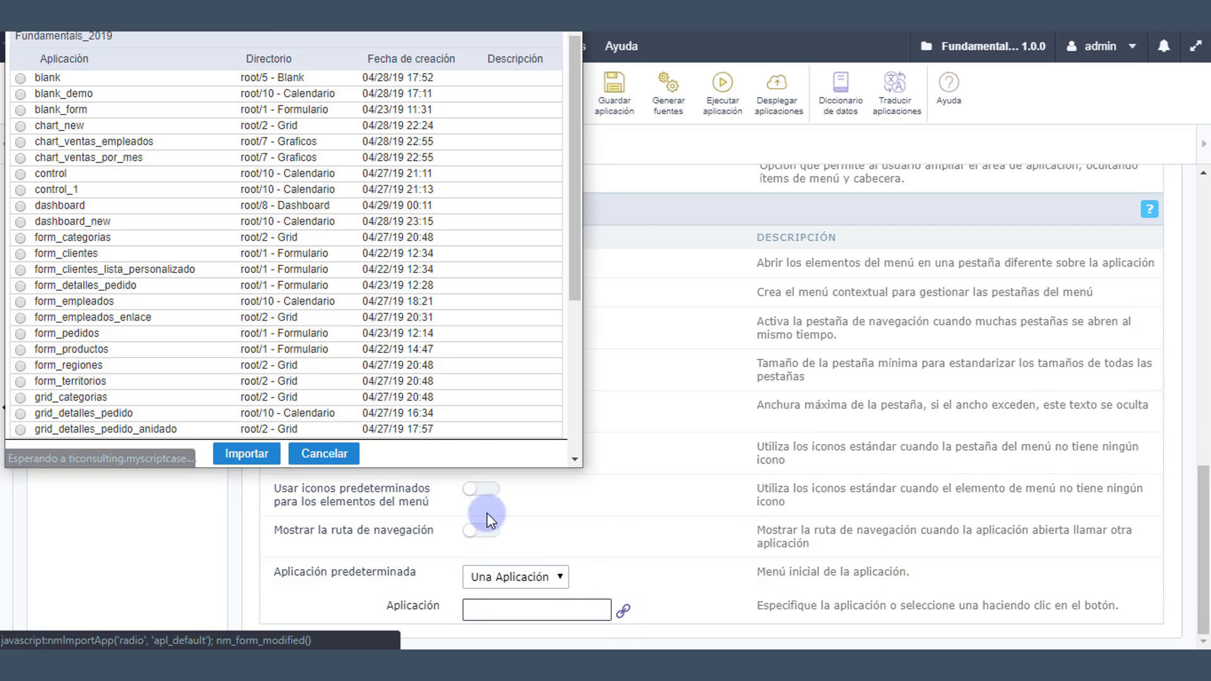
key(ctrl+f)
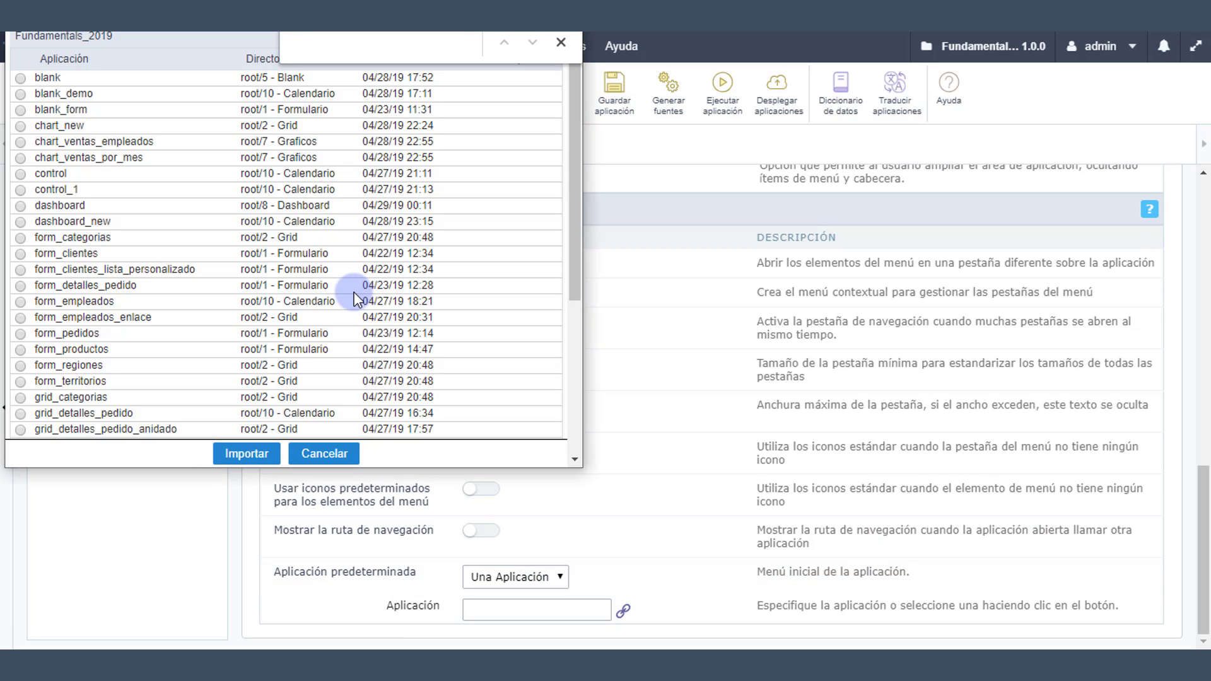
text(das)
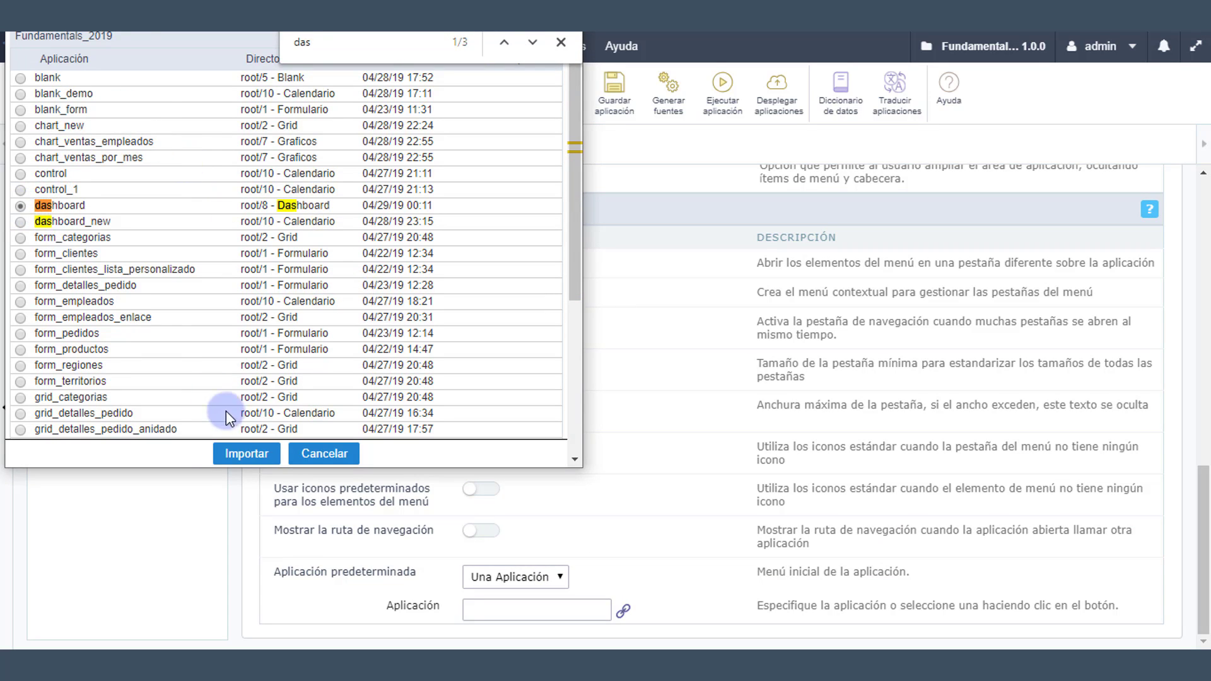
click(235, 455)
Step: Run the menu application, examine the dashboard's charts and indexes, and drill into the tallest bar of the employee sales chart
click(705, 118)
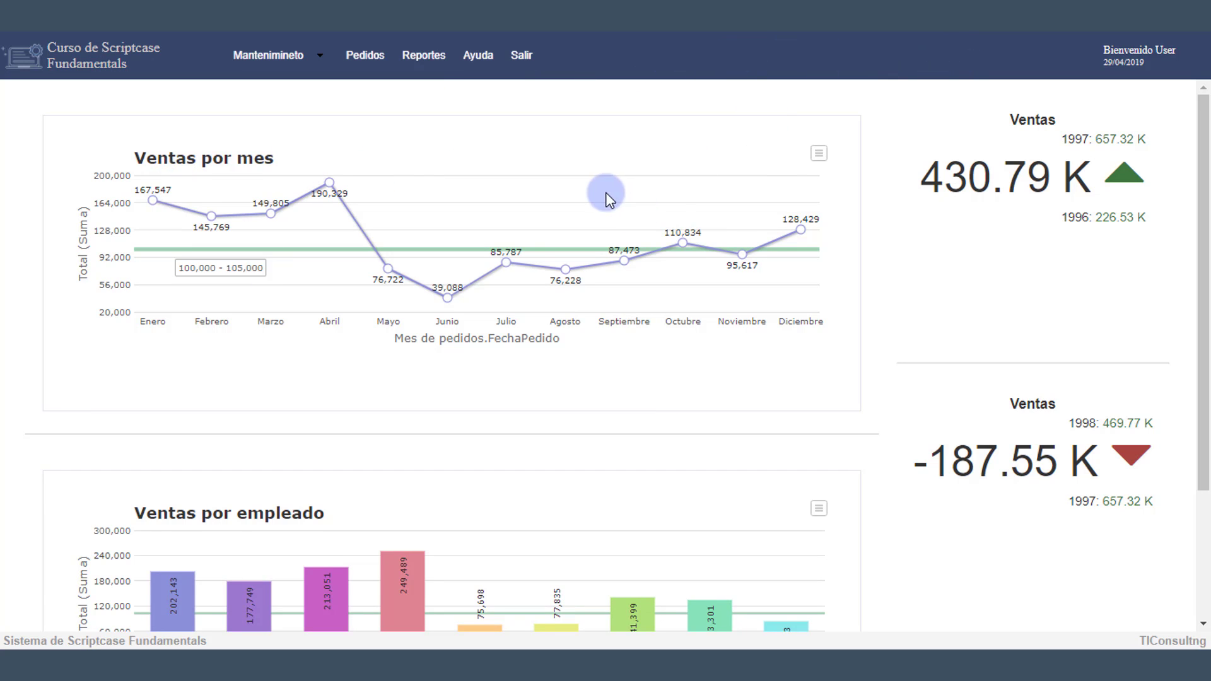
scroll(607, 195, down, 3)
scroll(609, 211, up, 3)
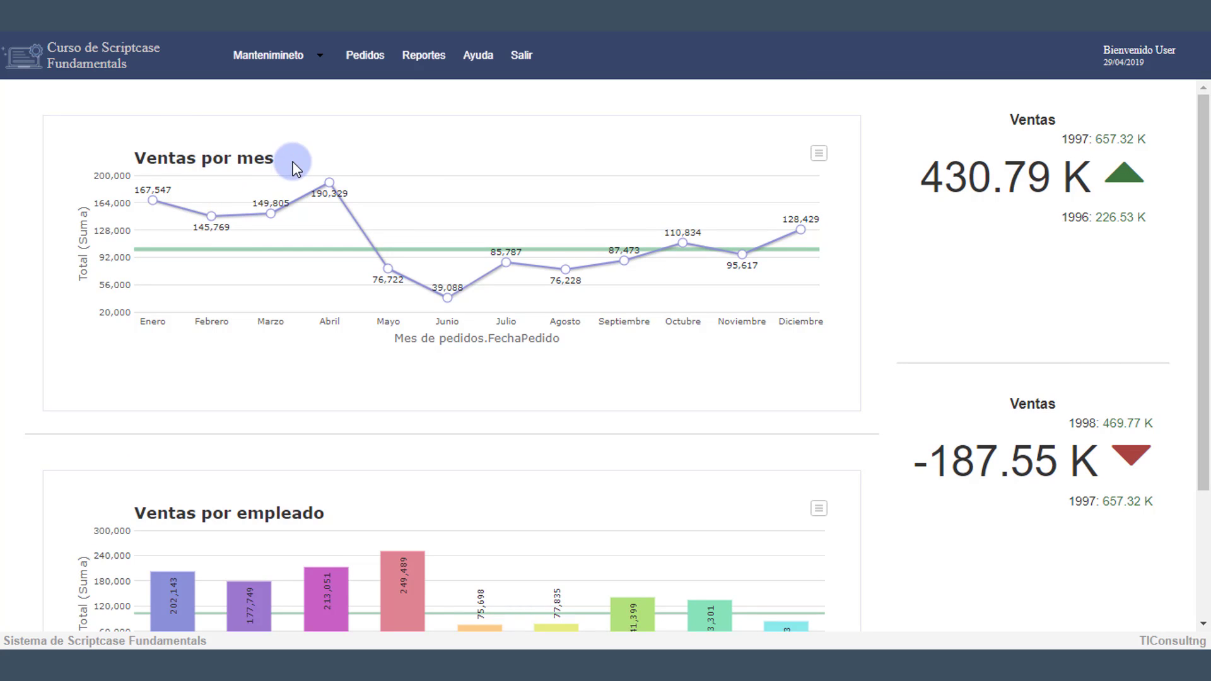
scroll(335, 328, down, 3)
scroll(346, 316, up, 3)
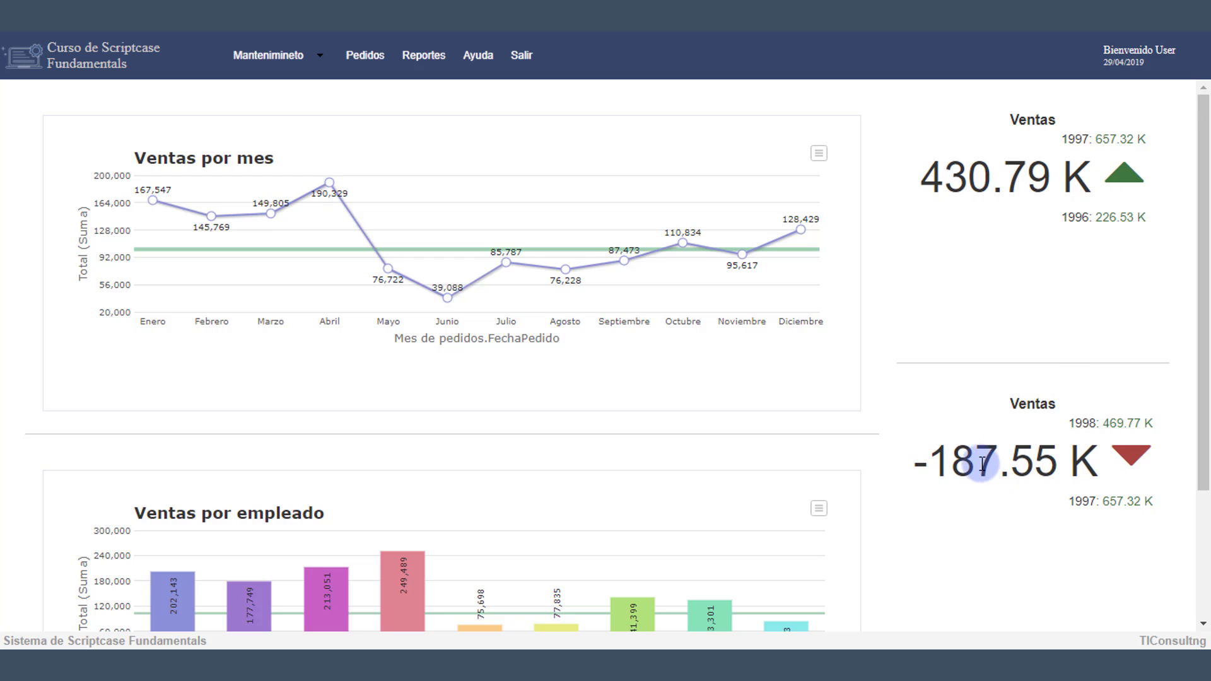
scroll(967, 318, down, 3)
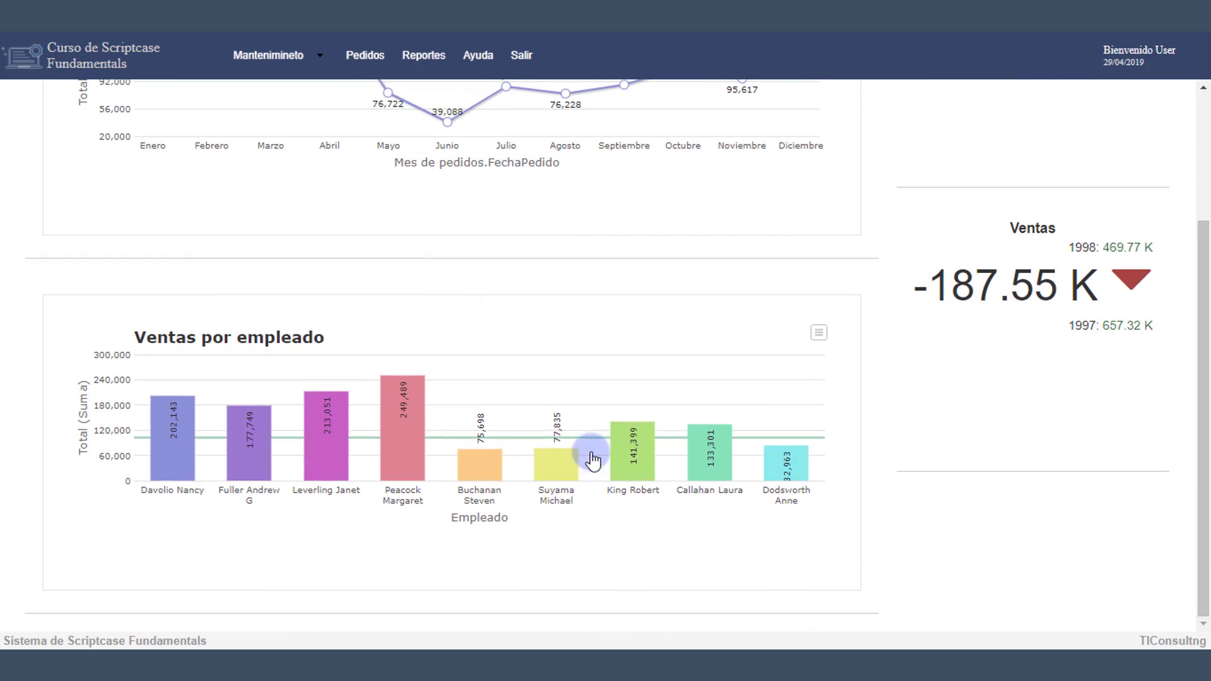
click(398, 464)
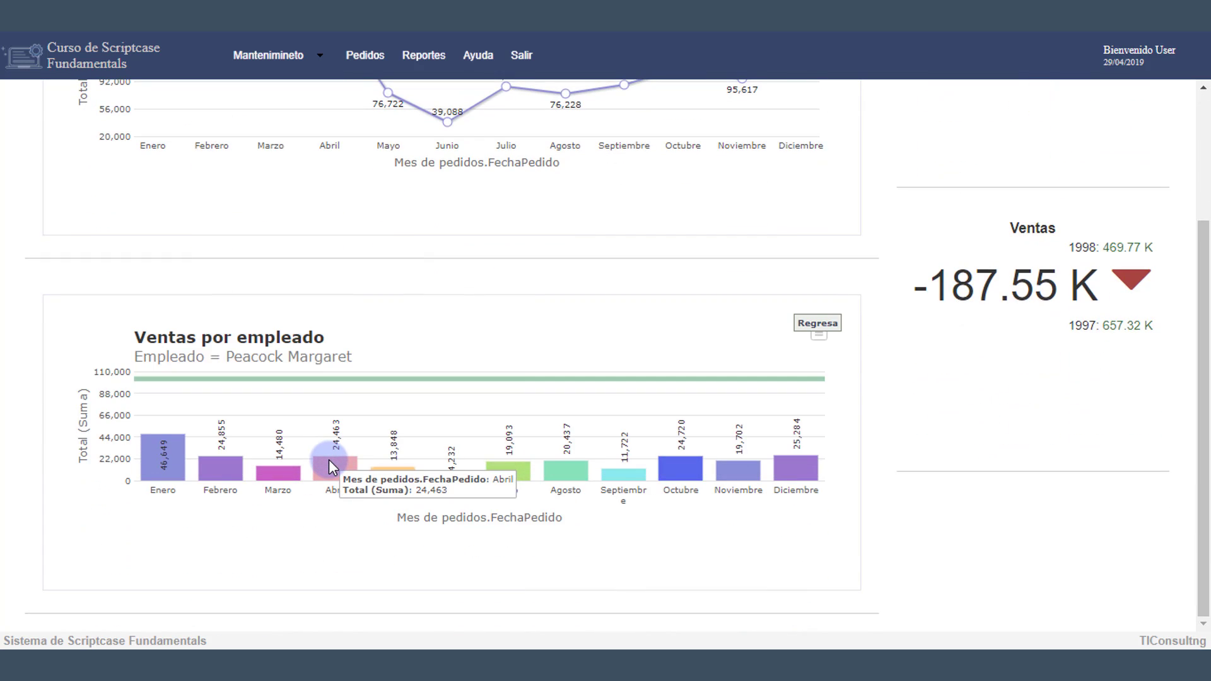
scroll(329, 460, up, 3)
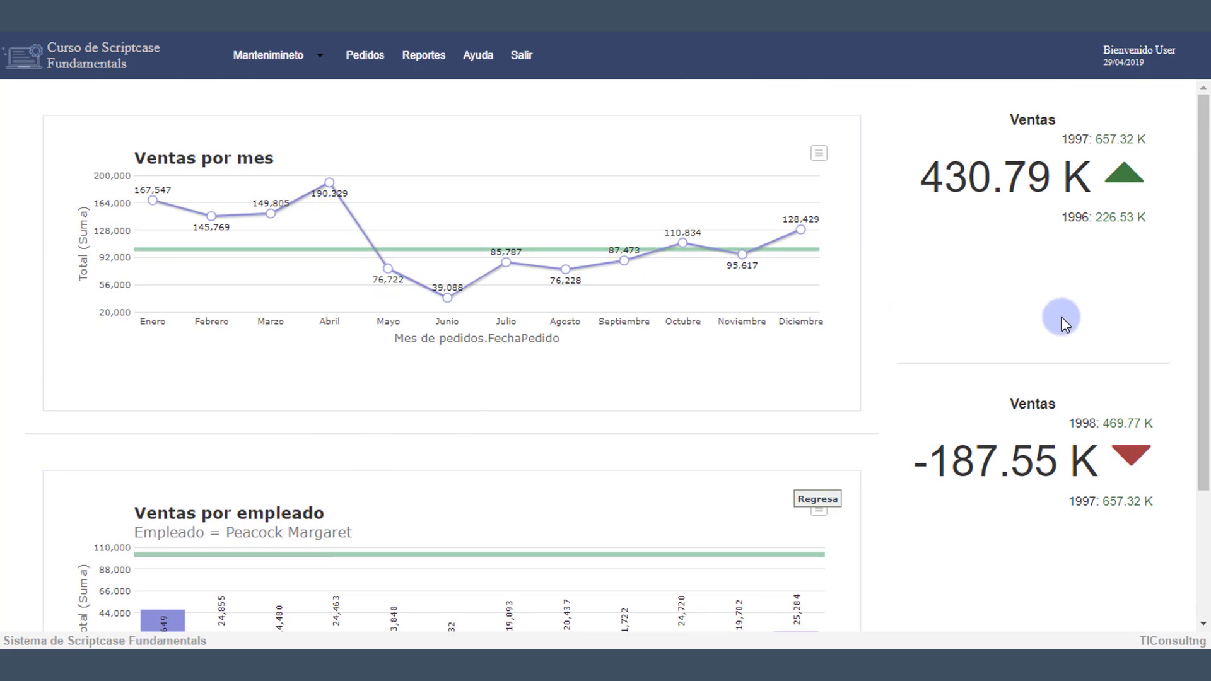